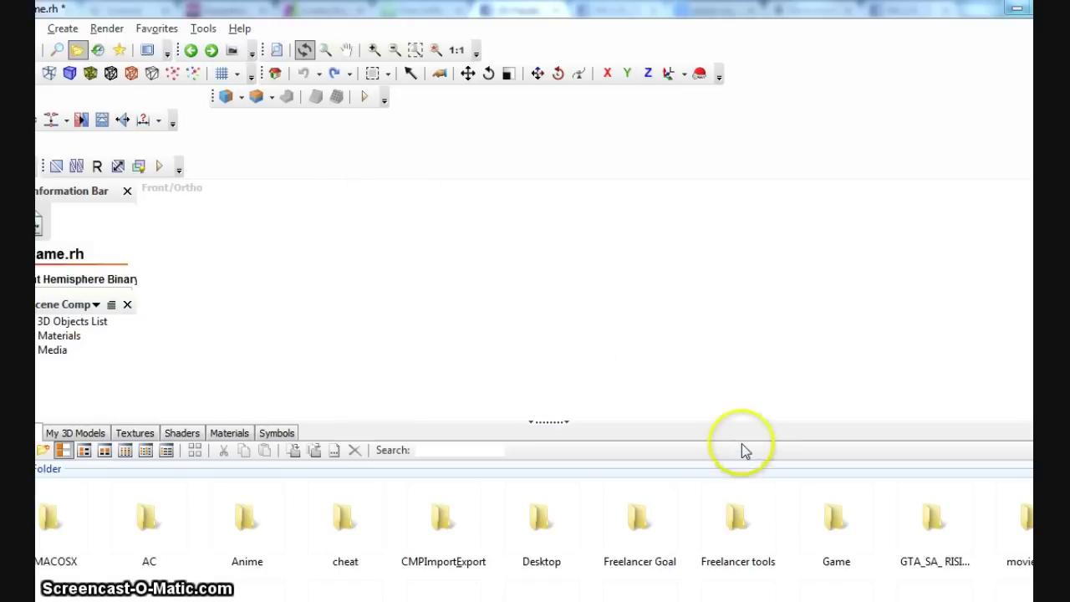
Create a Box primitive in the empty scene and bring it fully into view.
drag(567, 311, 545, 312)
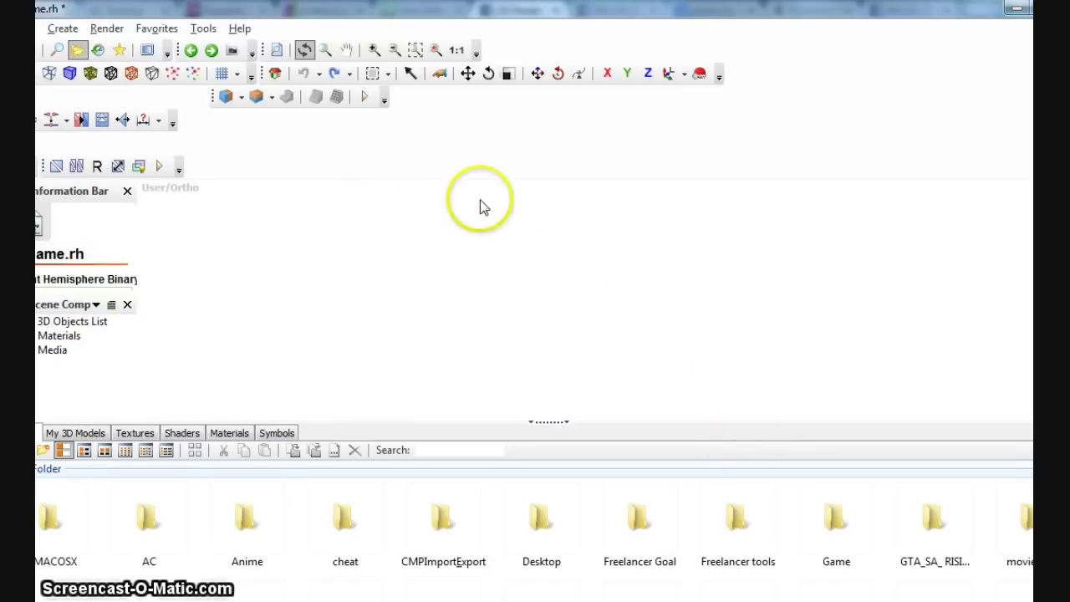
click(63, 30)
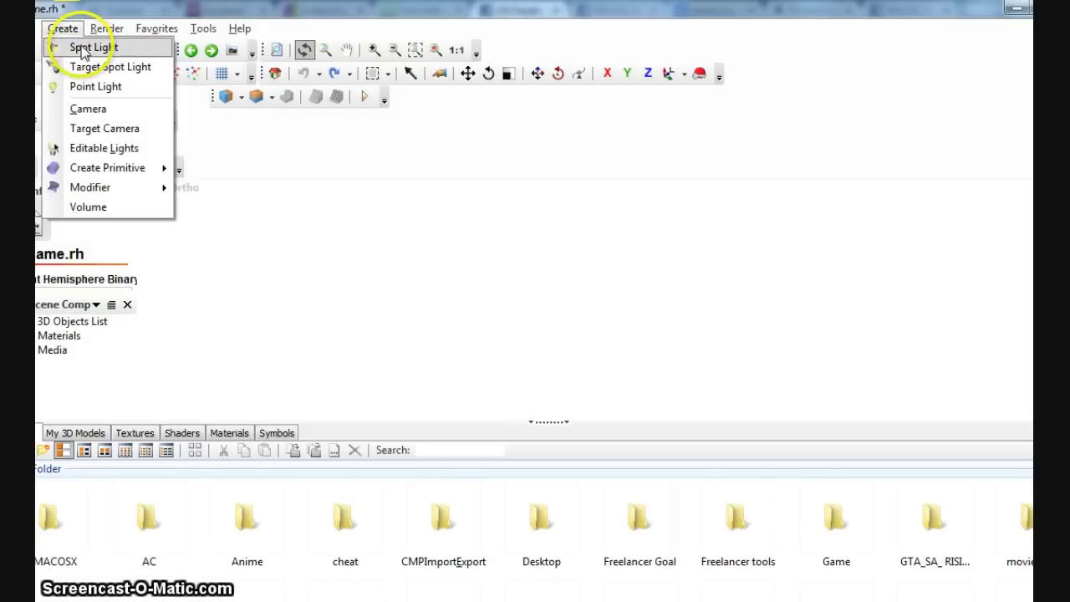
mouse_move(125, 168)
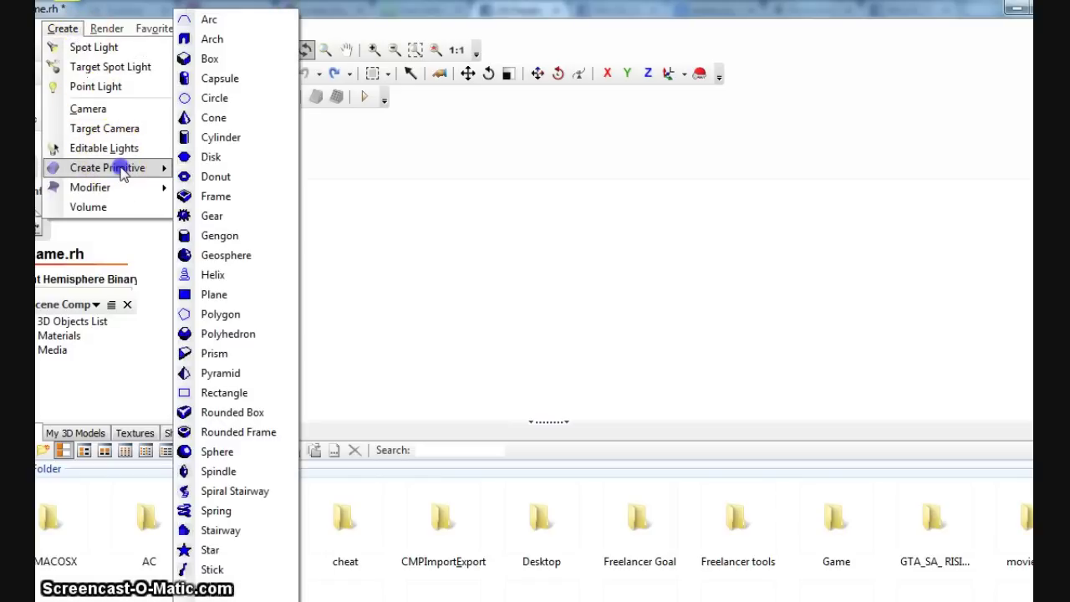
click(211, 59)
scroll(745, 351, up, 5)
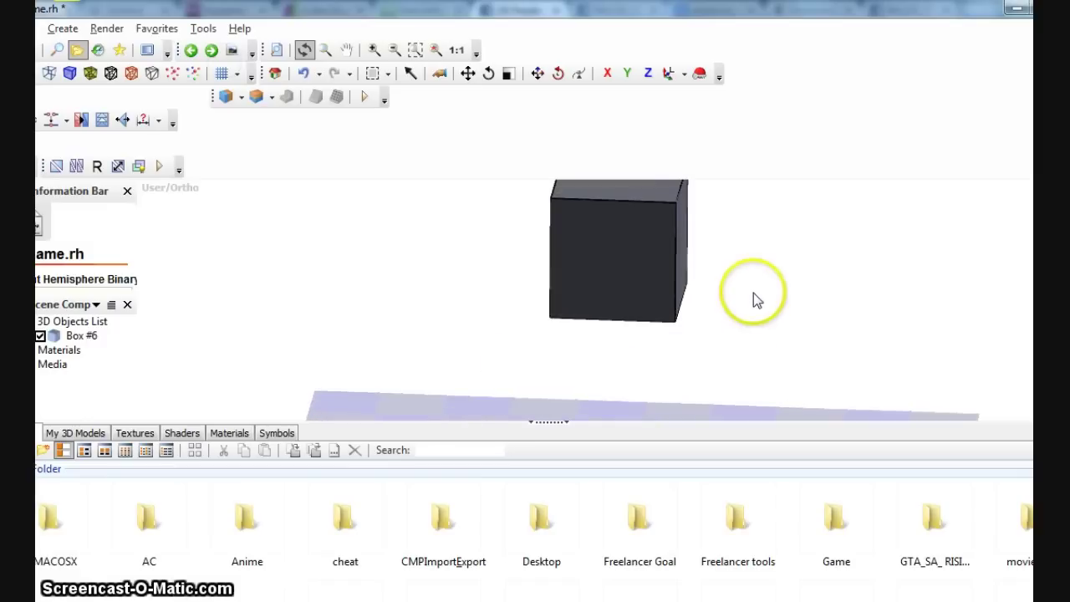
mouse_move(754, 294)
mouse_down()
mouse_move(791, 292)
mouse_move(836, 437)
mouse_move(791, 258)
mouse_move(756, 298)
mouse_up()
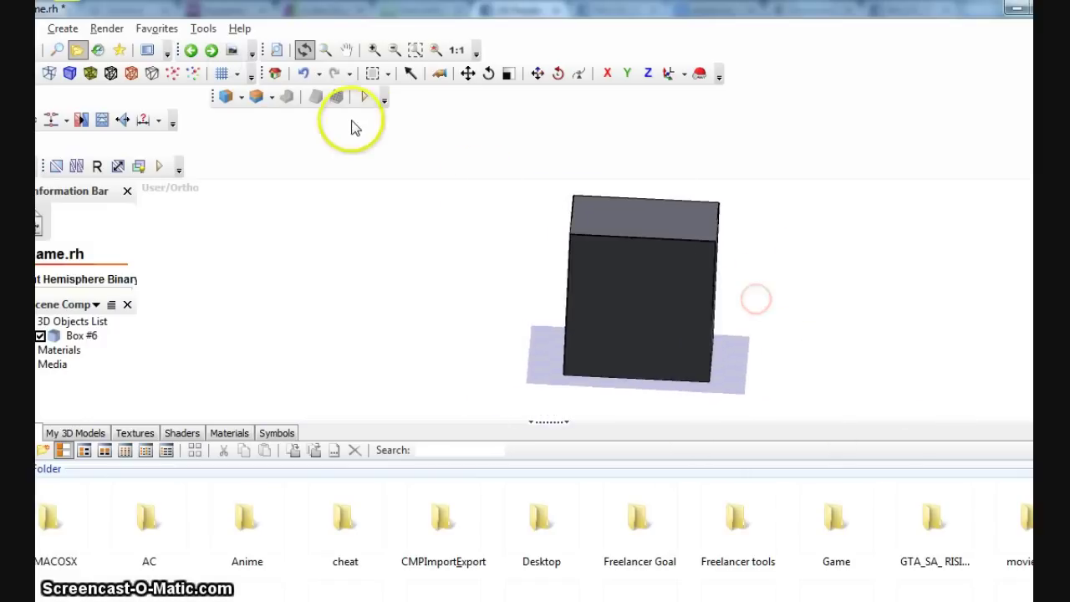
Try a left-half cross-section on the box and rotate its cutting volume.
click(238, 103)
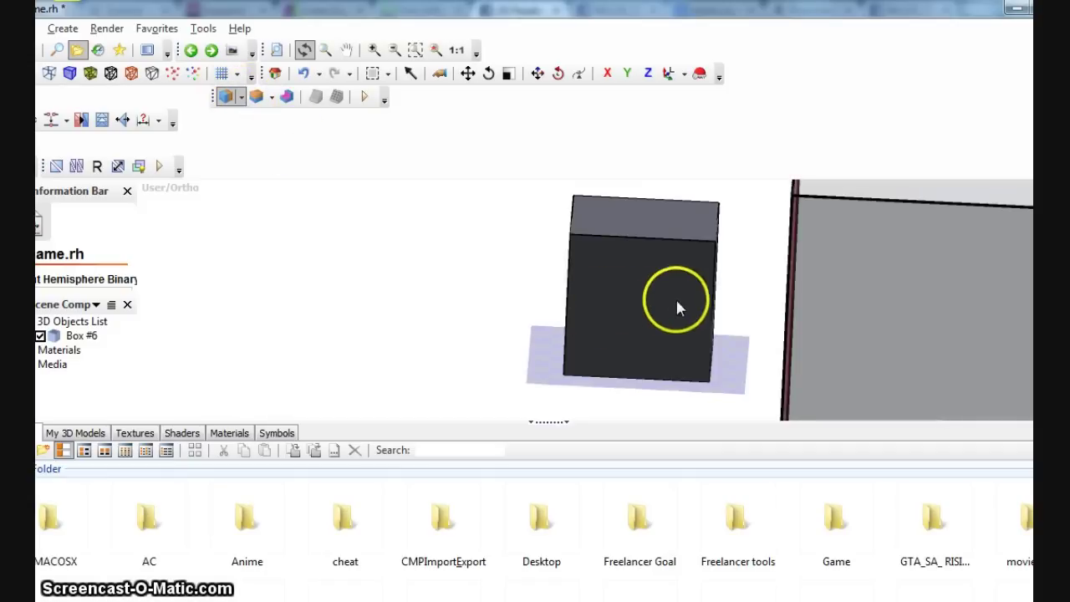
drag(675, 297, 695, 310)
click(736, 306)
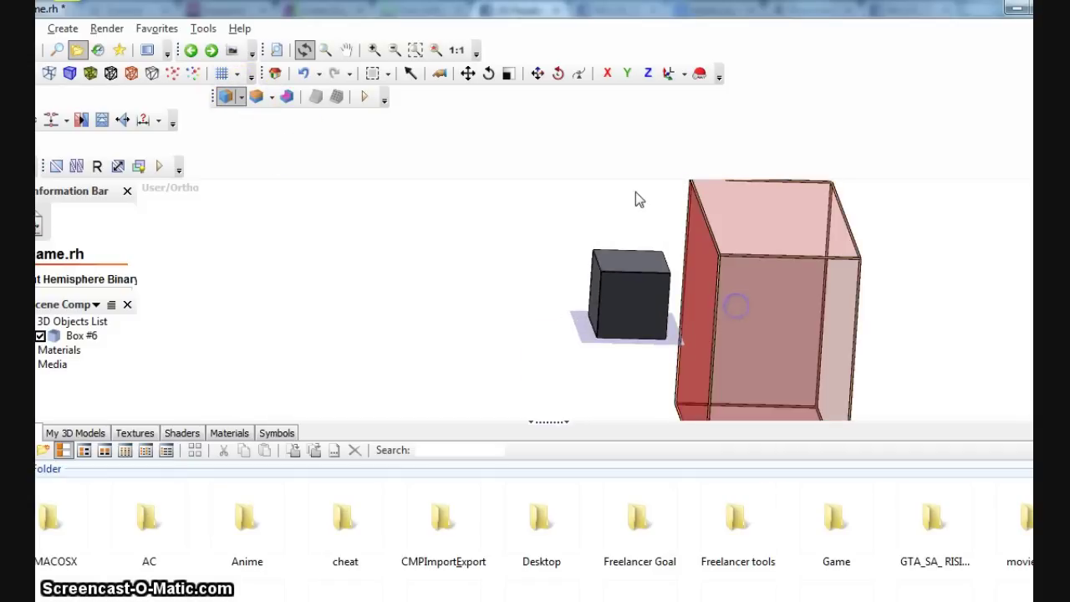
click(488, 74)
drag(788, 353, 772, 319)
drag(841, 235, 794, 242)
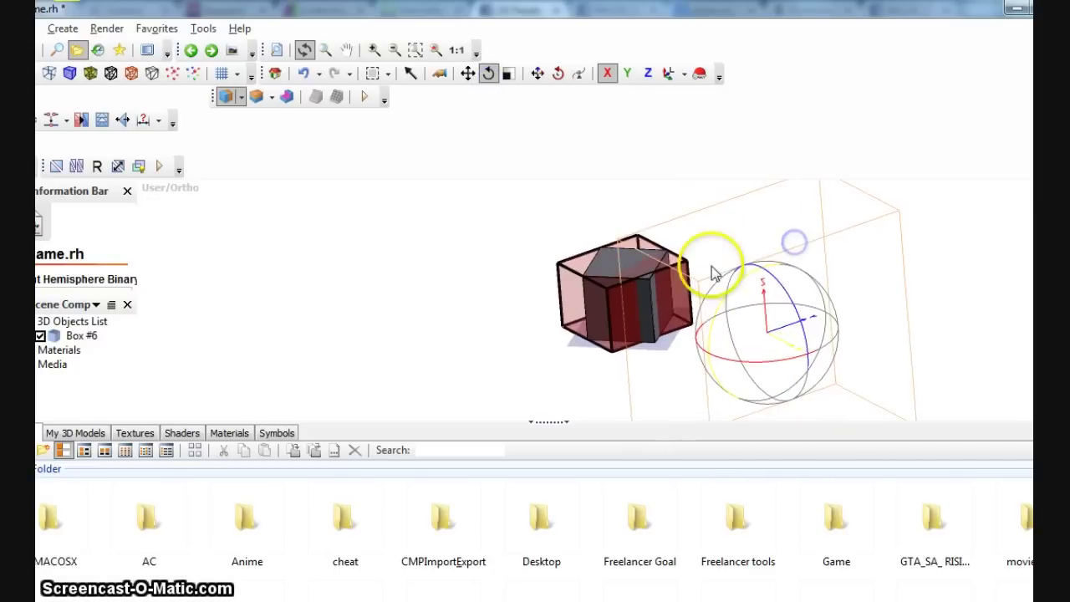
Switch the cross-section to Right half and shift its cutting volume sideways towards the box's left side.
click(241, 97)
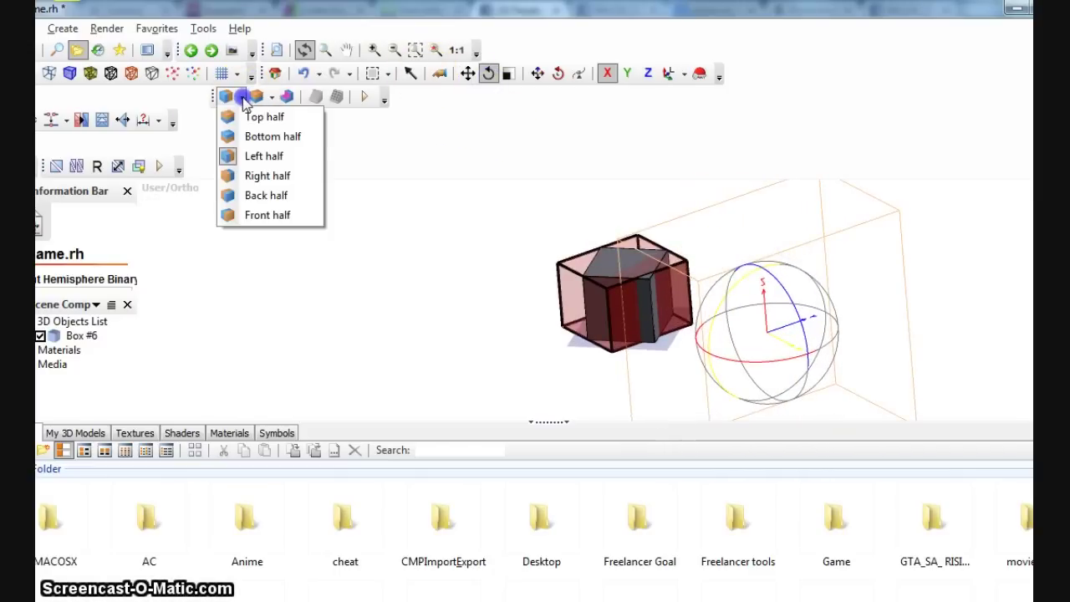
click(277, 175)
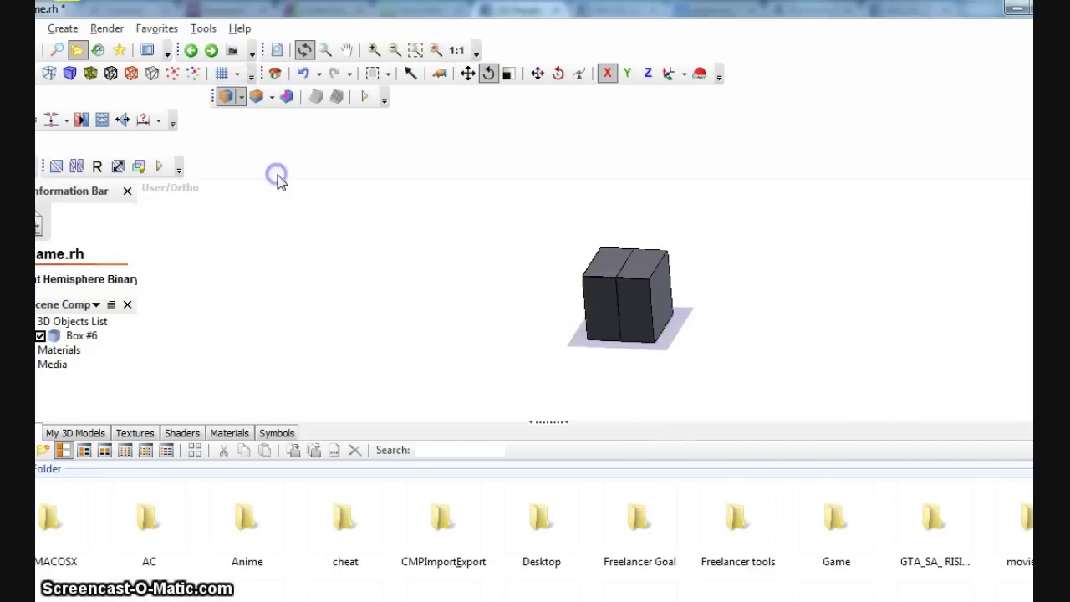
click(607, 301)
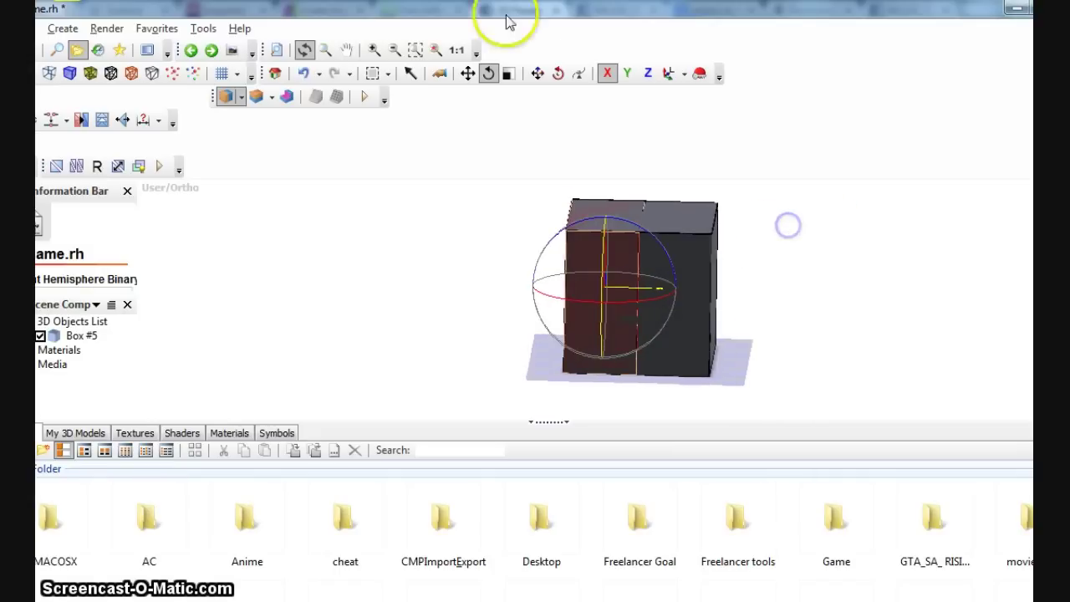
click(467, 73)
drag(650, 287, 635, 284)
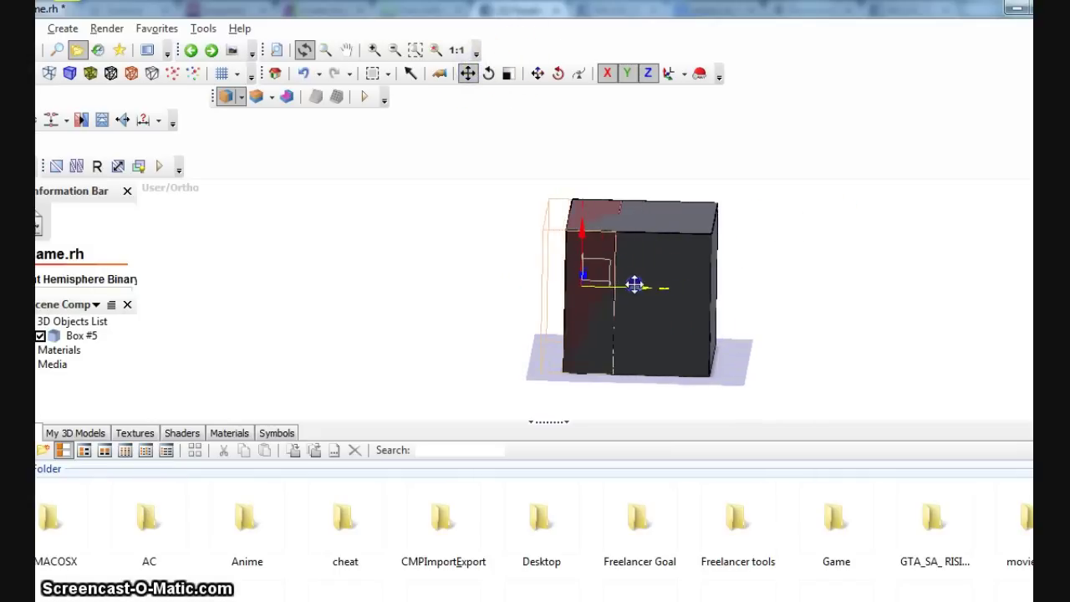
Tilt the cutting volume diagonally across the box's front and move it outwards over the box's upper left edge.
click(489, 72)
click(637, 249)
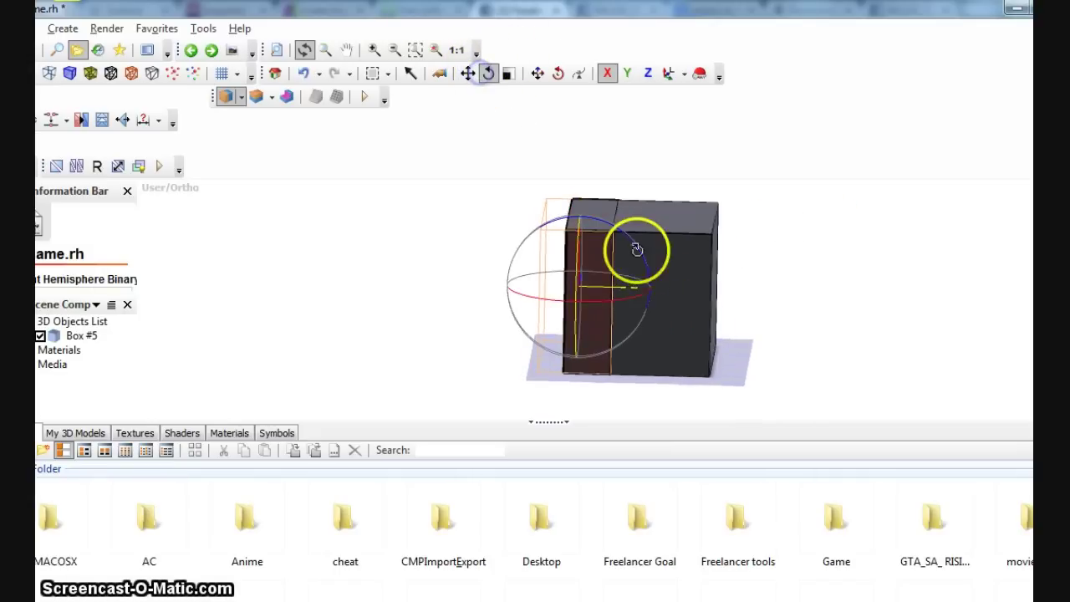
drag(615, 305, 517, 290)
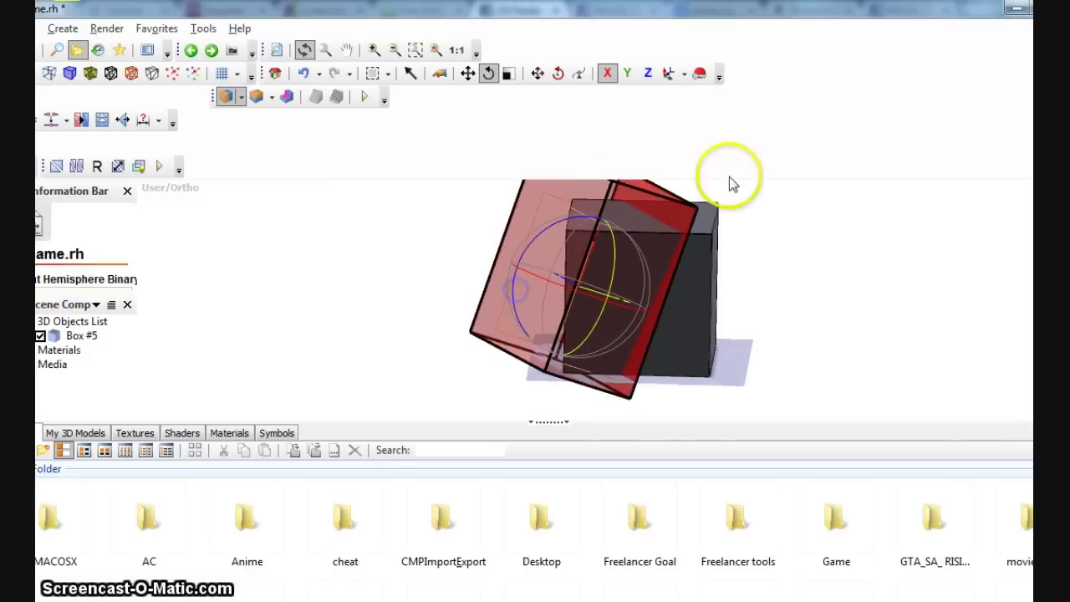
click(475, 71)
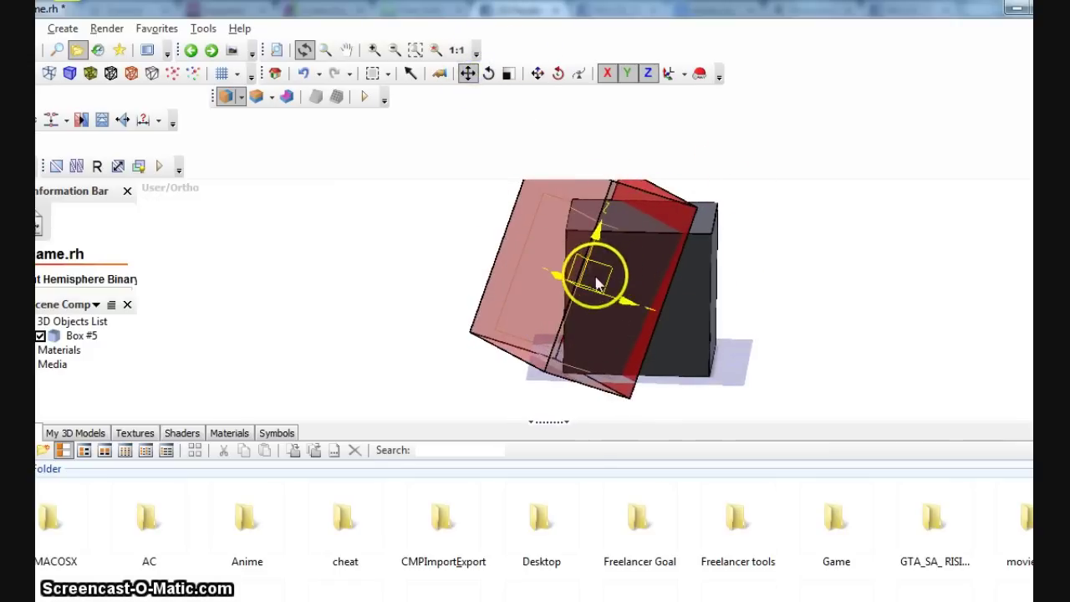
drag(609, 276, 578, 276)
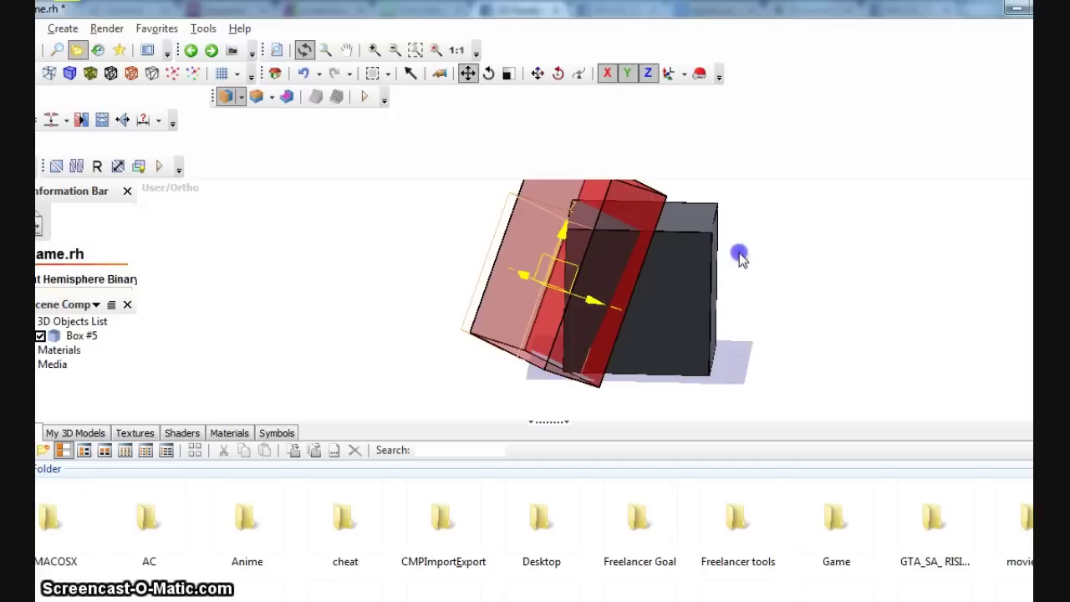
drag(739, 254, 554, 270)
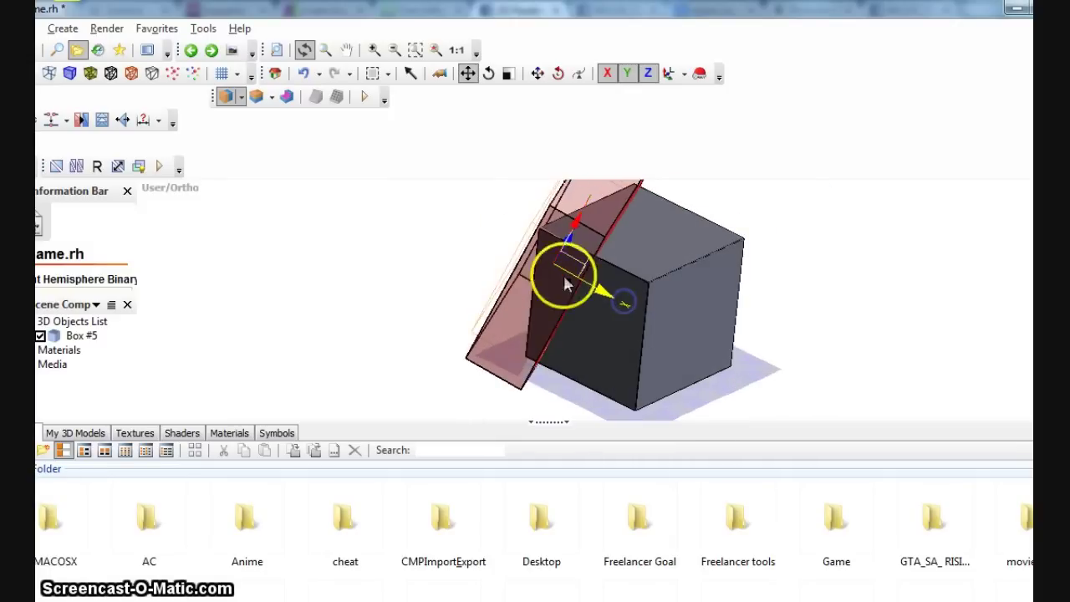
Rotate the tilted cutting volume slightly further around a second axis so it crosses the box's corner obliquely.
click(449, 287)
click(523, 312)
click(488, 73)
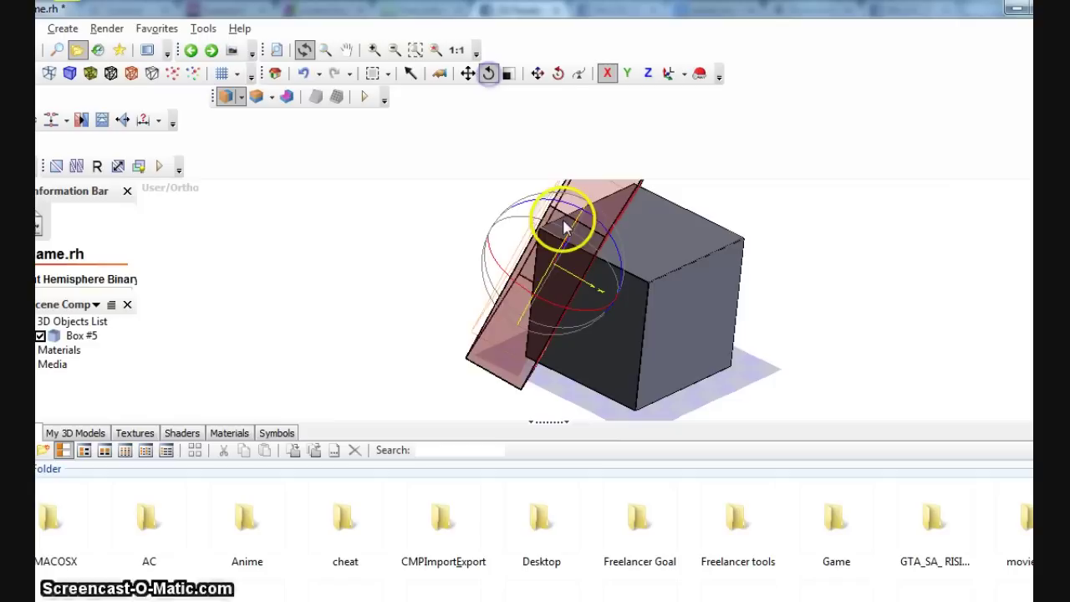
mouse_move(569, 303)
mouse_down()
mouse_move(567, 316)
mouse_move(566, 301)
mouse_up()
Move the tilted cutting volume along its axes so it overlaps only the box's upper front left corner.
click(468, 73)
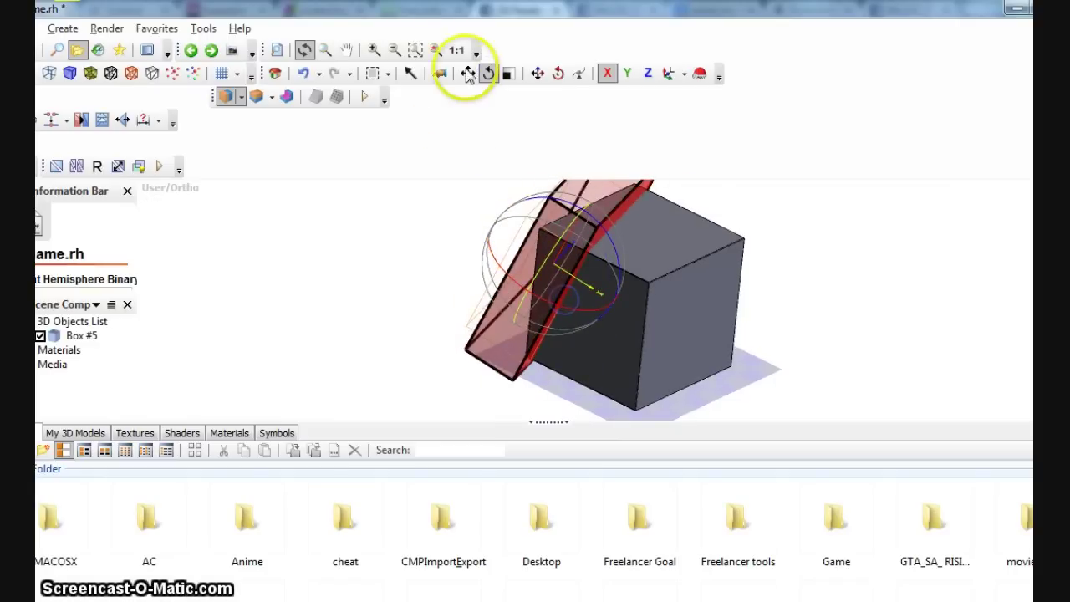
click(577, 235)
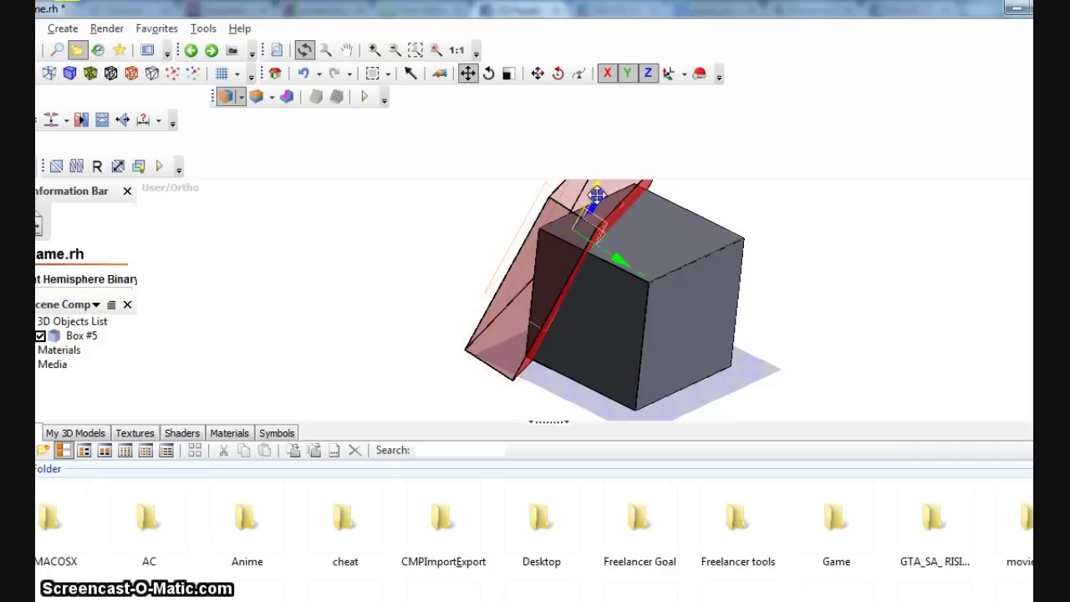
drag(599, 238, 596, 262)
drag(675, 290, 673, 223)
click(591, 269)
click(748, 234)
click(599, 281)
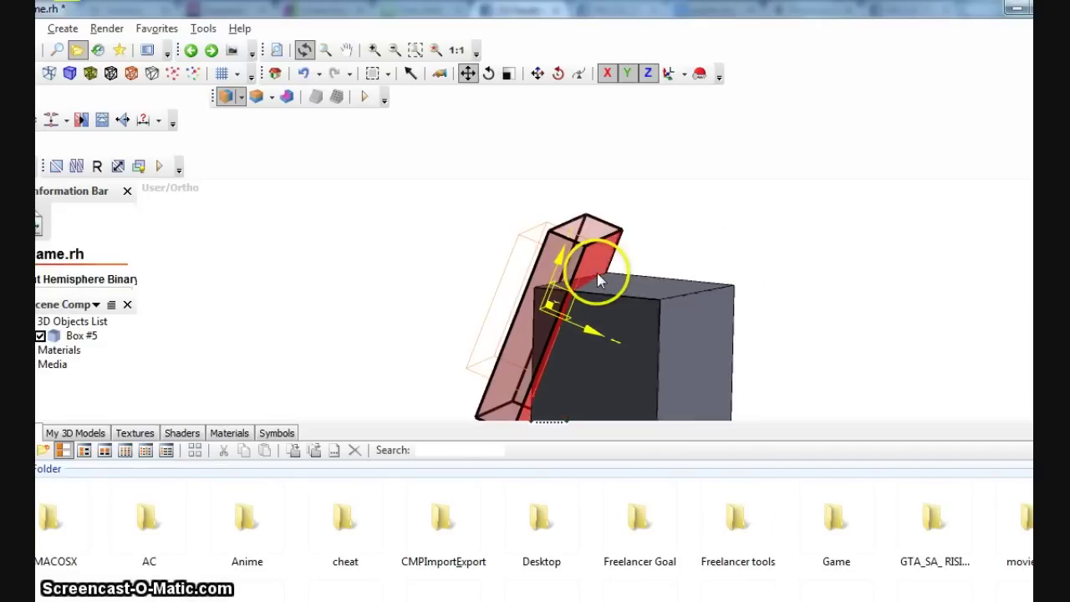
click(743, 243)
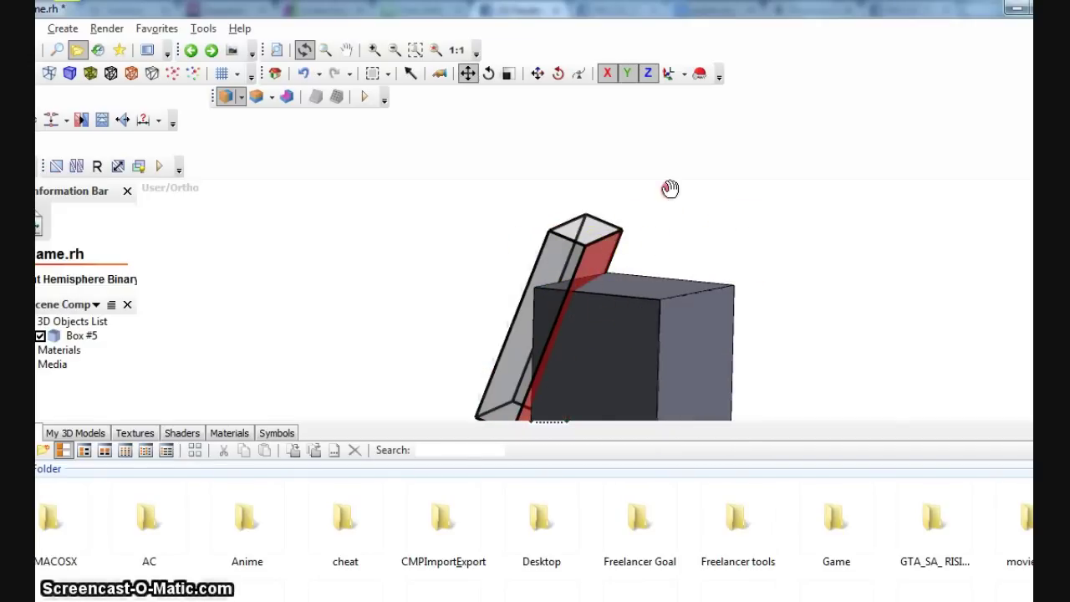
Check the cutting volume's overlap with the box and apply the cross-section cut to slice off the corner.
drag(669, 189, 824, 260)
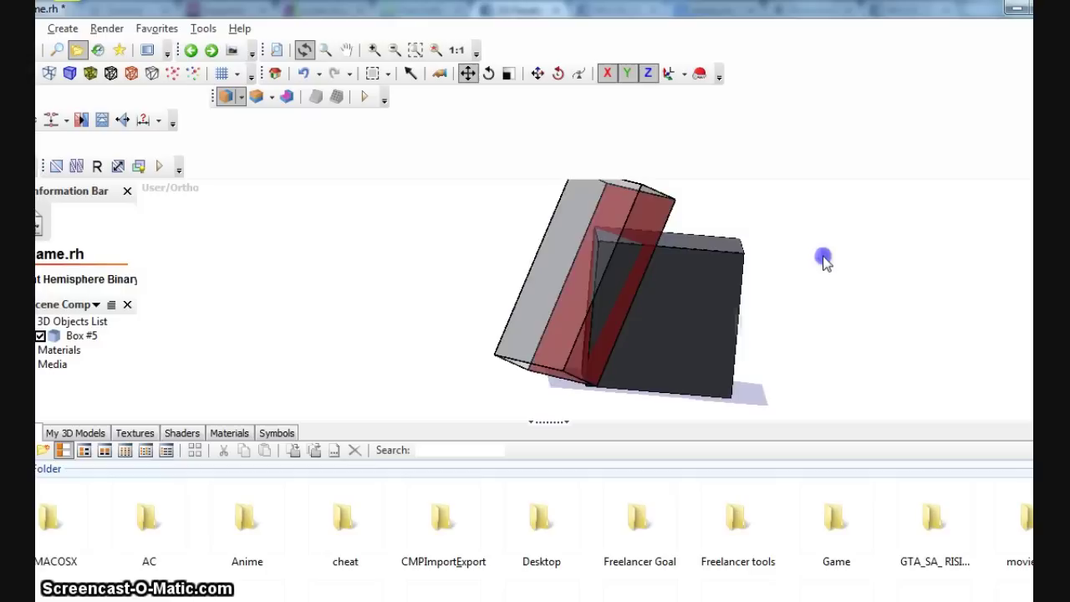
click(564, 246)
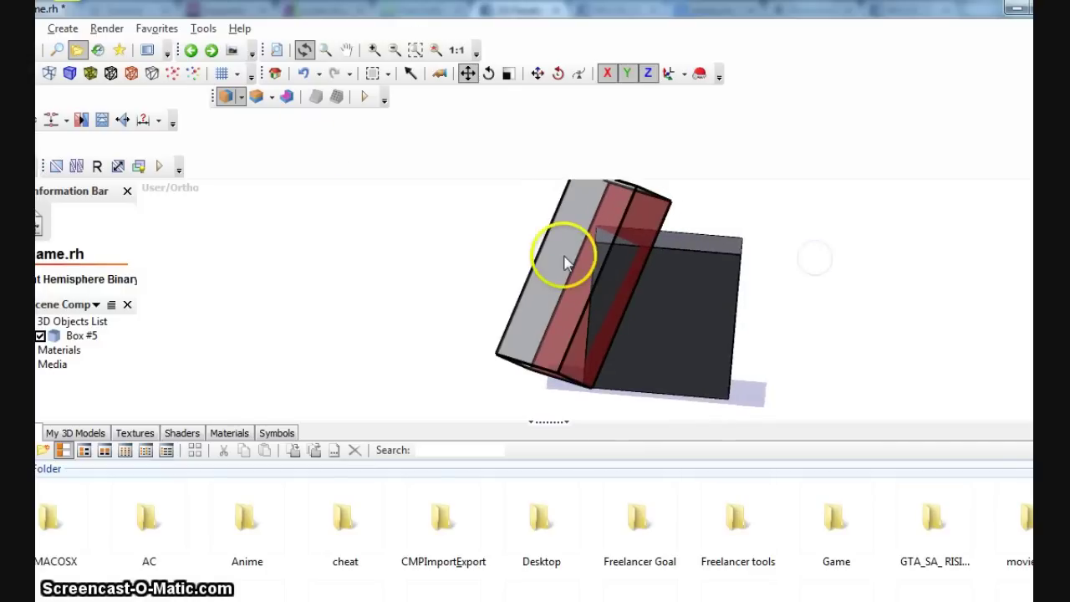
click(658, 303)
click(289, 99)
click(699, 214)
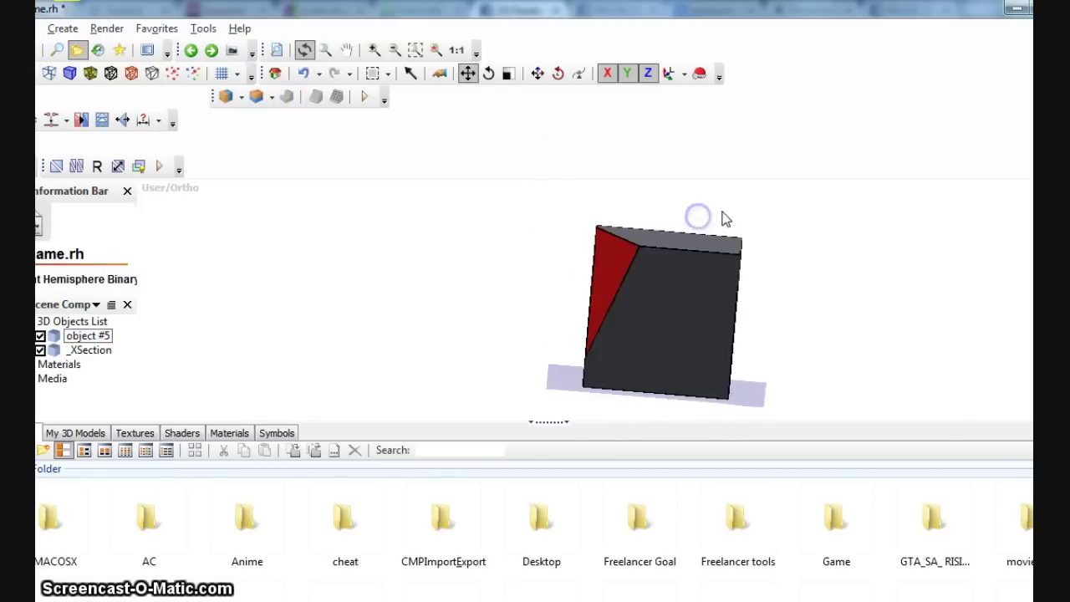
Move the red cross-section face up out of the cut box and delete it.
drag(735, 212, 712, 225)
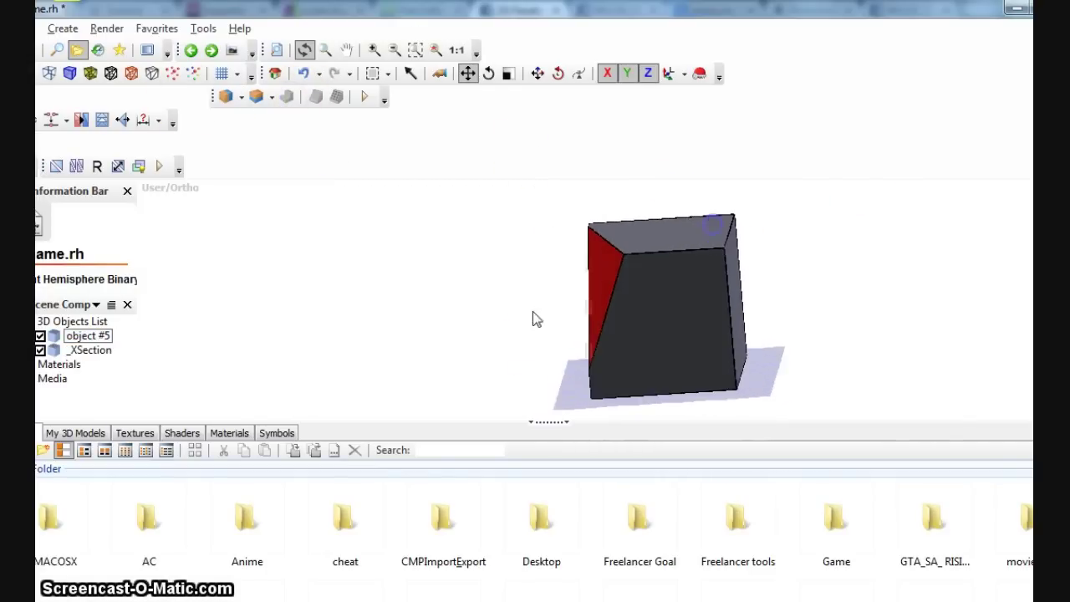
click(607, 272)
drag(704, 274, 727, 266)
drag(670, 349, 681, 236)
key(Delete)
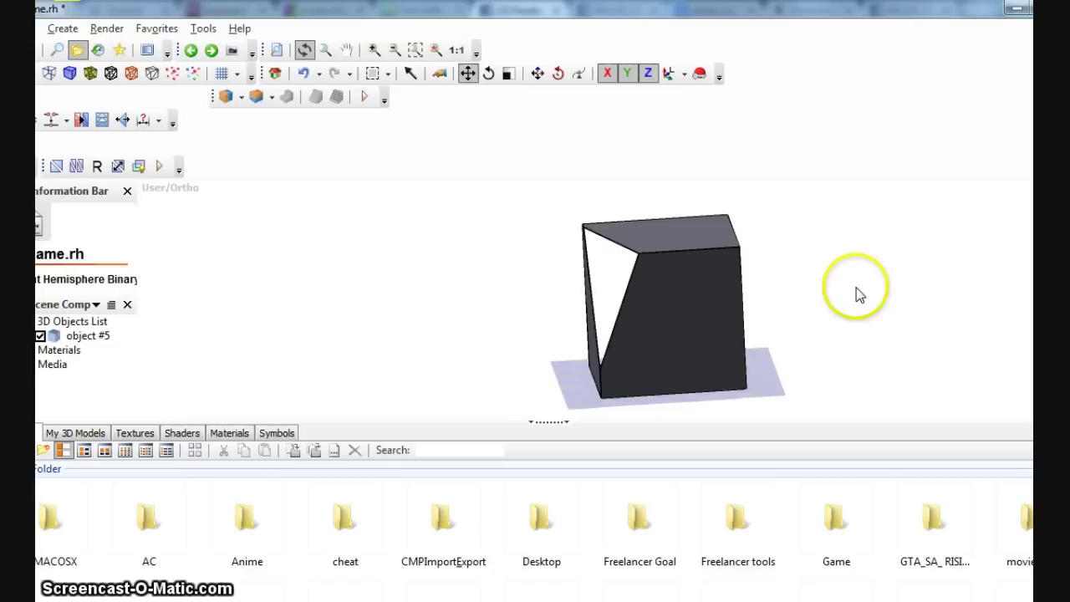
Undo the deletion and the move of the cross-section face.
key(ctrl+z)
key(ctrl+z)
key(ctrl+z)
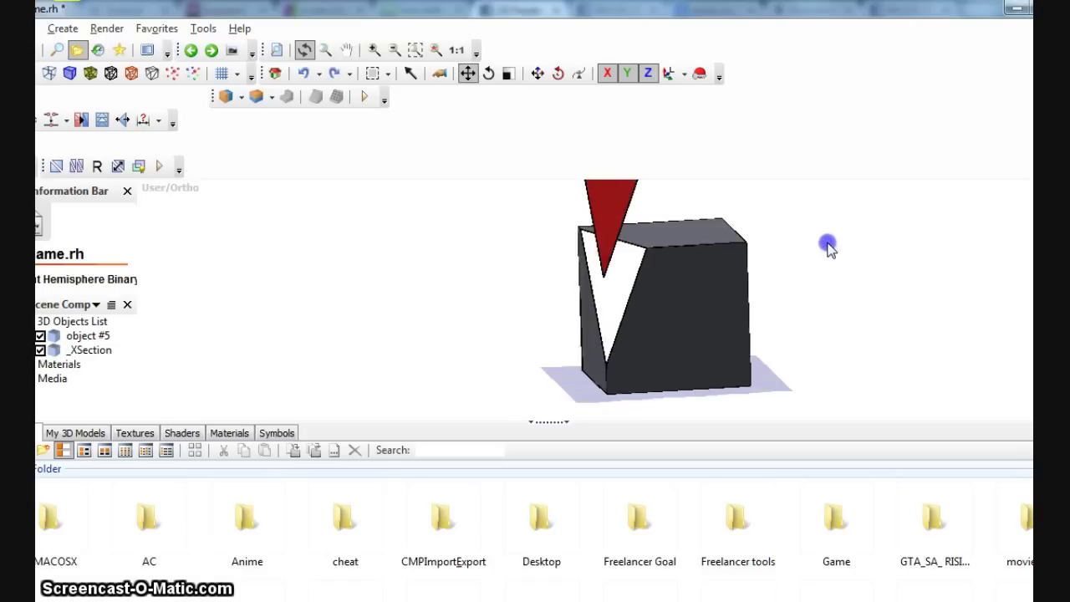
Select the cross-section face together with the cut box and merge them into a single object.
drag(803, 254, 724, 266)
drag(593, 267, 604, 267)
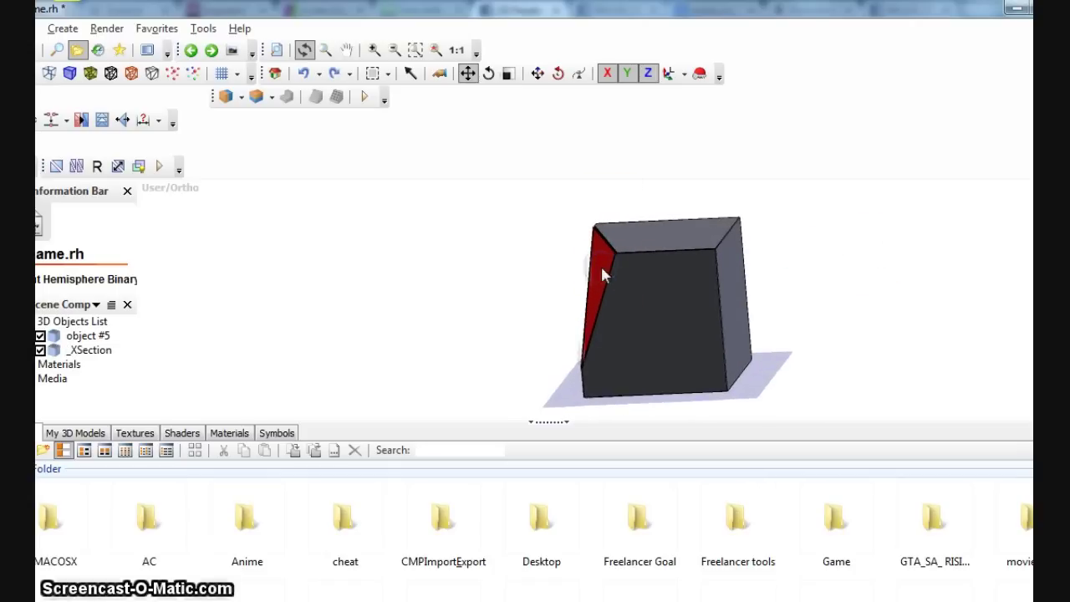
click(609, 267)
ctrl+click(669, 286)
right_click(674, 277)
click(761, 281)
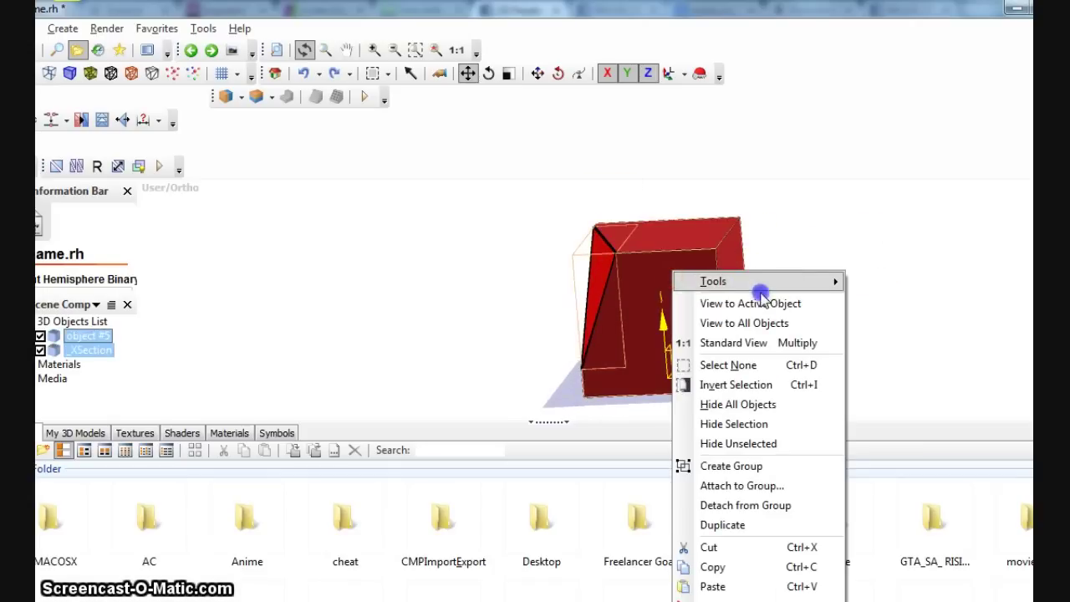
click(912, 589)
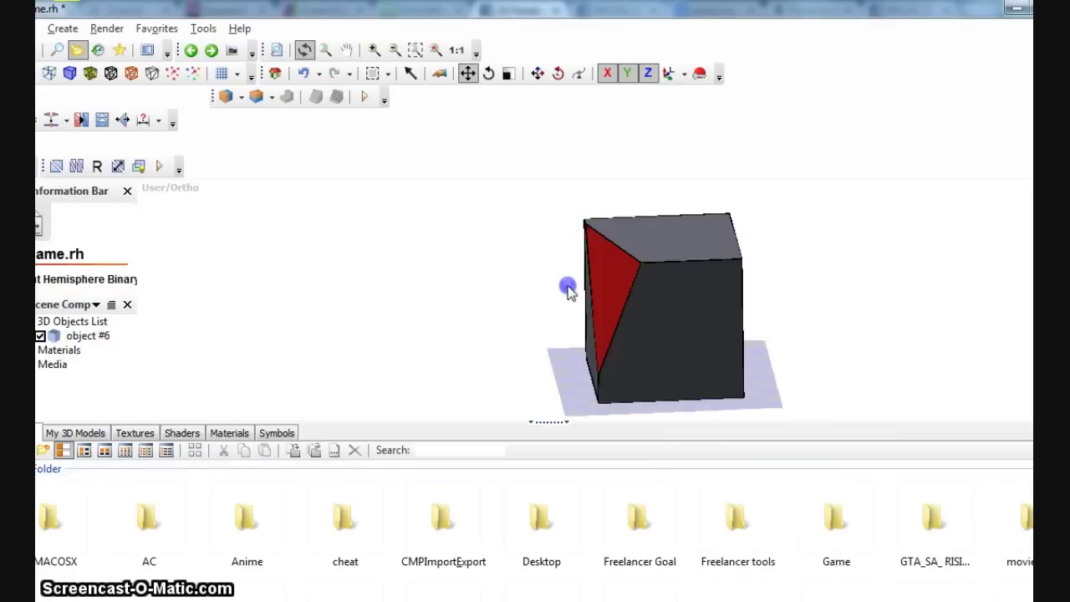
Expand the scene's materials list and inspect the merged object's cut corner.
double_click(71, 350)
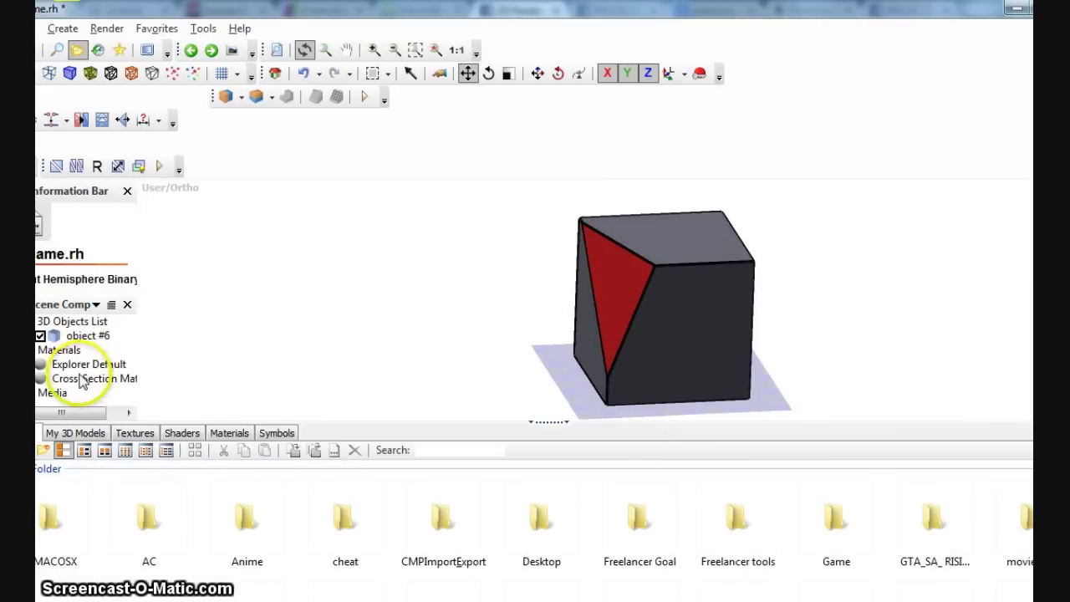
drag(553, 287, 607, 283)
drag(824, 219, 748, 238)
Apply the Explorer Default material to the red cut corner and set a right-half cross-section without a quarter on the box.
click(650, 313)
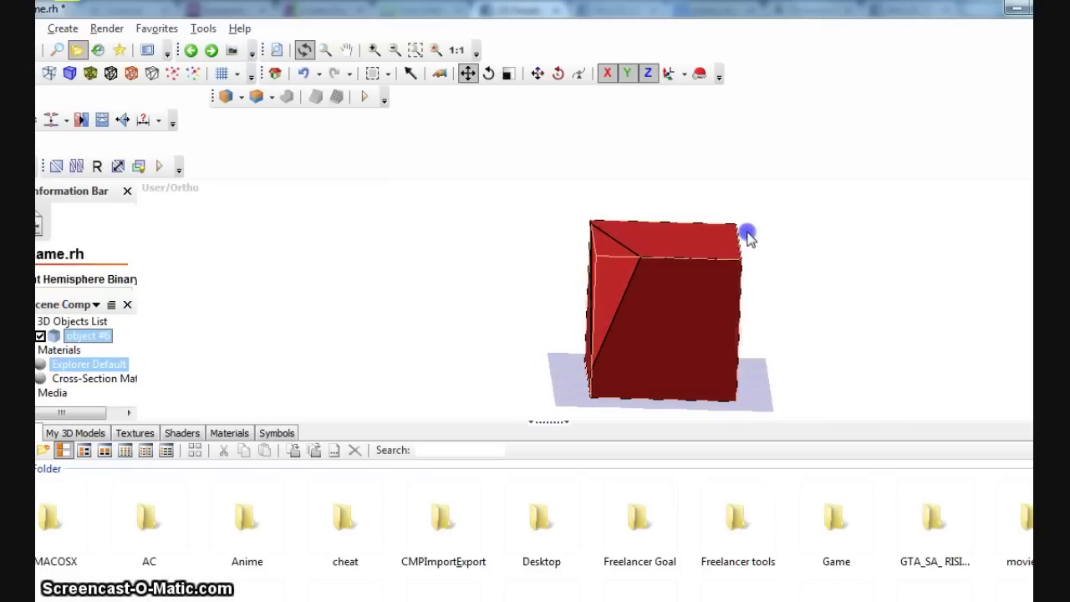
click(224, 96)
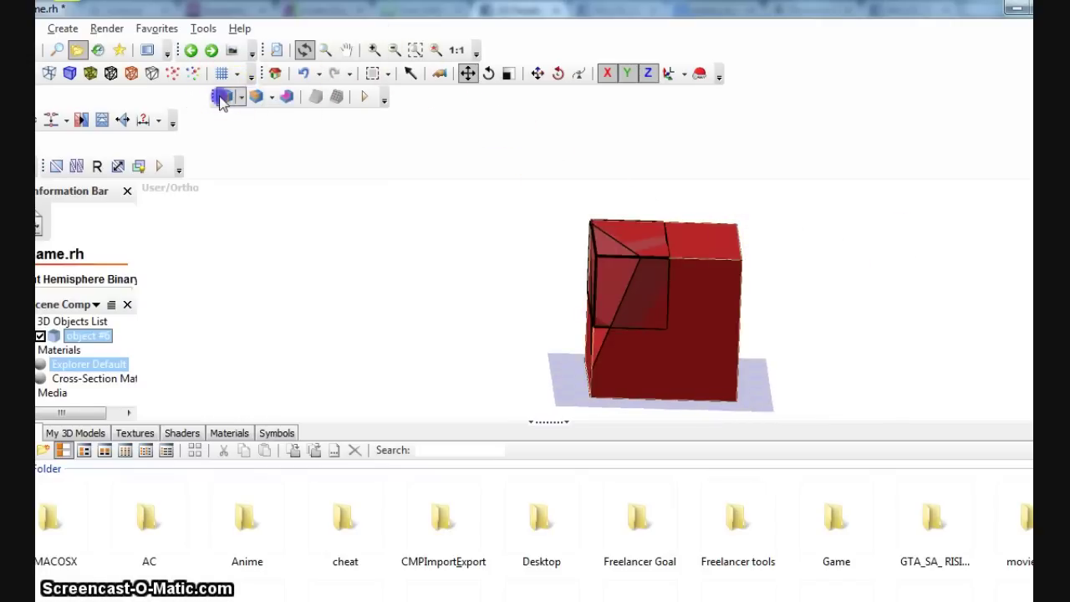
click(221, 97)
click(226, 104)
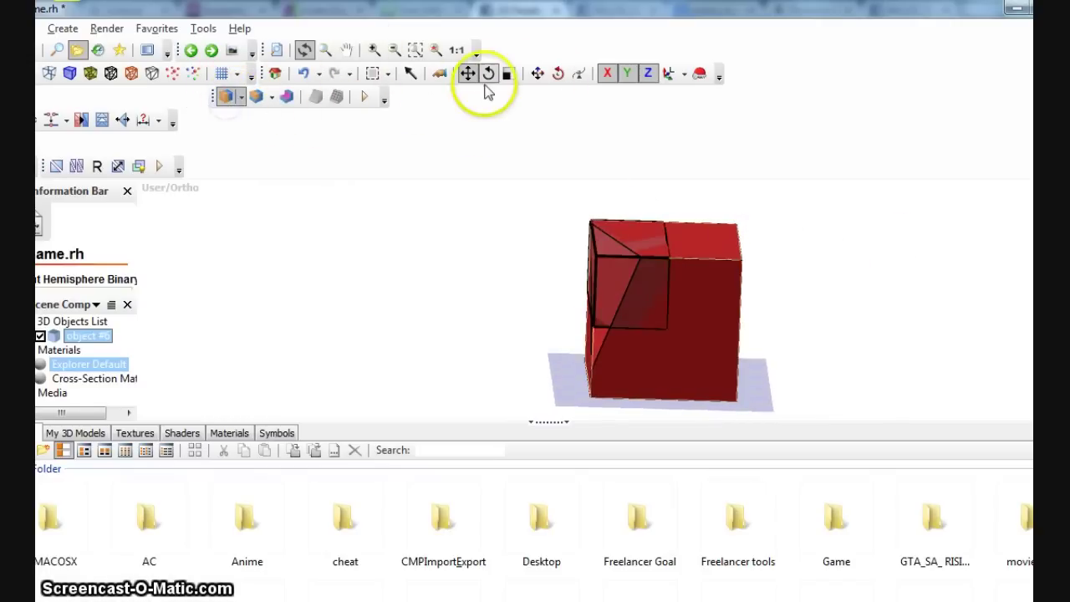
click(284, 118)
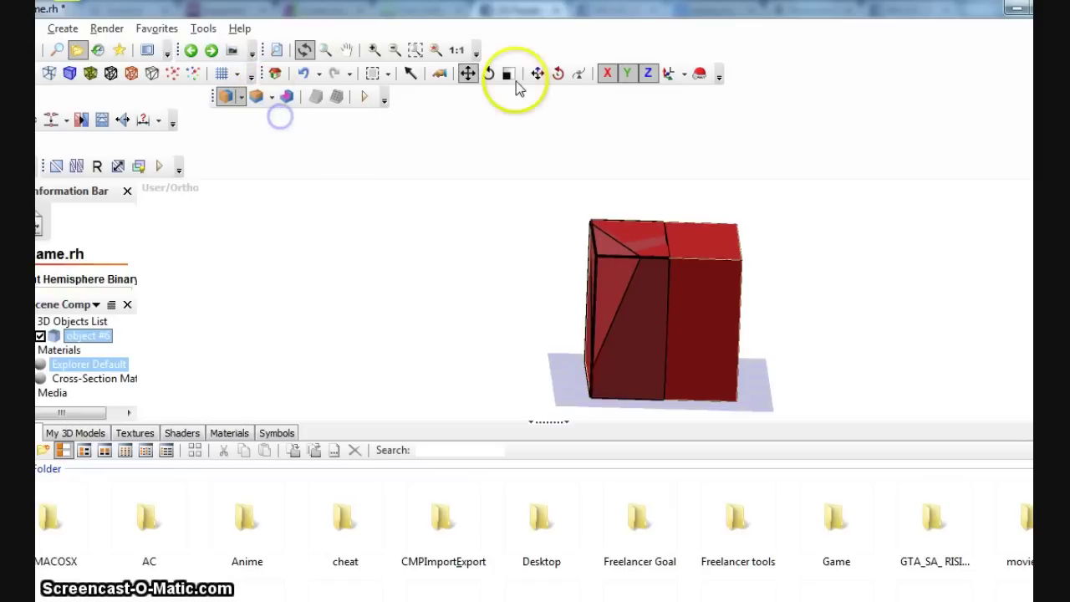
Rotate the cross-section volume diagonally and move it down so it covers only the box's lower corner.
click(656, 300)
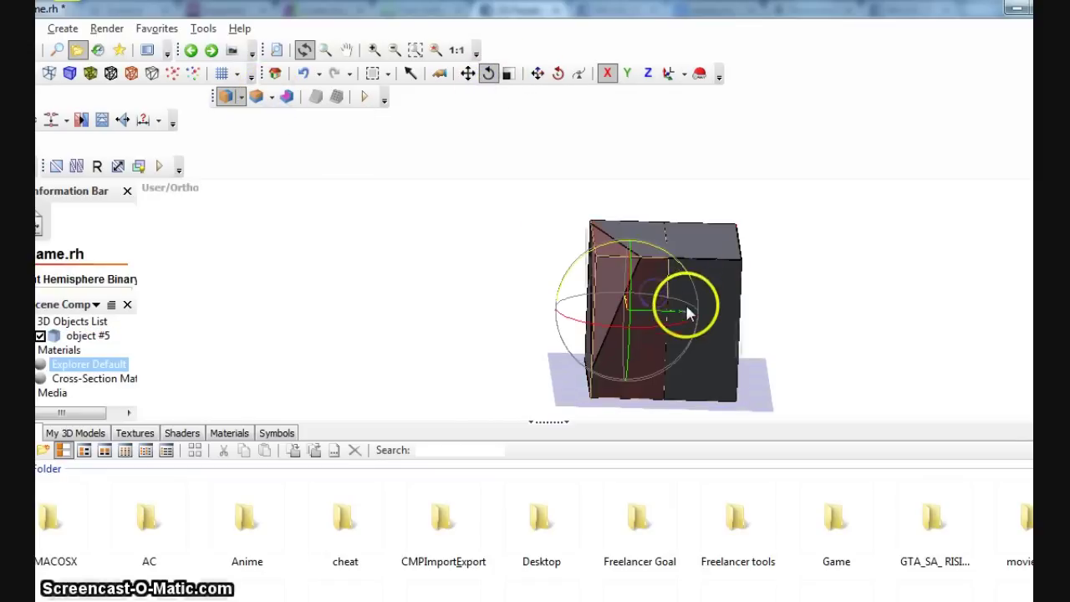
drag(684, 276, 647, 234)
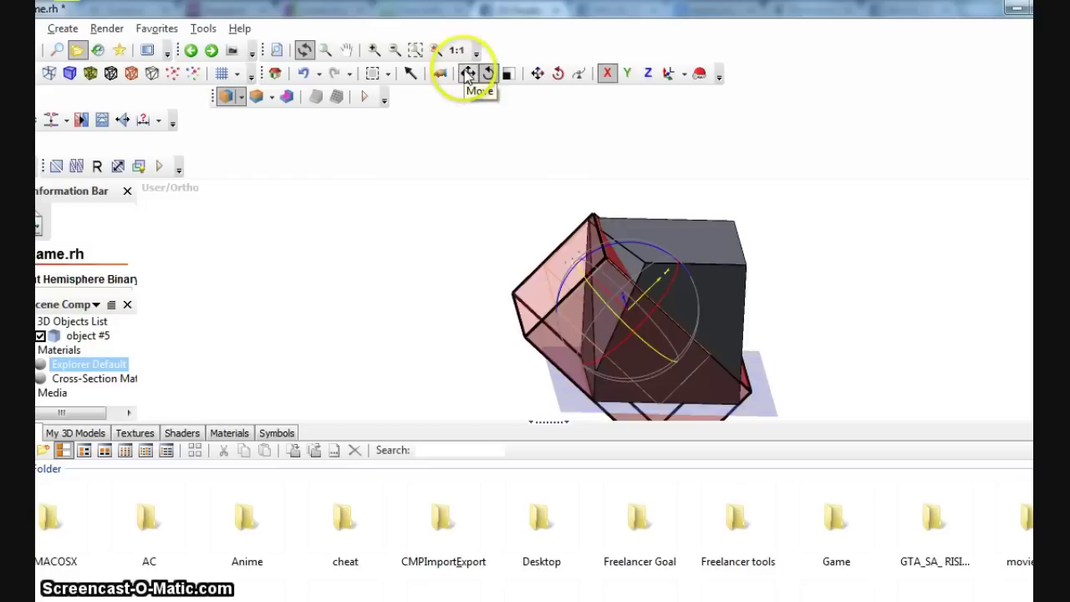
click(468, 73)
drag(666, 269, 629, 328)
Cut the box along the tilted cross-section and apply the Explorer Default material to the new red section face.
click(335, 94)
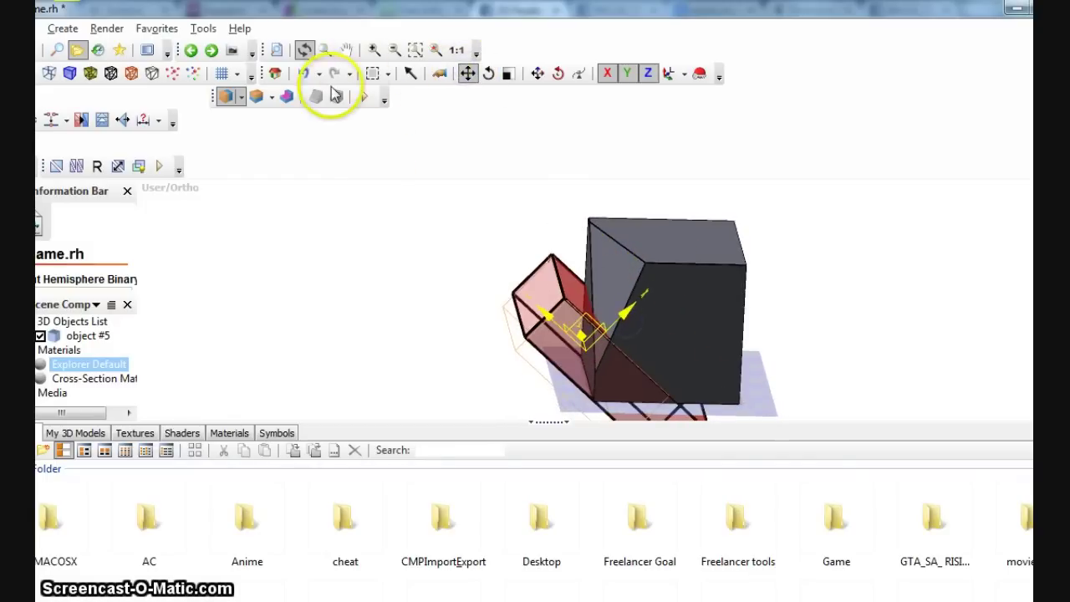
click(289, 96)
drag(438, 343, 482, 311)
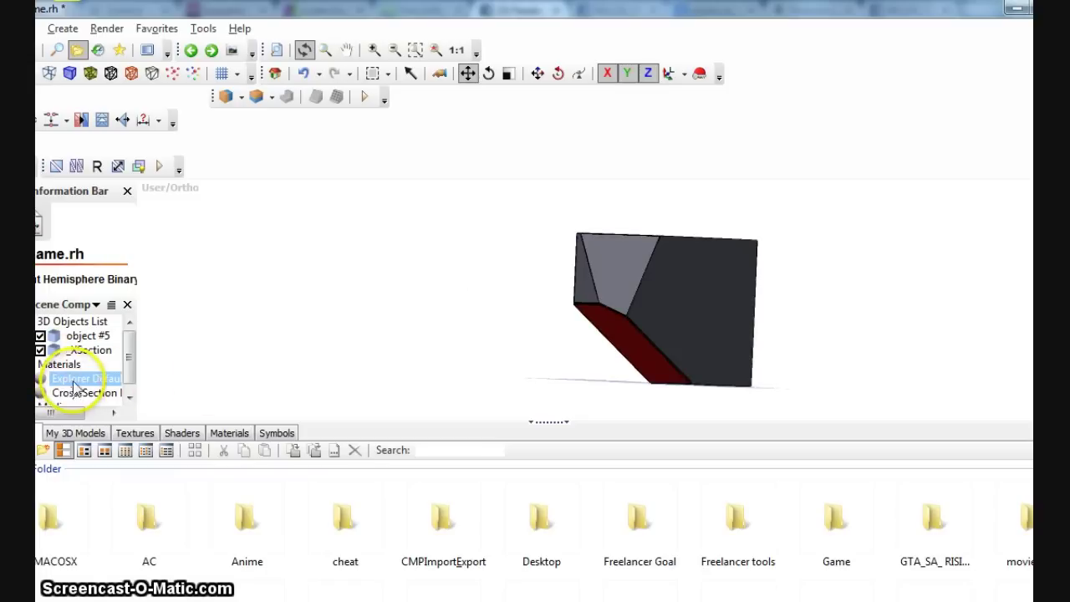
drag(612, 321, 912, 284)
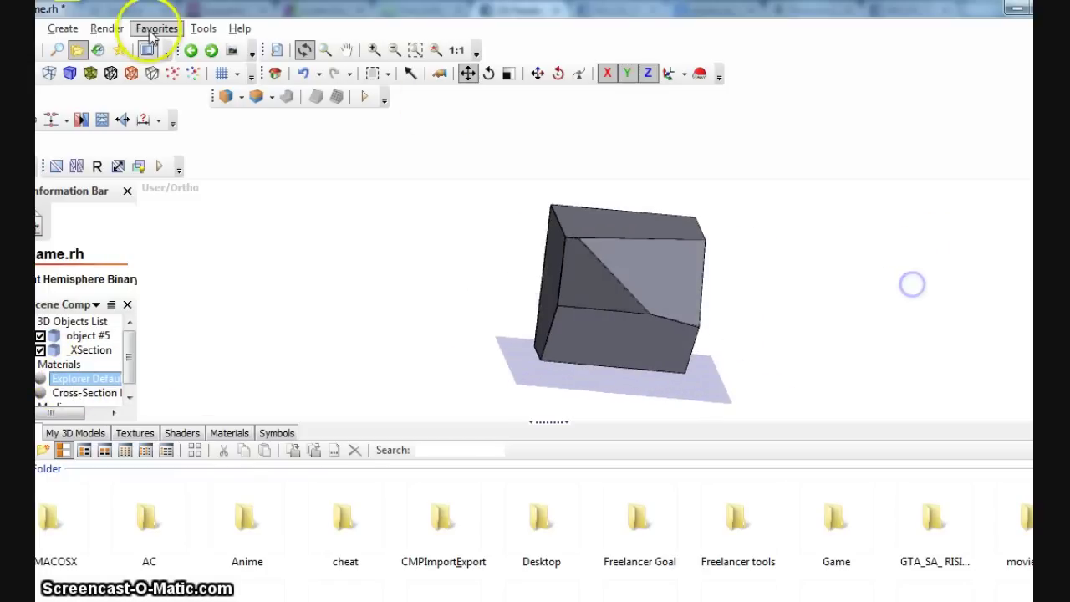
Set a bottom-half cross-section on the cut box, with the quarter option at None.
click(244, 99)
drag(292, 186, 248, 184)
click(242, 98)
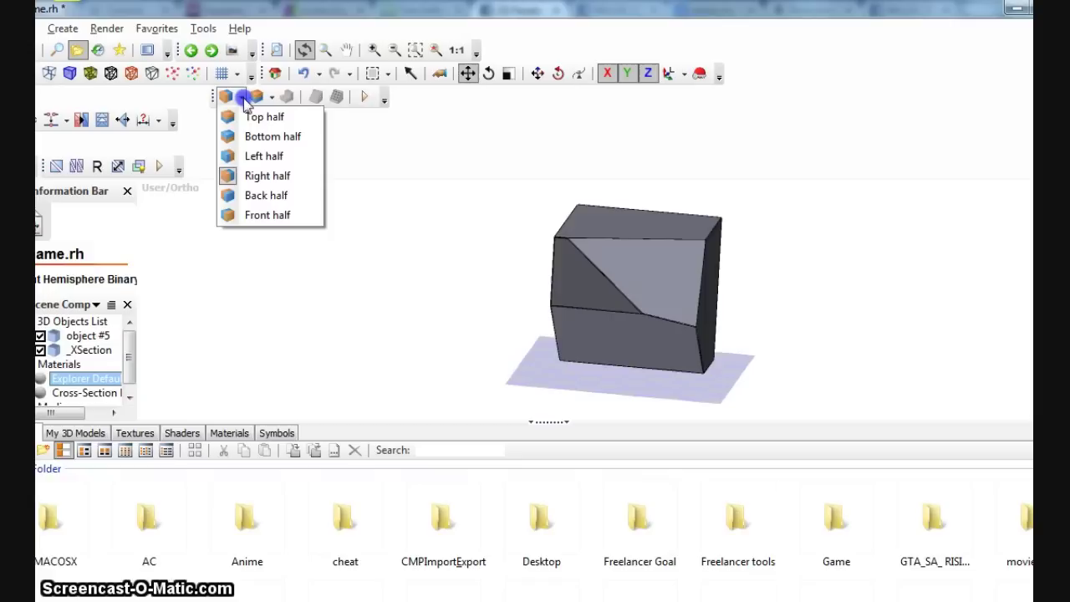
click(290, 137)
drag(532, 285, 602, 297)
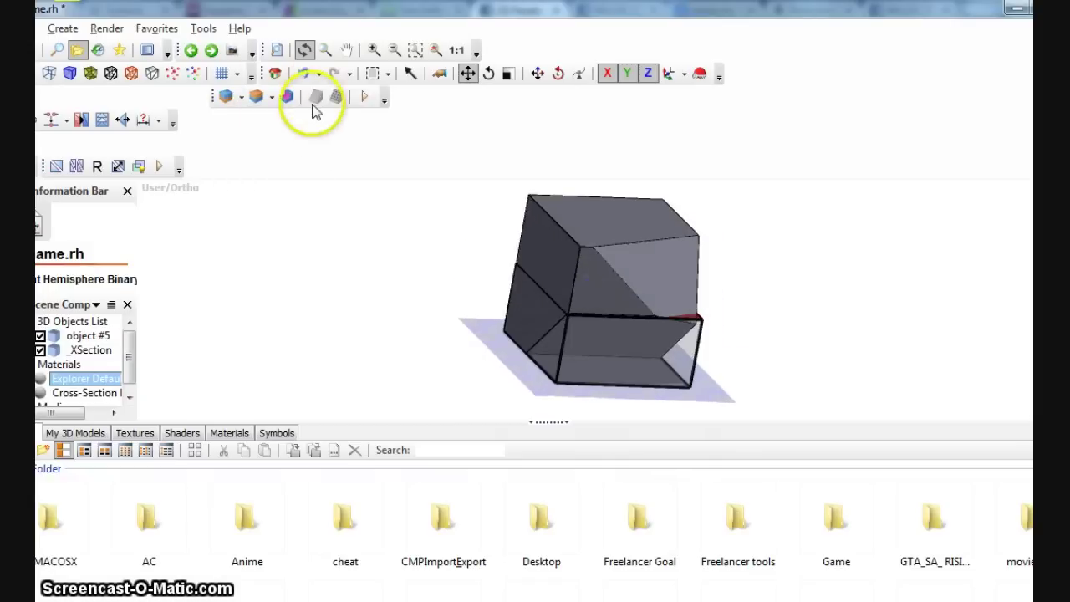
click(273, 98)
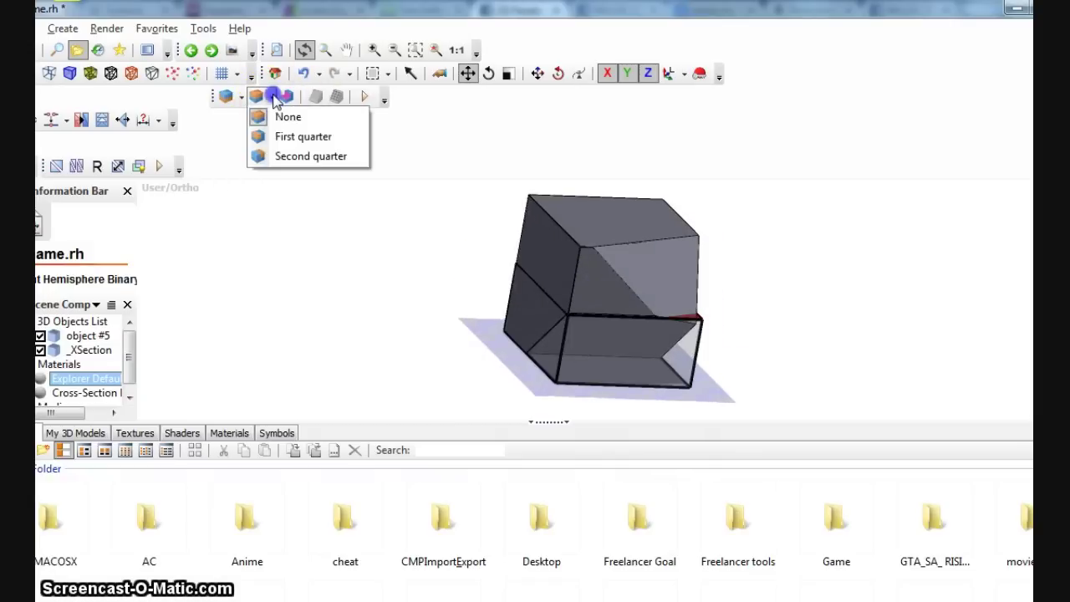
click(286, 121)
click(271, 99)
click(278, 114)
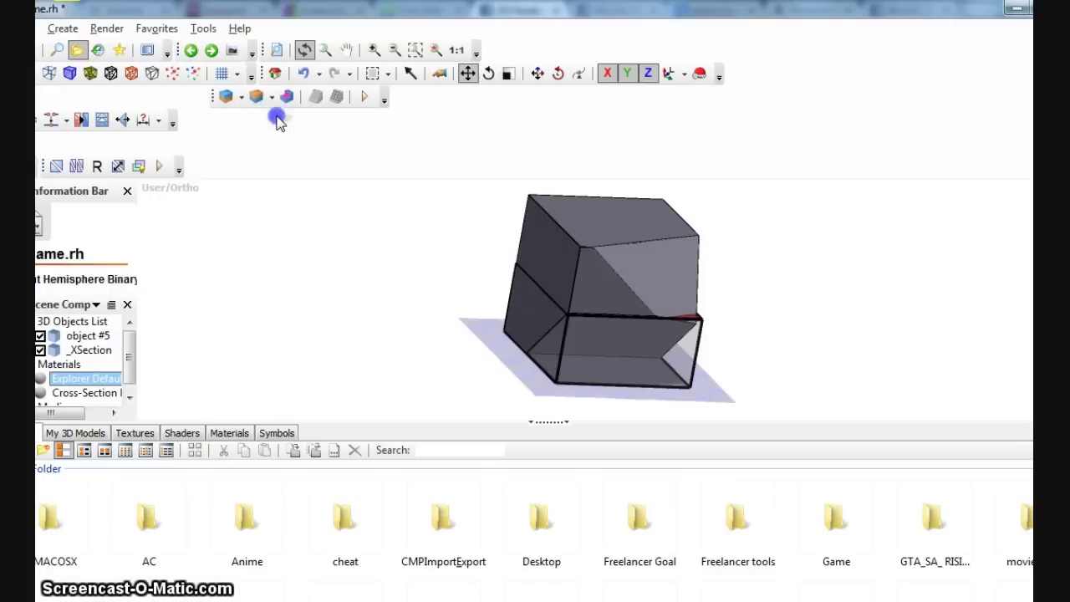
drag(436, 275, 364, 266)
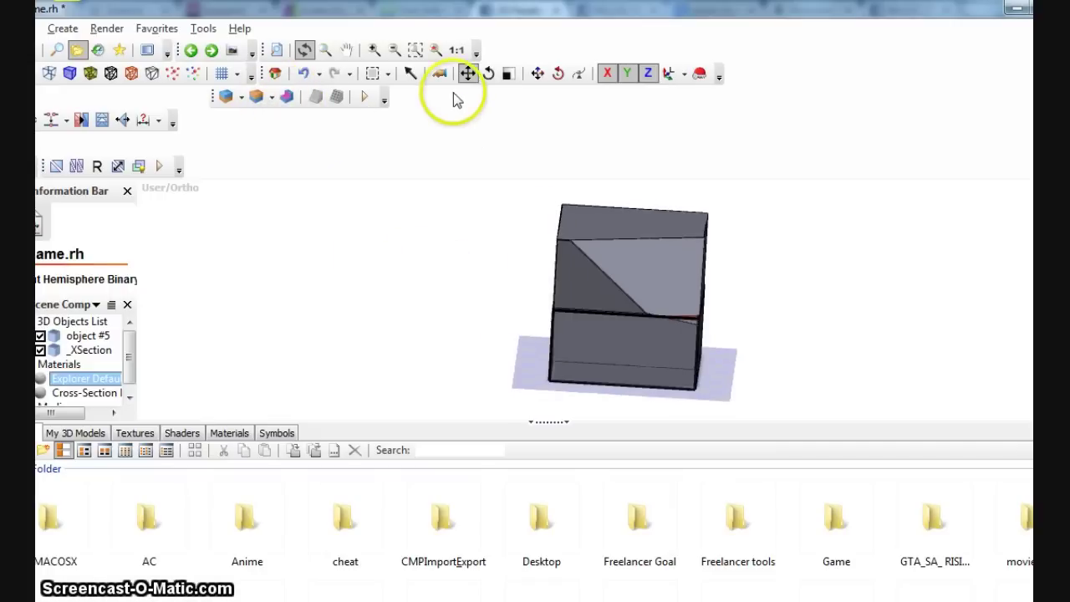
Rotate the bottom-half cross-section diagonally, shift it across the lower corner beside the existing cuts, and cut the box.
click(489, 73)
click(628, 371)
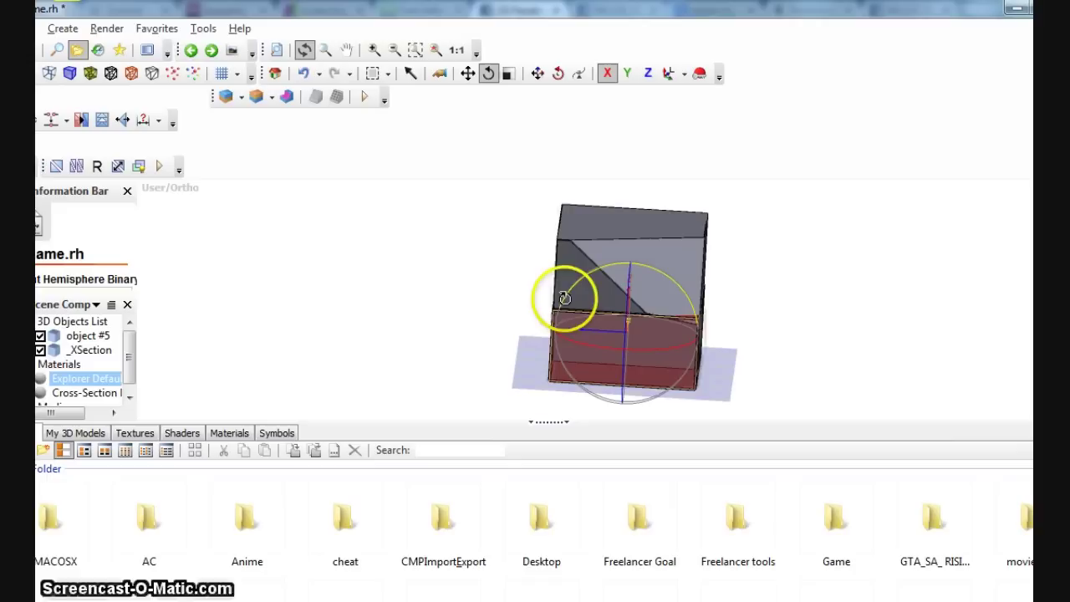
drag(567, 299, 591, 208)
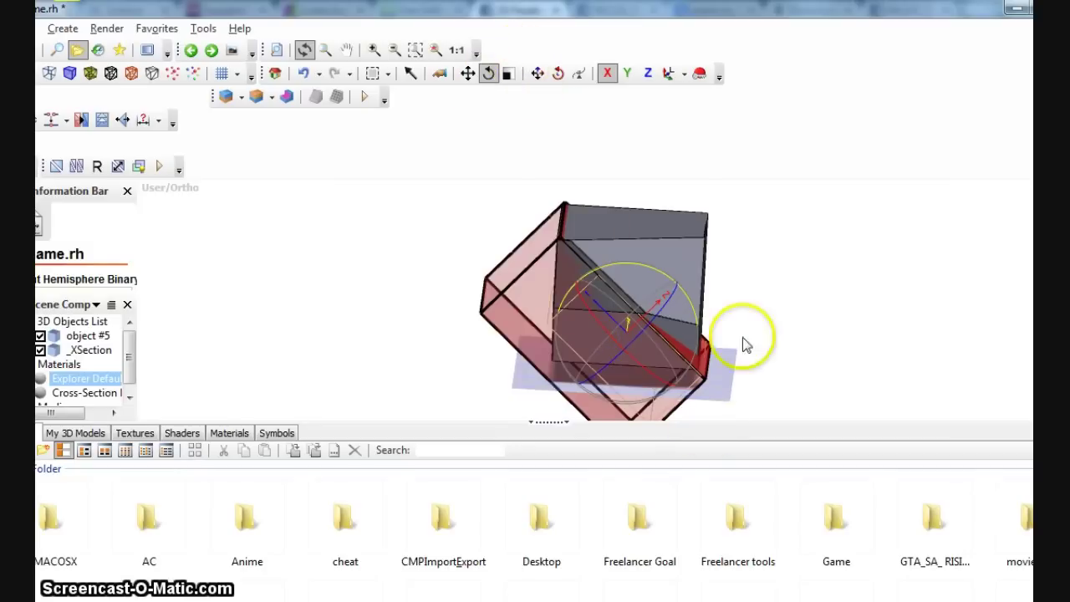
drag(742, 337, 657, 394)
click(468, 72)
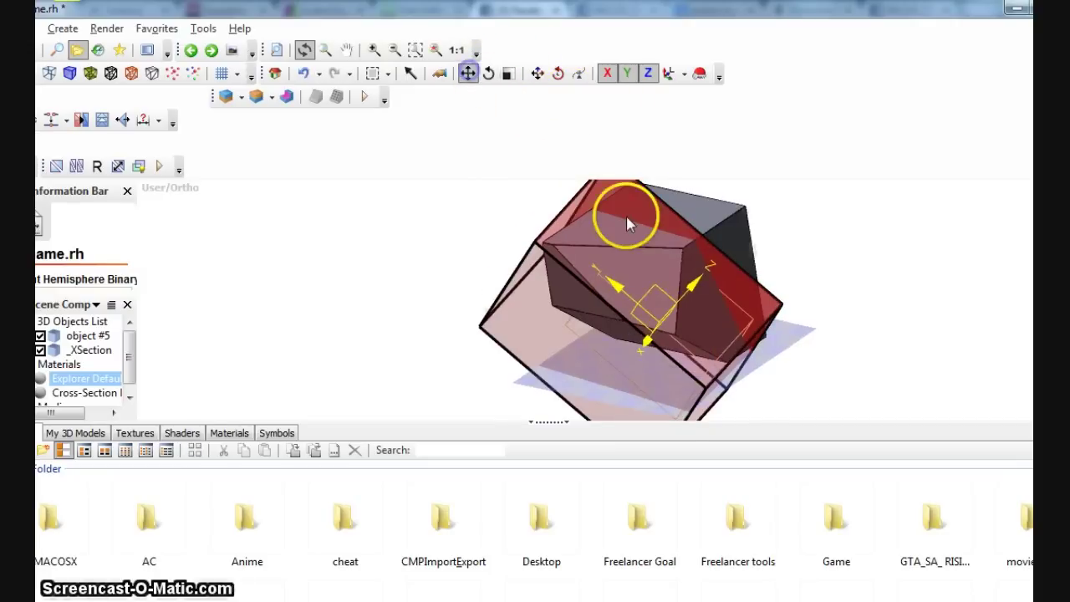
drag(795, 301, 1003, 172)
click(286, 97)
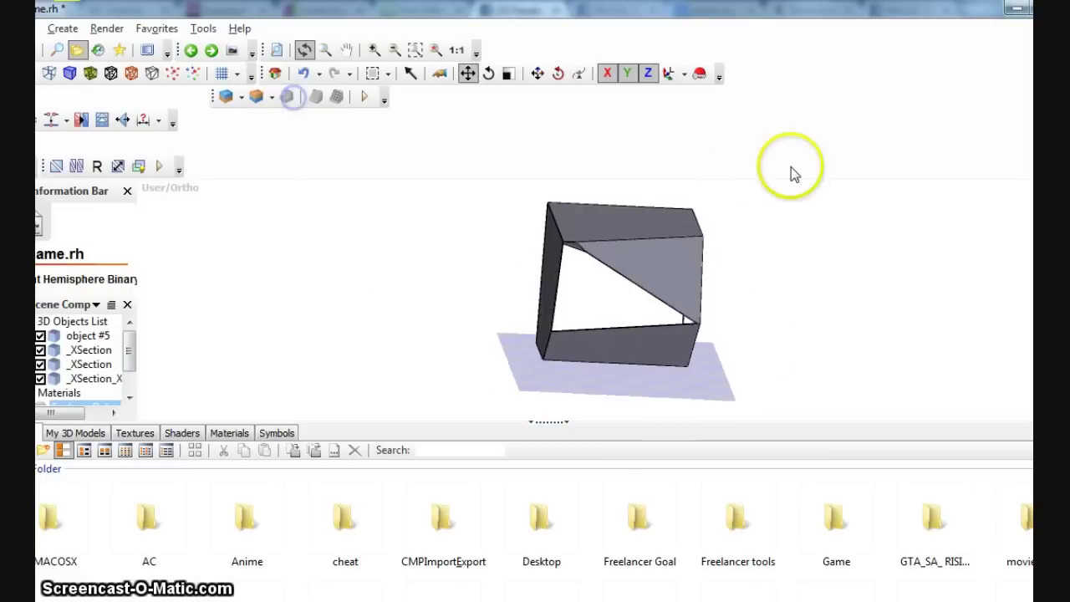
Undo the last cut and merge the box with its existing section face using Collapse Hierarchy.
drag(791, 172, 867, 310)
click(576, 289)
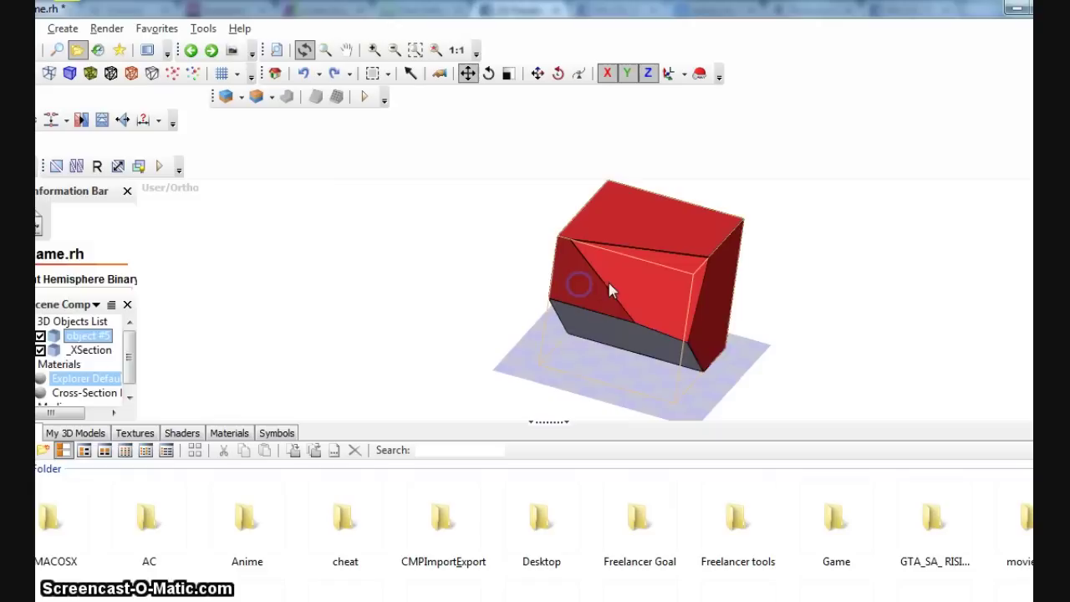
right_click(606, 331)
mouse_move(719, 281)
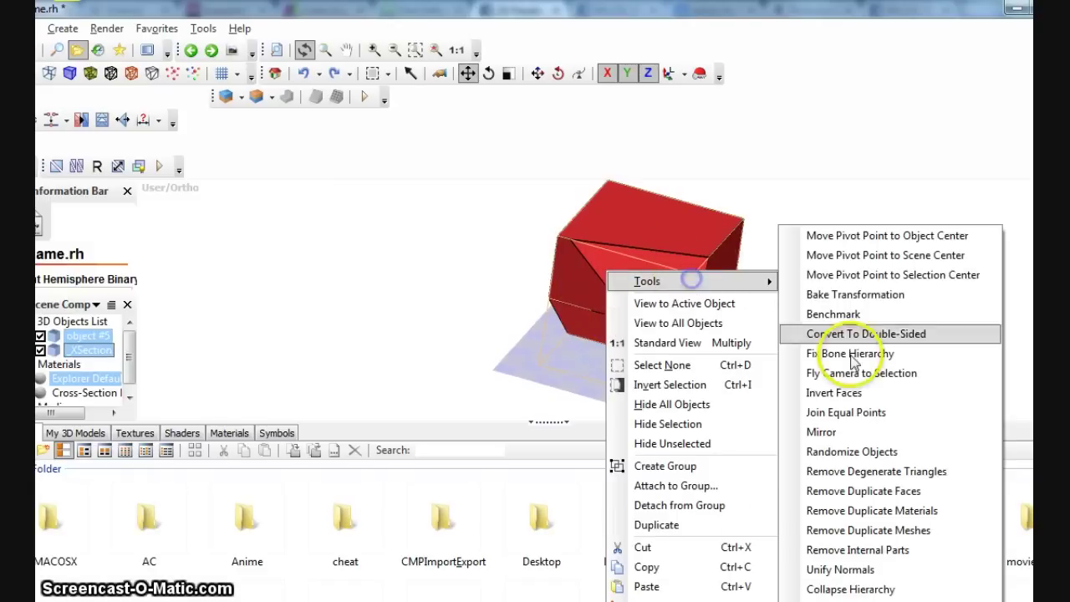
click(865, 589)
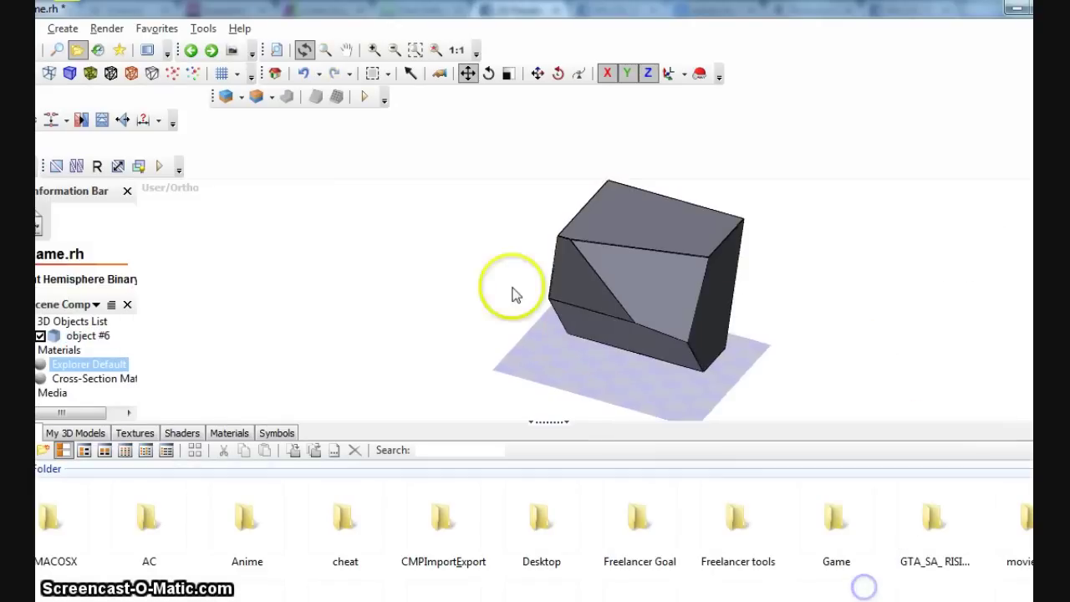
Cut the merged box along the same tilted cross-section and give the new red face the Explorer Default material.
click(260, 97)
click(286, 99)
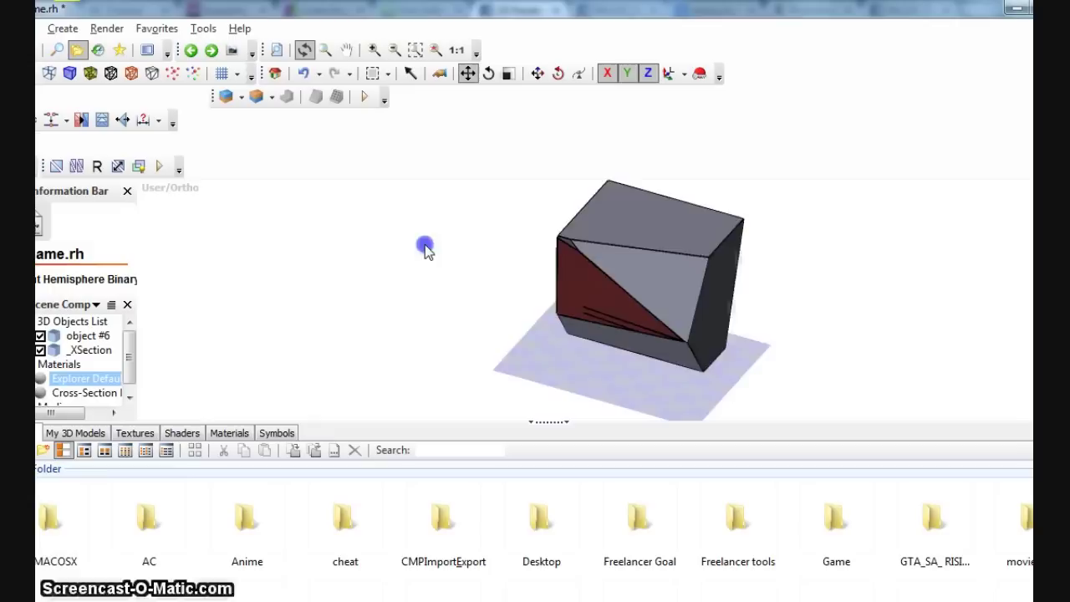
drag(425, 244, 431, 277)
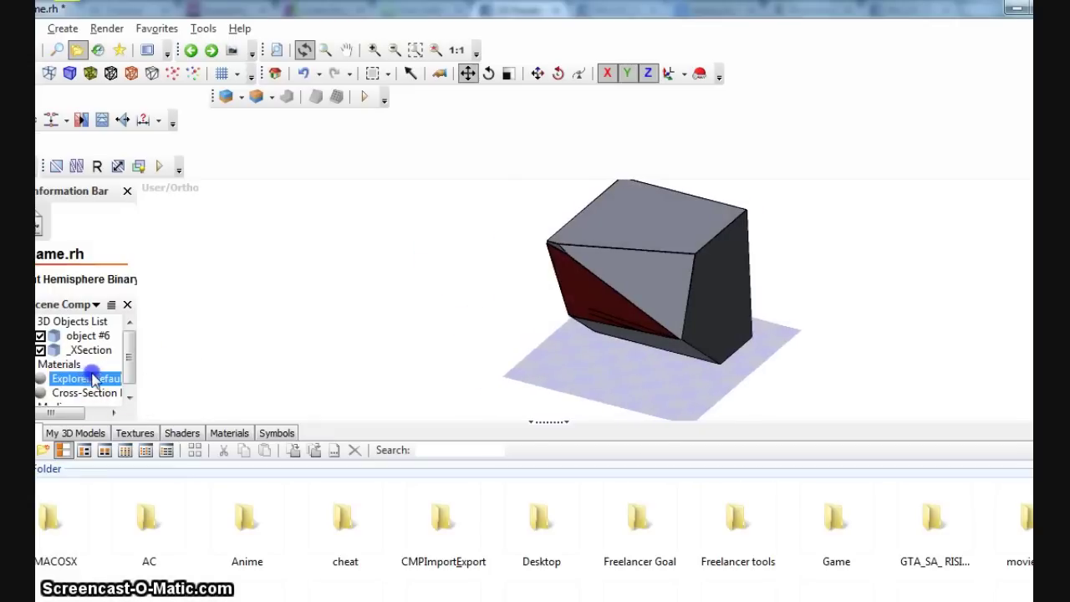
drag(562, 303, 766, 173)
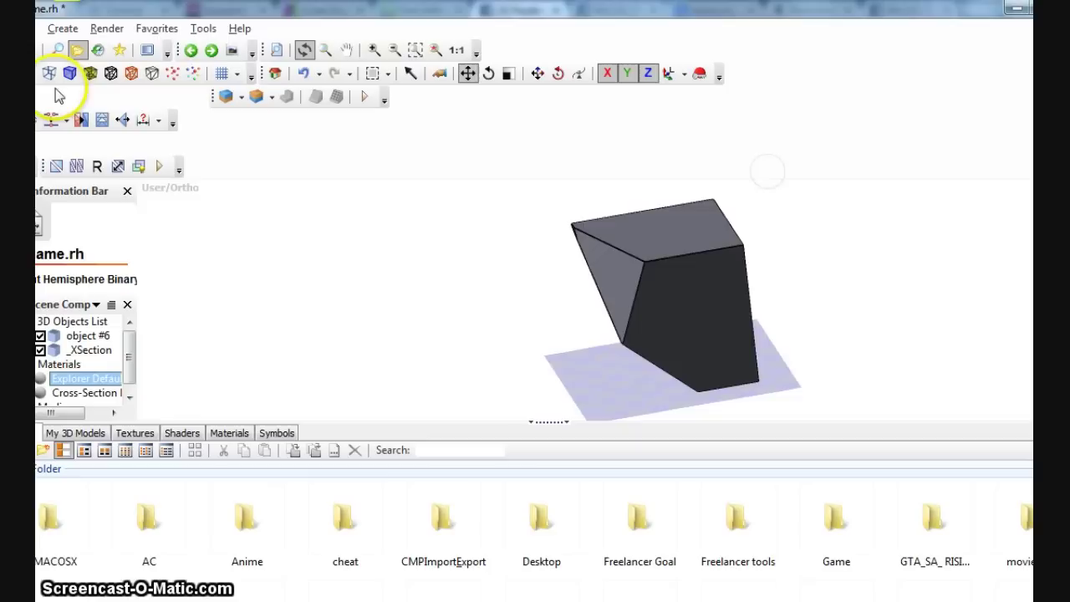
drag(321, 248, 301, 323)
drag(669, 383, 808, 333)
drag(565, 341, 506, 336)
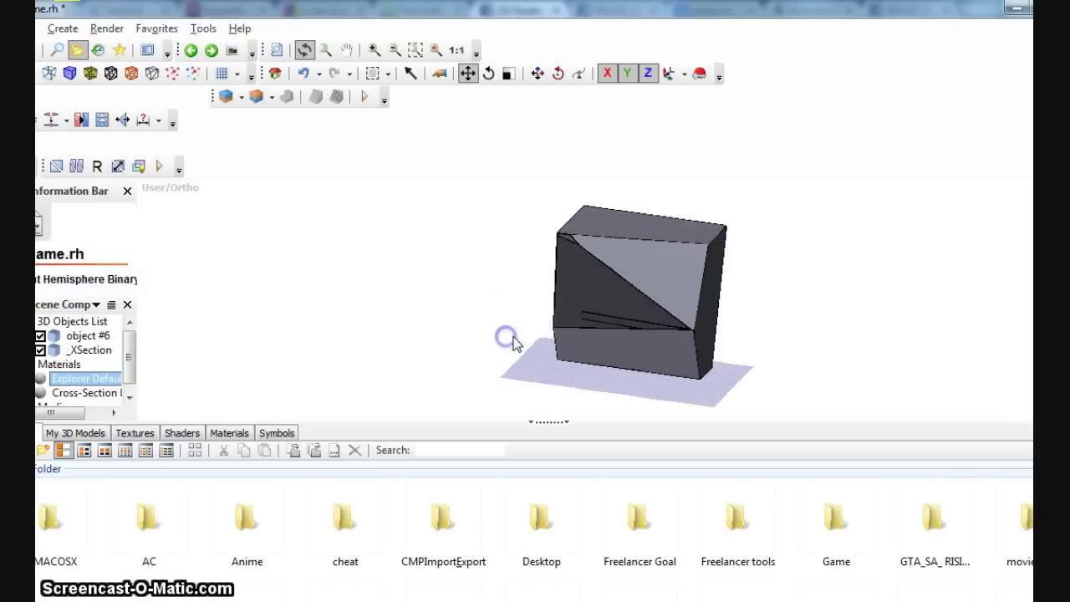
Try to reduce the object and its section face with Reduce Model, removing 39% and keeping 61%.
click(846, 268)
drag(891, 287, 743, 291)
click(81, 119)
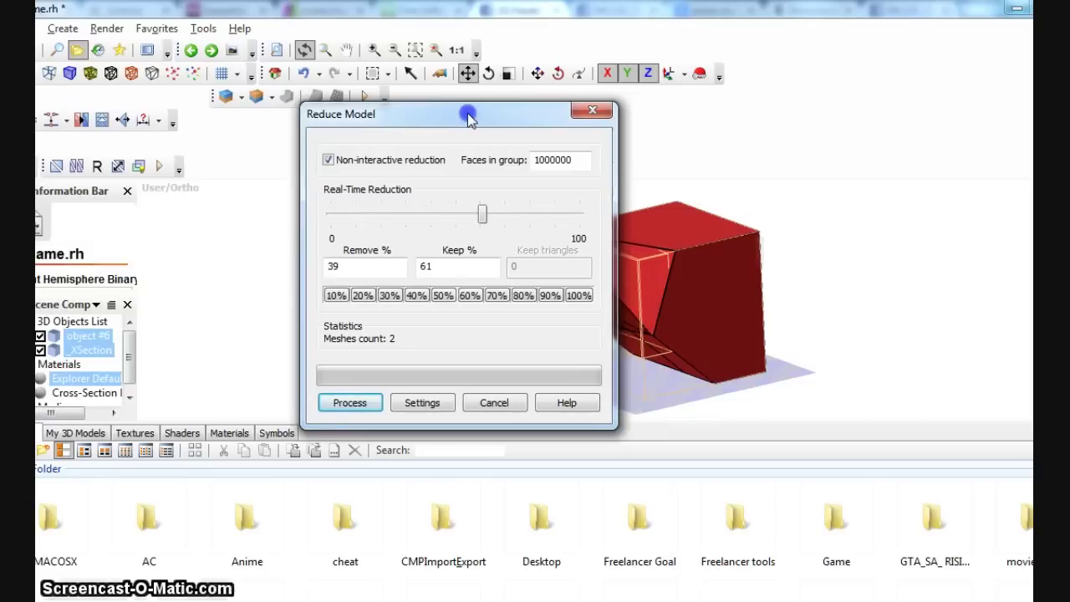
drag(468, 116, 465, 116)
click(359, 405)
click(360, 403)
drag(458, 351, 411, 299)
click(410, 300)
drag(879, 237, 801, 265)
Select the main object, set its cross-section to Left half, and cut it vertically through the middle.
click(685, 306)
drag(834, 229, 870, 230)
drag(741, 303, 750, 276)
click(244, 95)
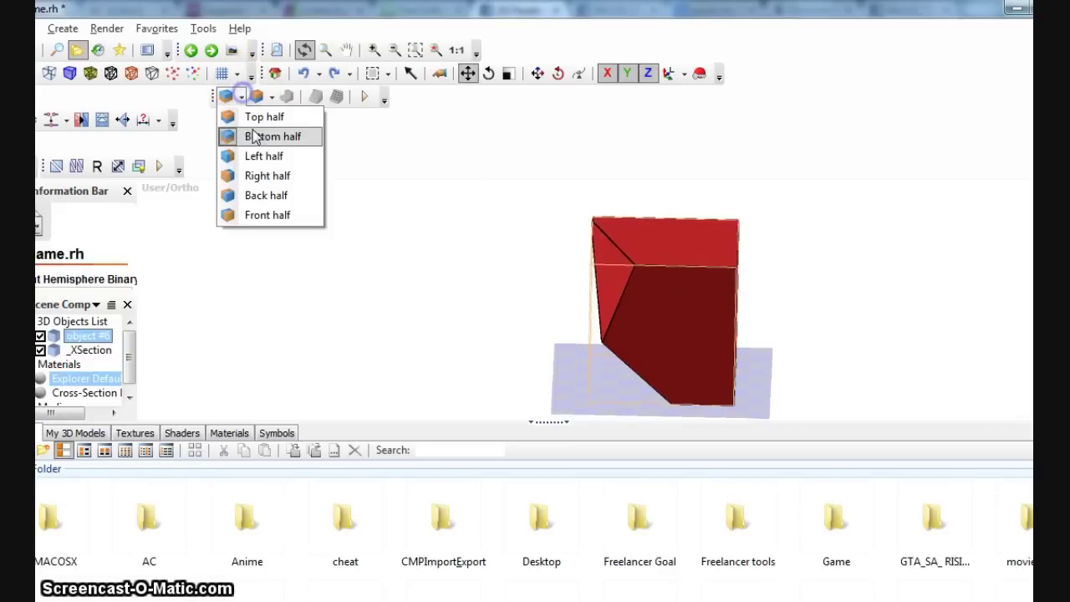
click(268, 175)
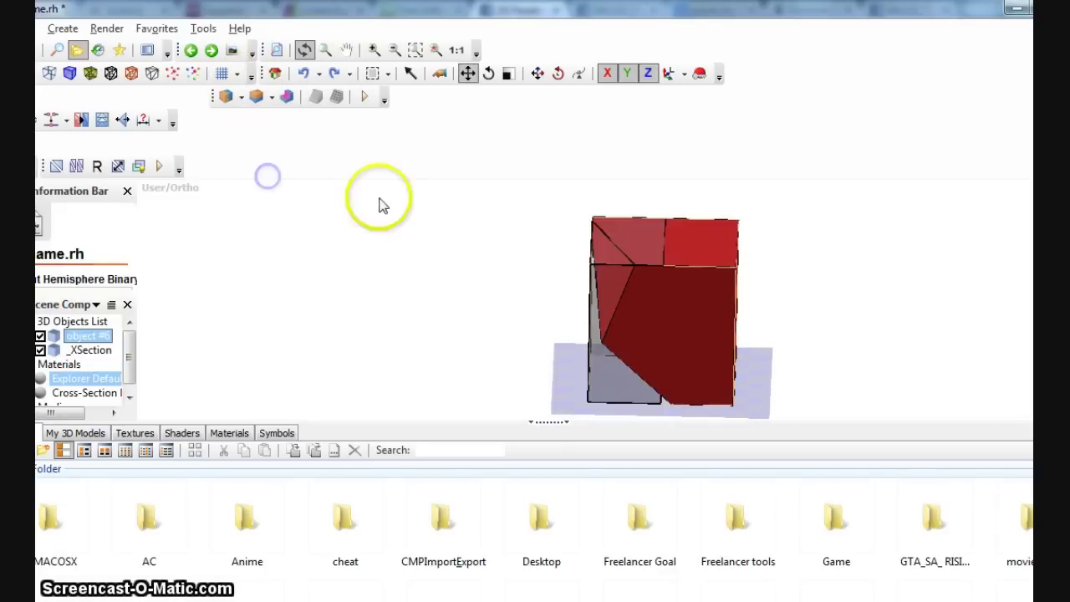
click(242, 97)
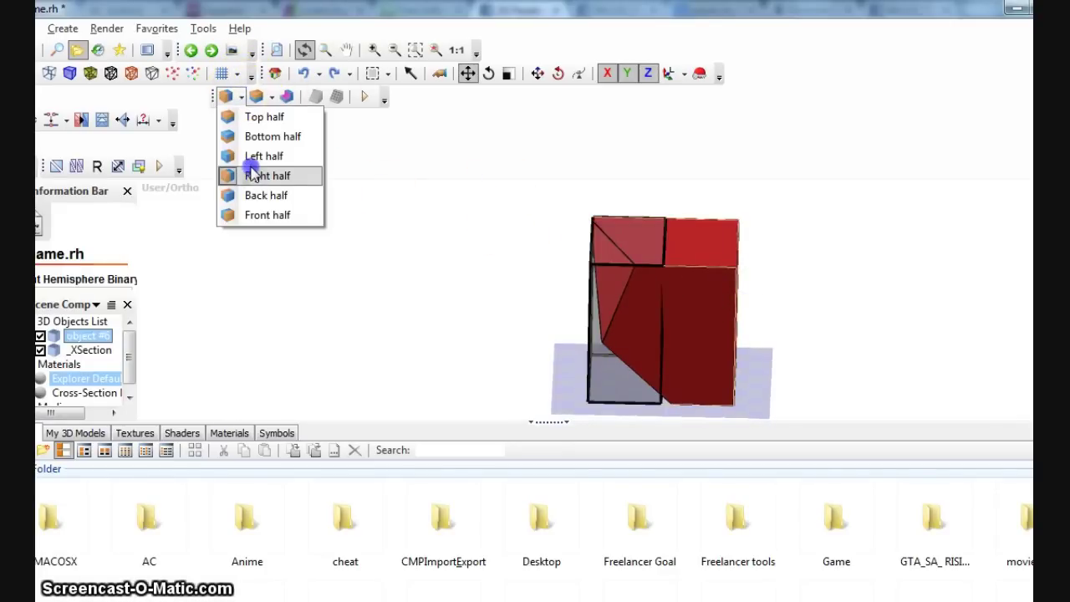
click(267, 175)
click(701, 238)
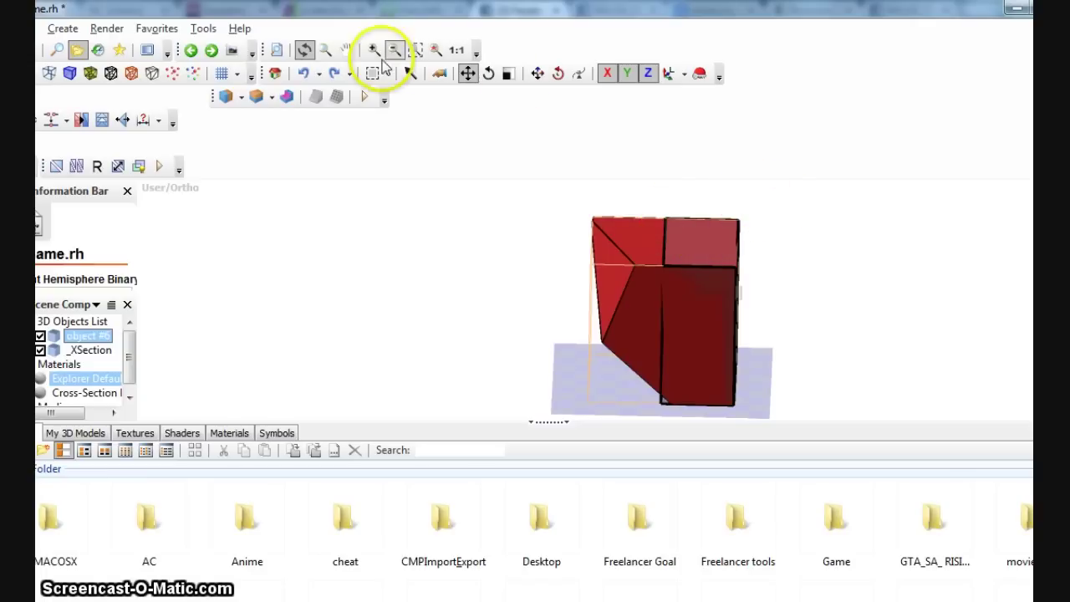
click(290, 97)
Select the halved object together with one of its section faces and merge them using Collapse Hierarchy.
drag(617, 269, 588, 295)
click(586, 296)
ctrl+click(641, 259)
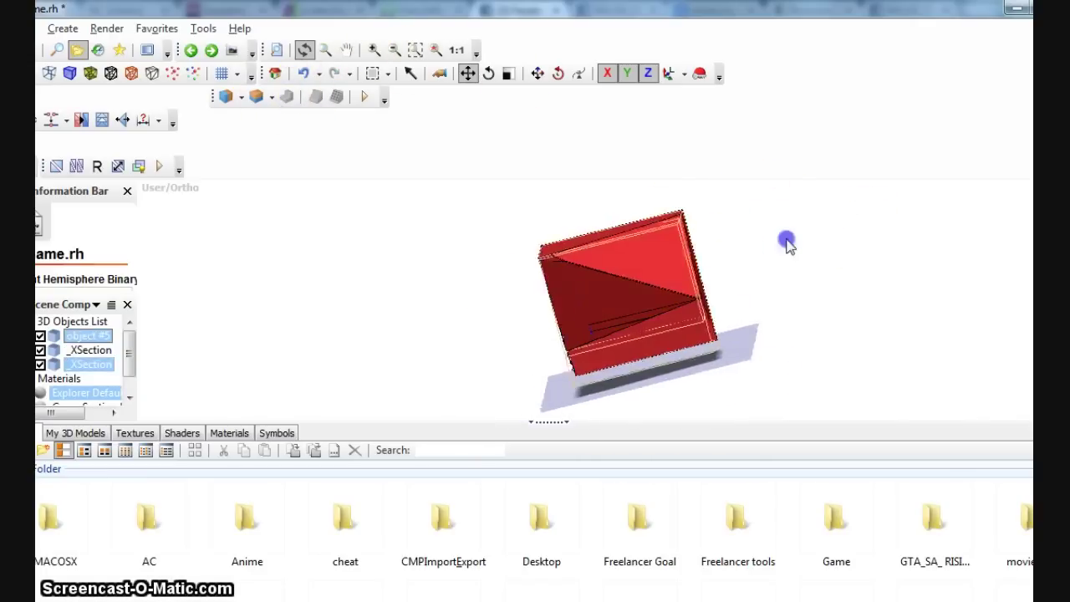
drag(787, 241, 619, 286)
right_click(656, 281)
mouse_move(673, 261)
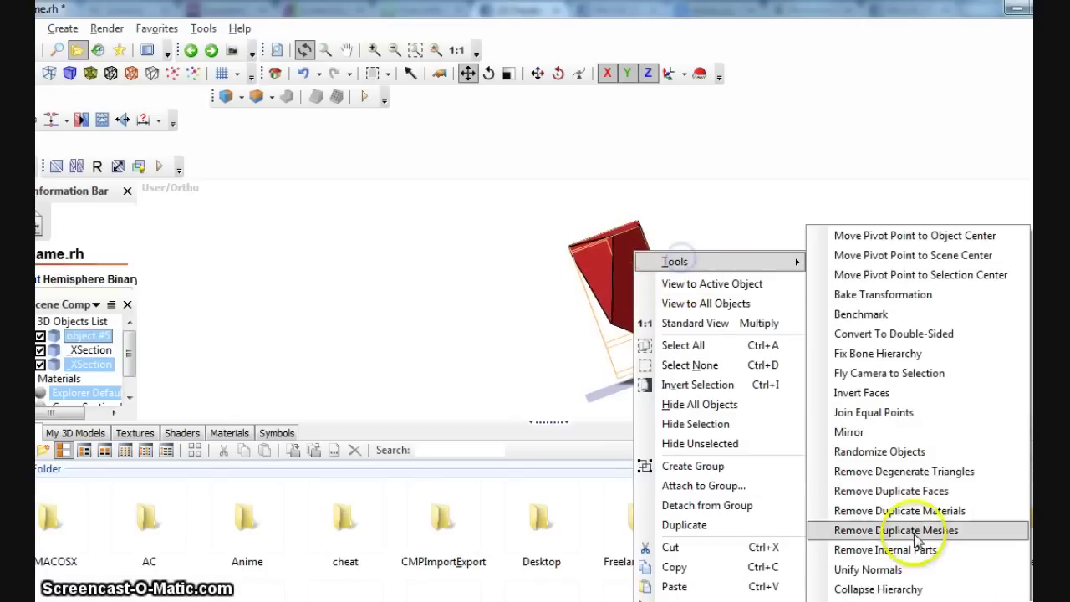
click(917, 590)
Merge the remaining section face into the halved object with Collapse Hierarchy and check the single resulting shape.
drag(681, 298, 592, 264)
click(592, 264)
right_click(611, 256)
mouse_move(693, 264)
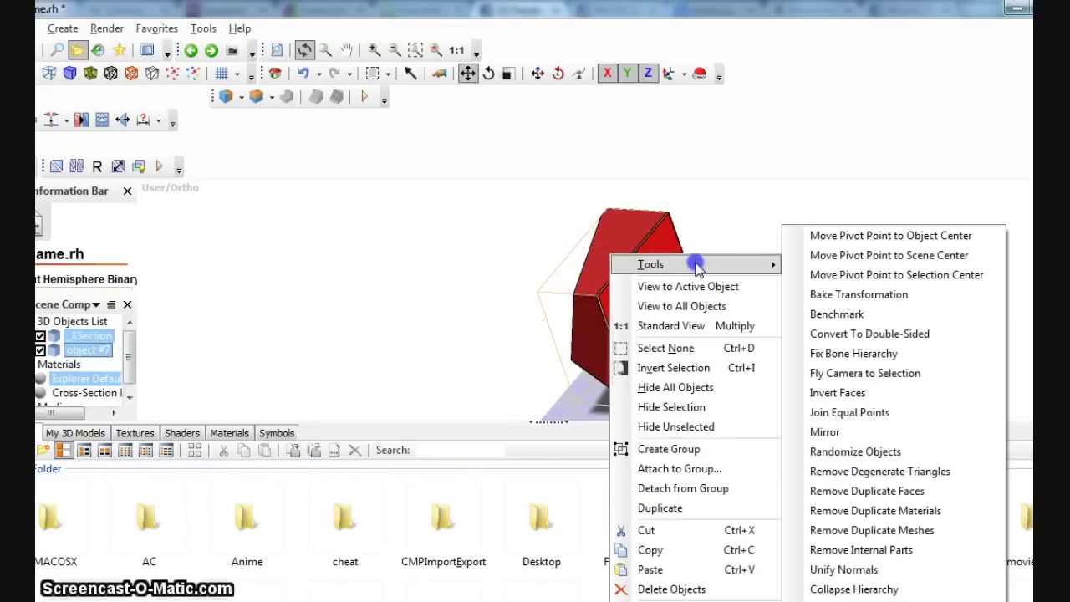
click(910, 589)
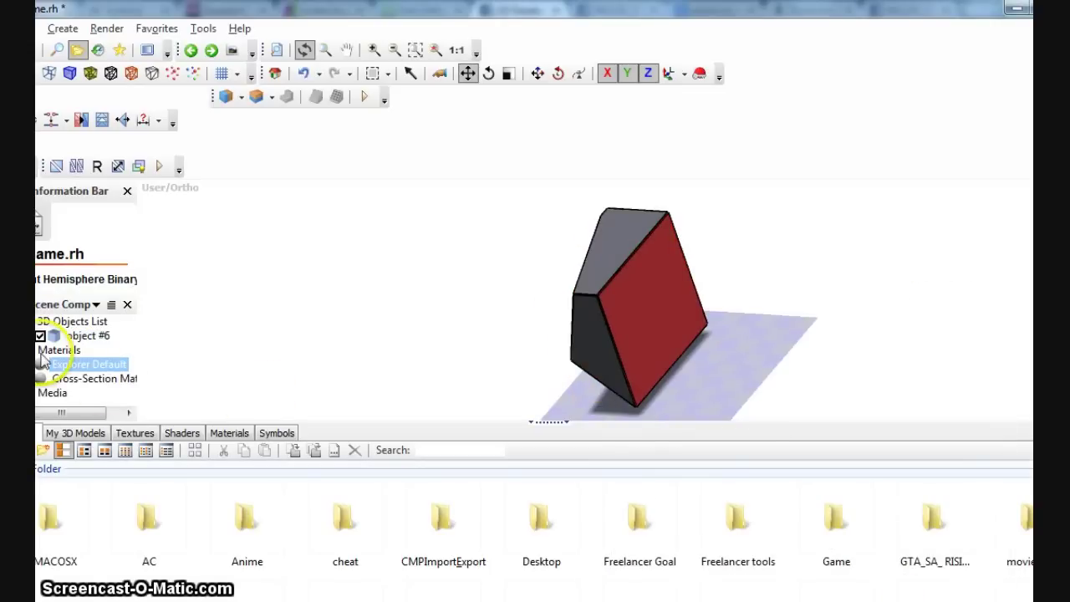
drag(722, 273, 561, 270)
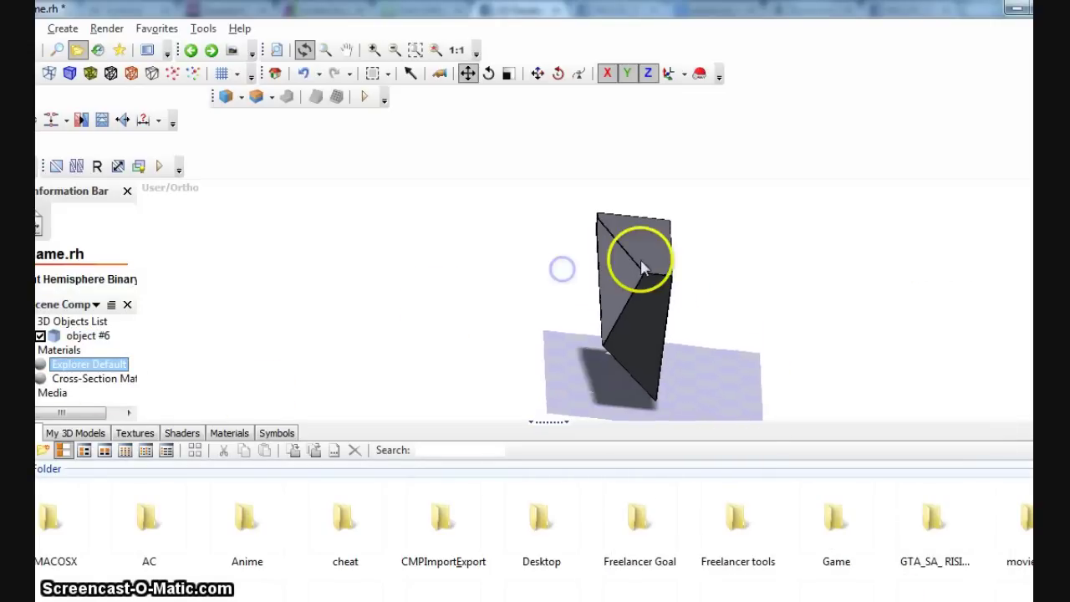
Select the object, move its pivot point to the object center, and try scaling it.
drag(750, 267, 945, 276)
click(697, 290)
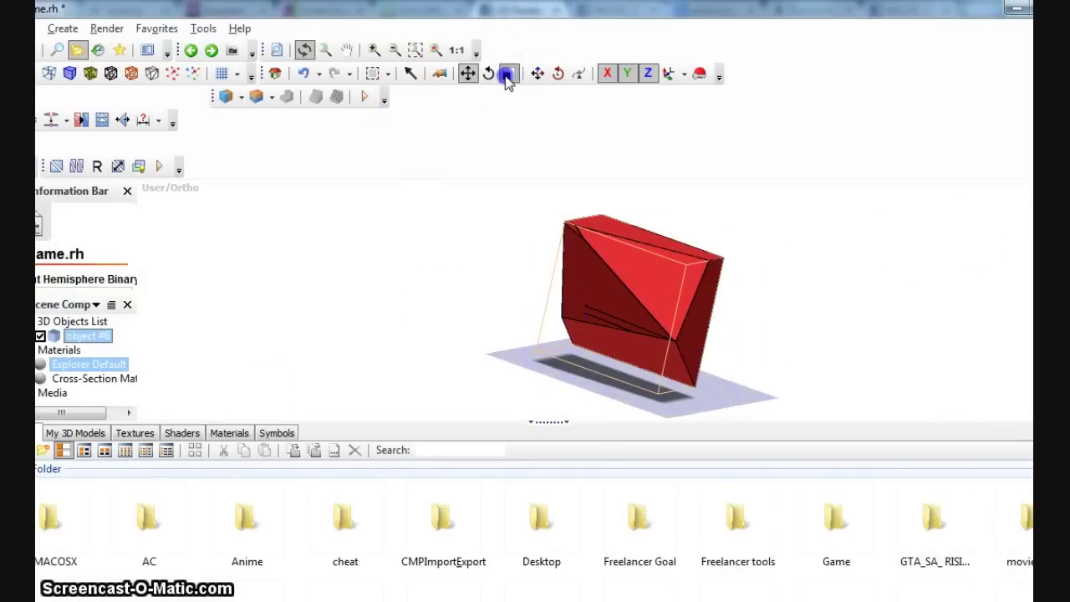
right_click(665, 297)
mouse_move(736, 299)
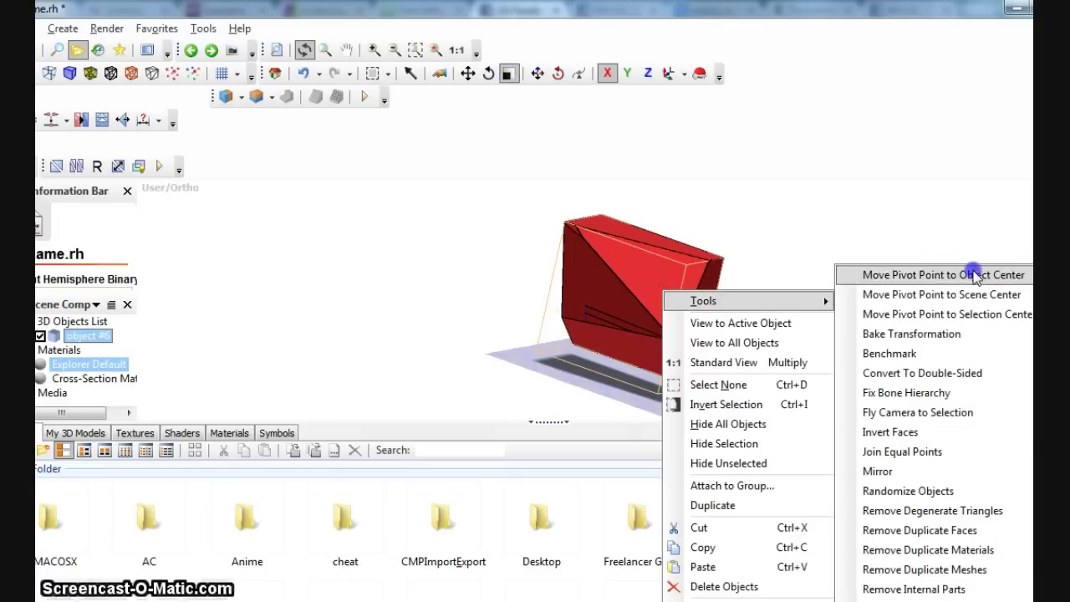
click(920, 273)
drag(658, 270, 625, 320)
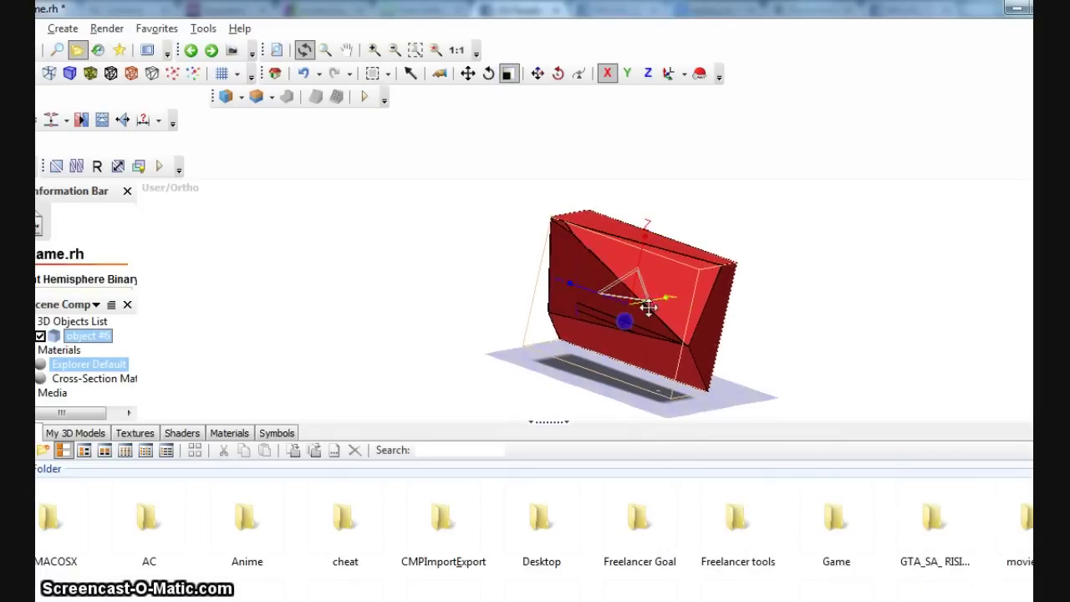
key(ctrl+z)
Rotate the object about the X axis and change the coordinate system used by the transform axes.
click(490, 77)
mouse_move(682, 274)
mouse_down()
mouse_move(693, 306)
mouse_move(686, 256)
mouse_up()
click(684, 73)
click(697, 114)
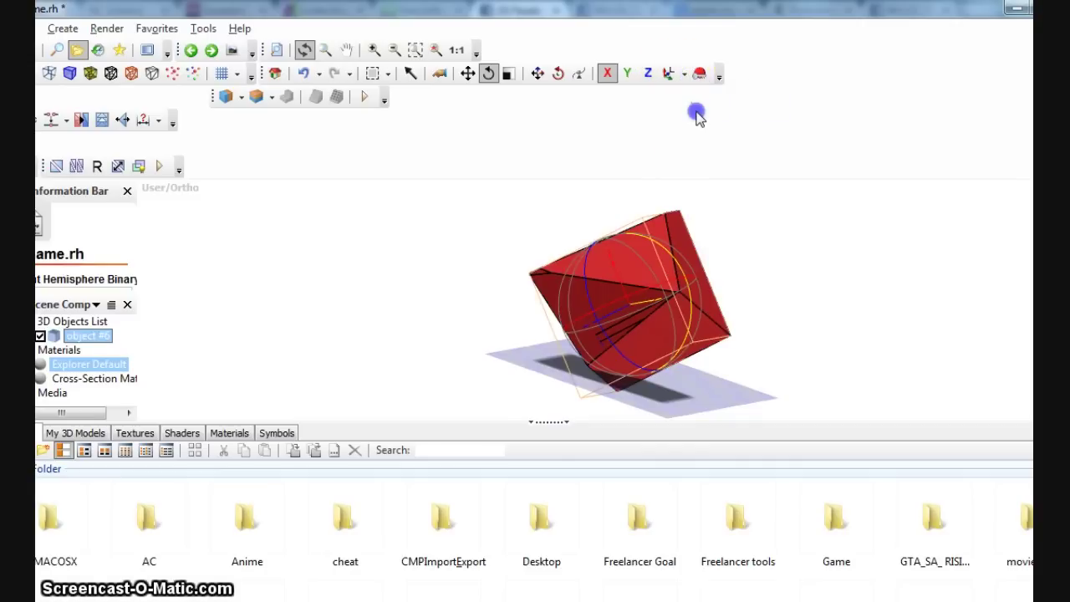
click(684, 73)
click(703, 134)
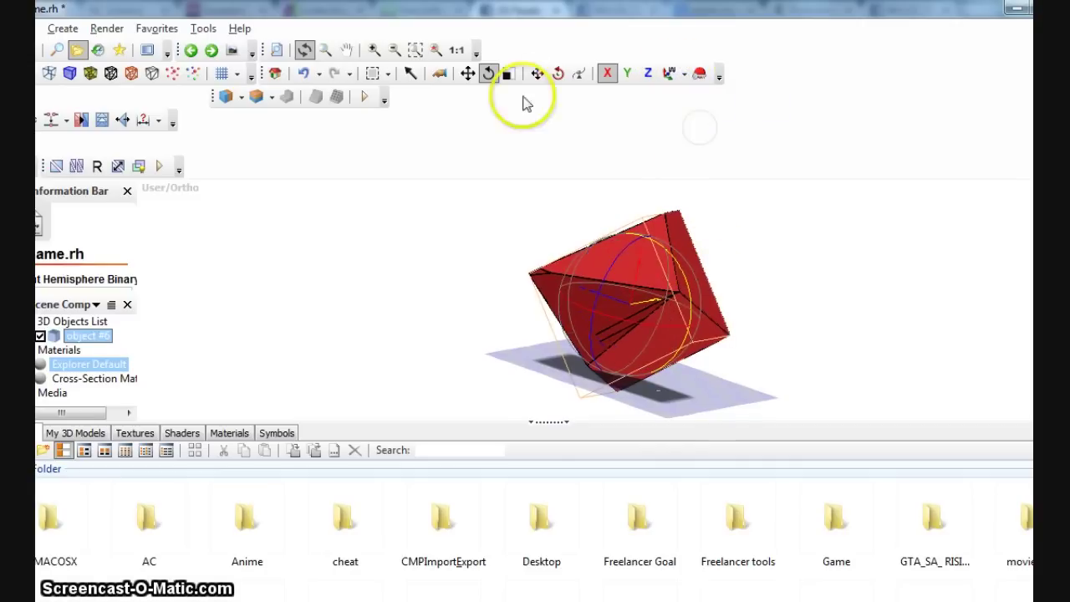
Try scaling the rotated object using the changed coordinate system, and undo the scaling.
click(508, 75)
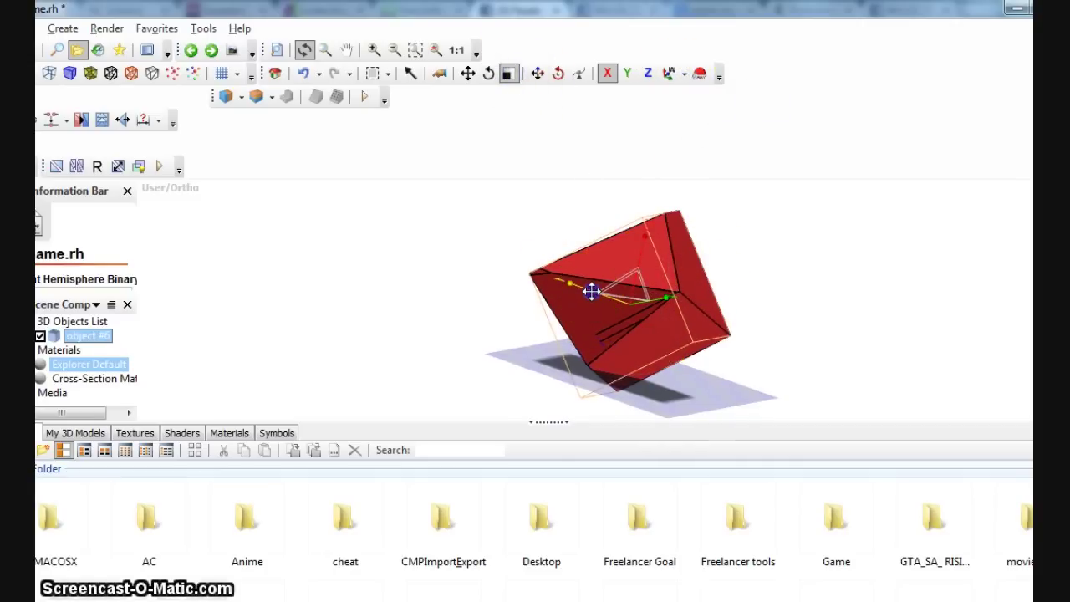
drag(591, 292, 617, 346)
key(ctrl+z)
Rotate the object about 43° around the X axis and try scaling it at that angle.
click(490, 74)
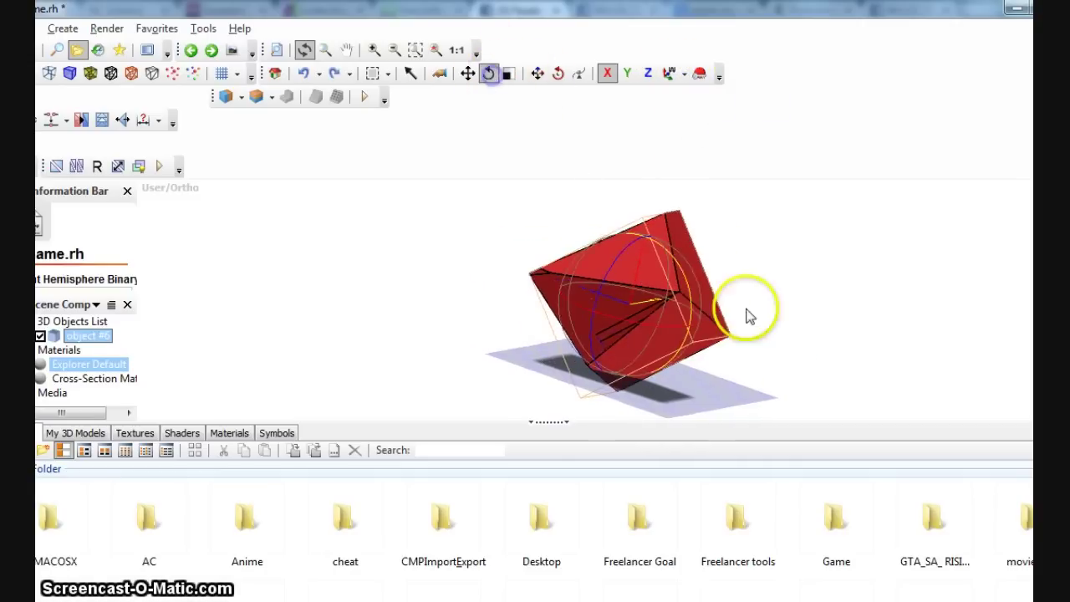
drag(692, 308, 695, 348)
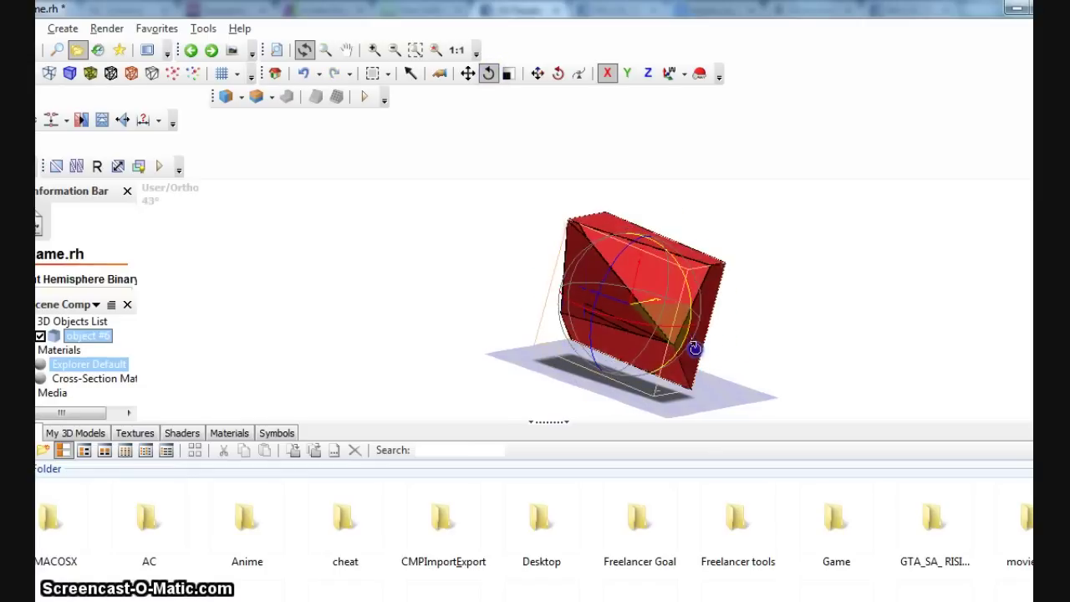
click(507, 75)
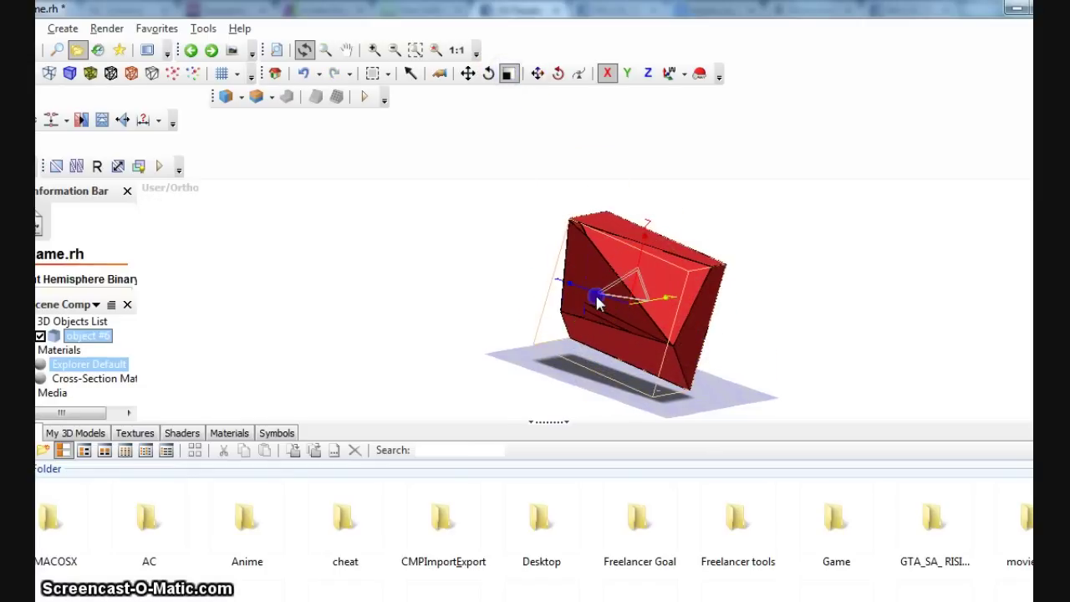
drag(593, 294, 556, 151)
Rotate the object further around the X axis so it tips onto a corner, and try scaling it once more.
click(490, 73)
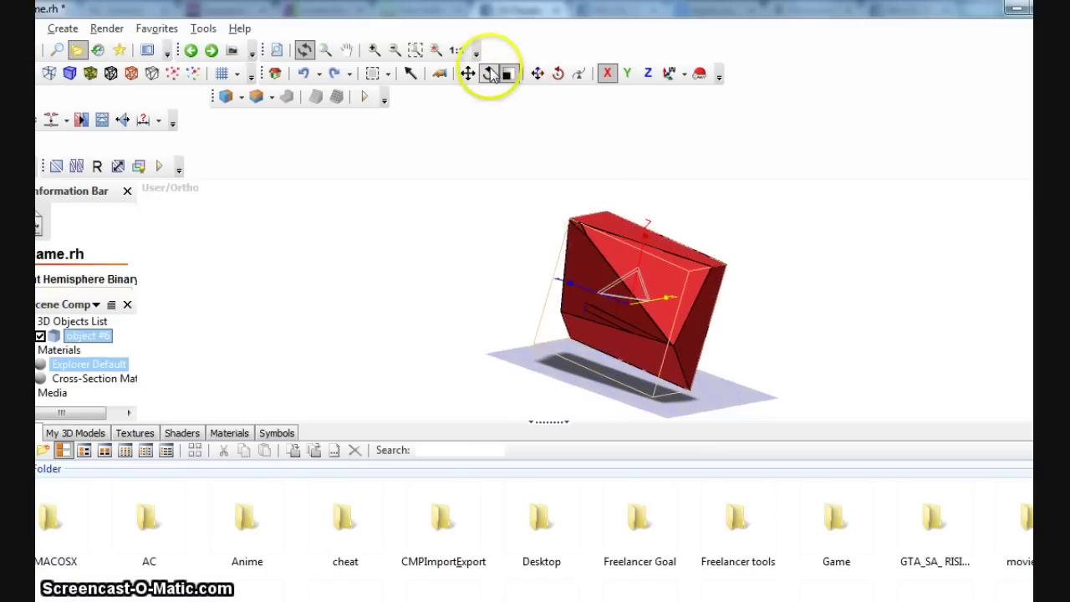
mouse_move(699, 304)
mouse_down()
mouse_move(680, 275)
mouse_move(699, 311)
mouse_up()
click(507, 75)
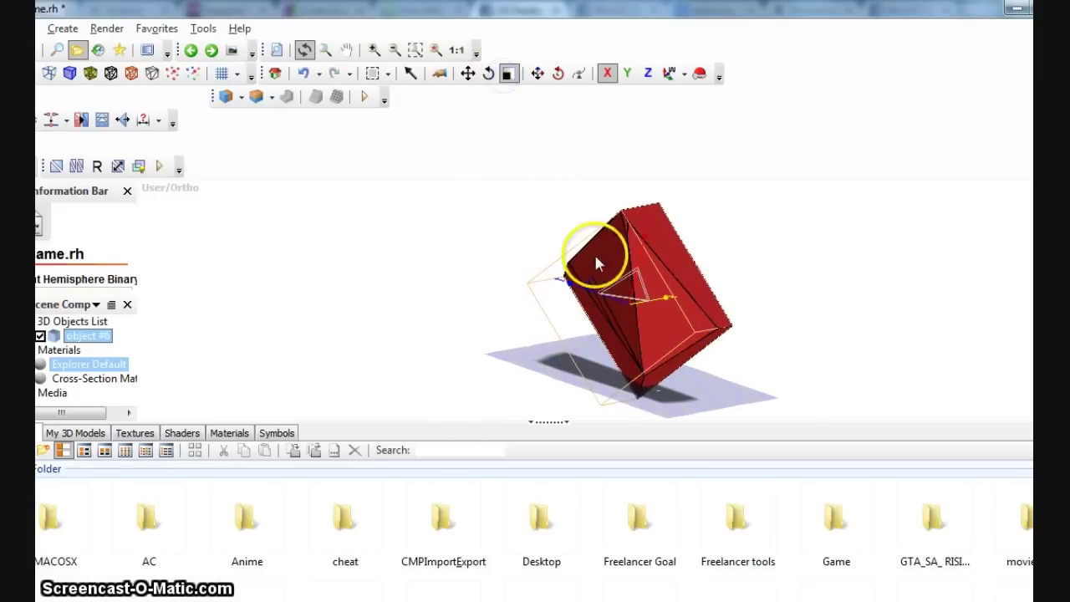
mouse_move(589, 291)
mouse_down()
mouse_move(595, 342)
mouse_move(575, 296)
mouse_up()
Deselect the object, add a cross-section covering its lower half, and lower the section box to the bottom corner.
drag(828, 250, 877, 216)
click(759, 235)
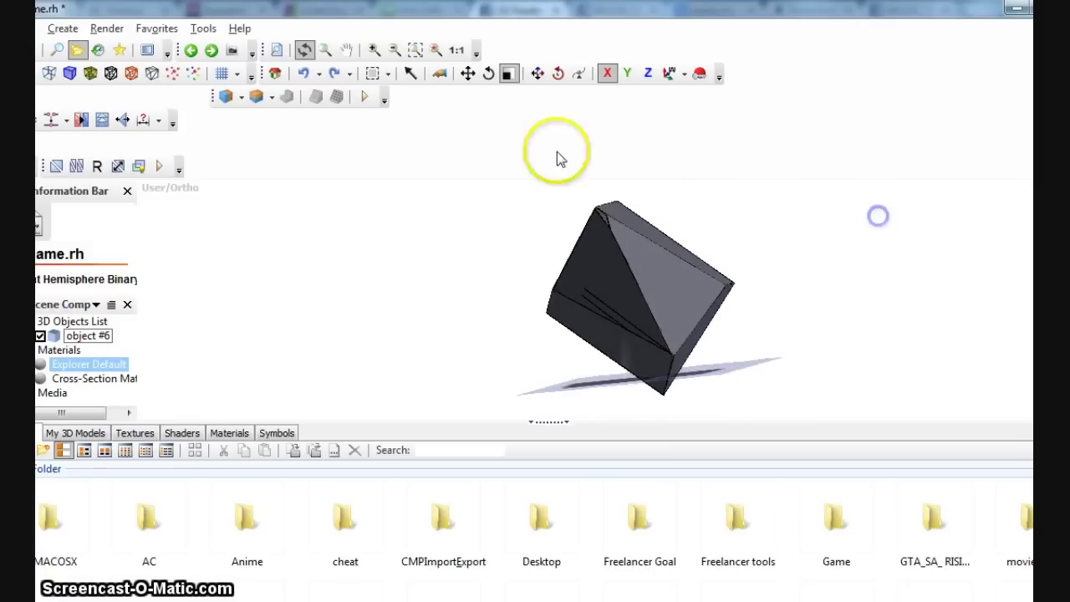
click(230, 98)
click(264, 136)
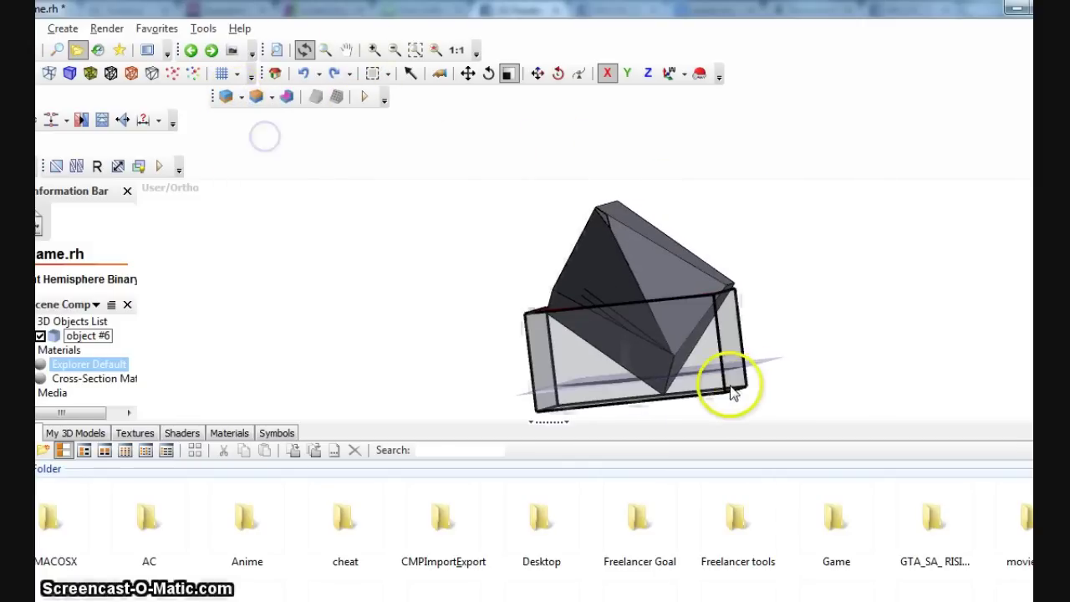
click(732, 393)
click(556, 75)
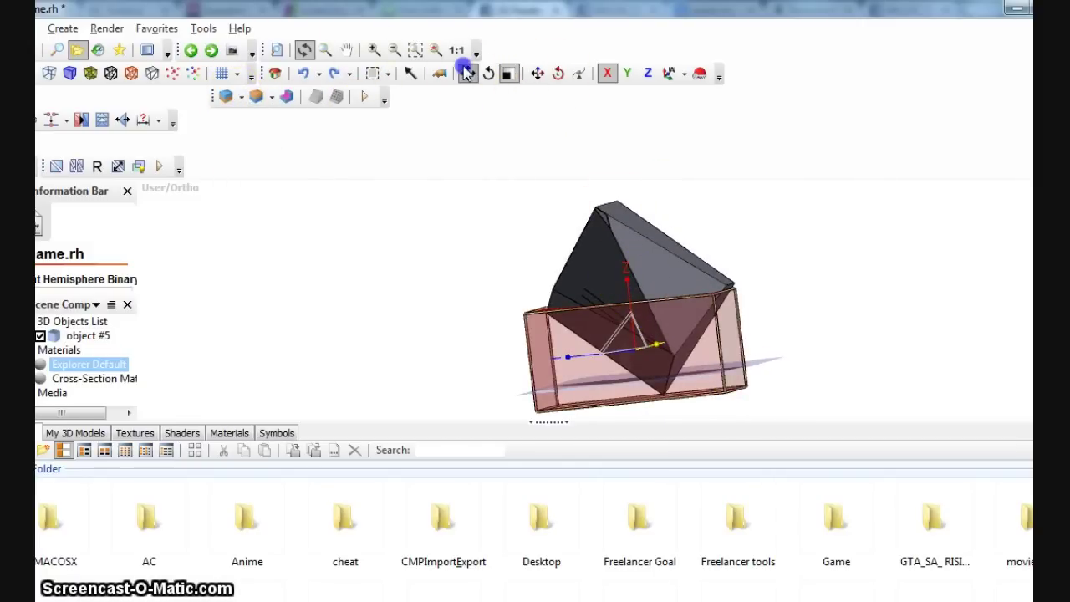
click(467, 74)
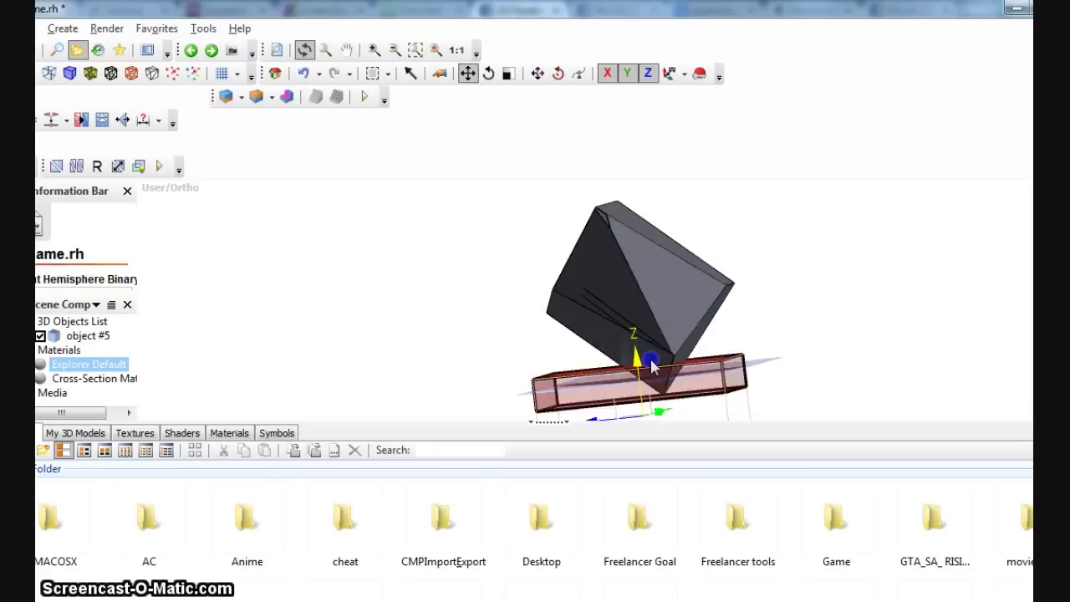
click(650, 363)
Fine-tune the section box height at the object's bottom corner and cut that corner off.
click(318, 98)
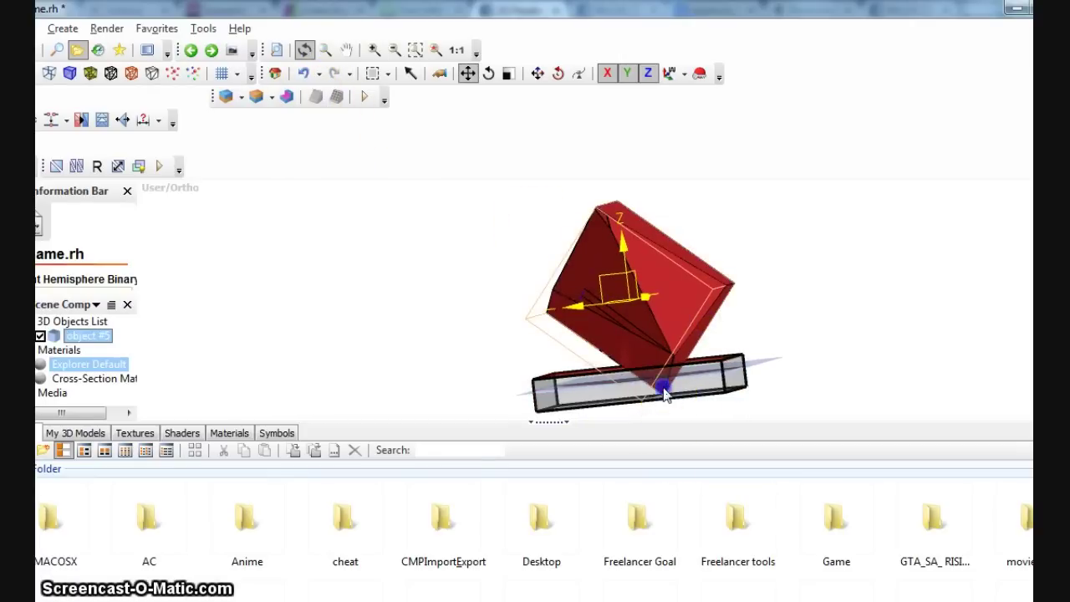
click(640, 326)
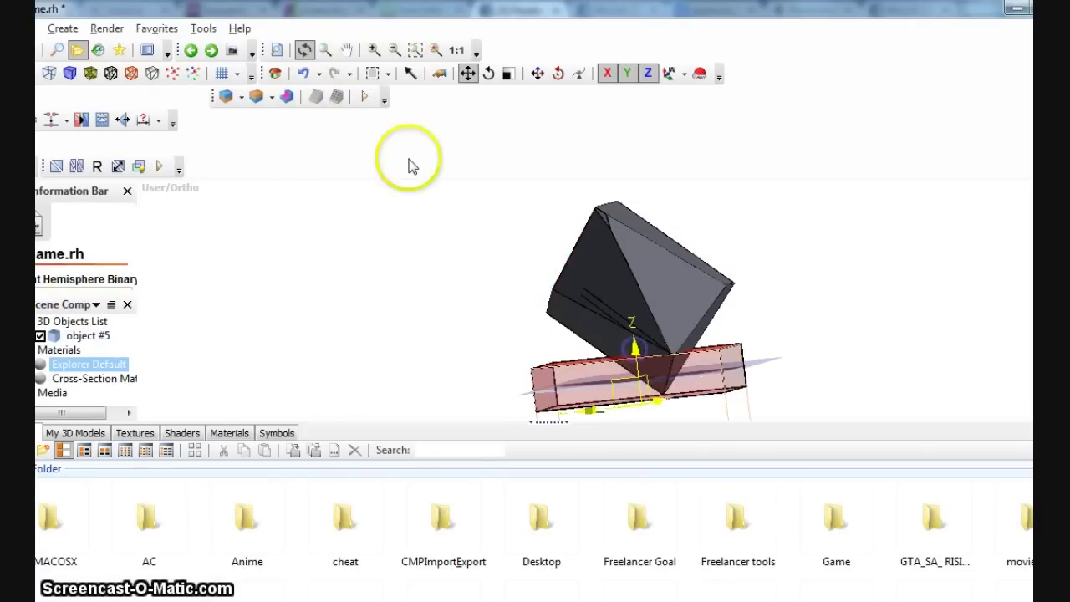
click(289, 98)
Apply the Explorer Default material to the new section face and merge it into the object with Collapse Hierarchy.
drag(922, 309, 673, 293)
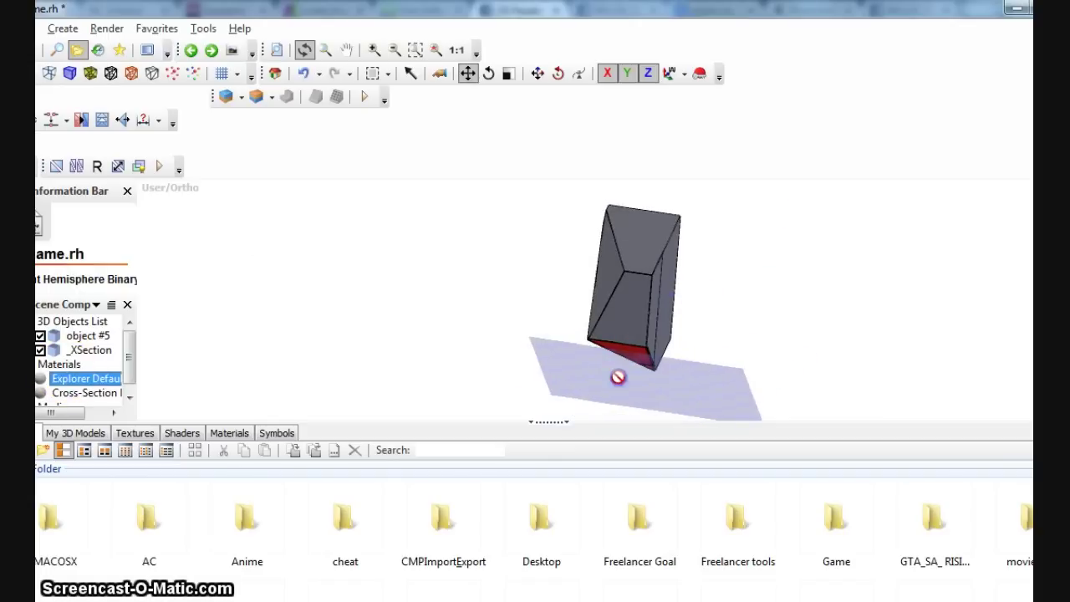
drag(404, 273, 692, 289)
click(682, 306)
click(812, 336)
key(ctrl+a)
right_click(681, 292)
click(716, 281)
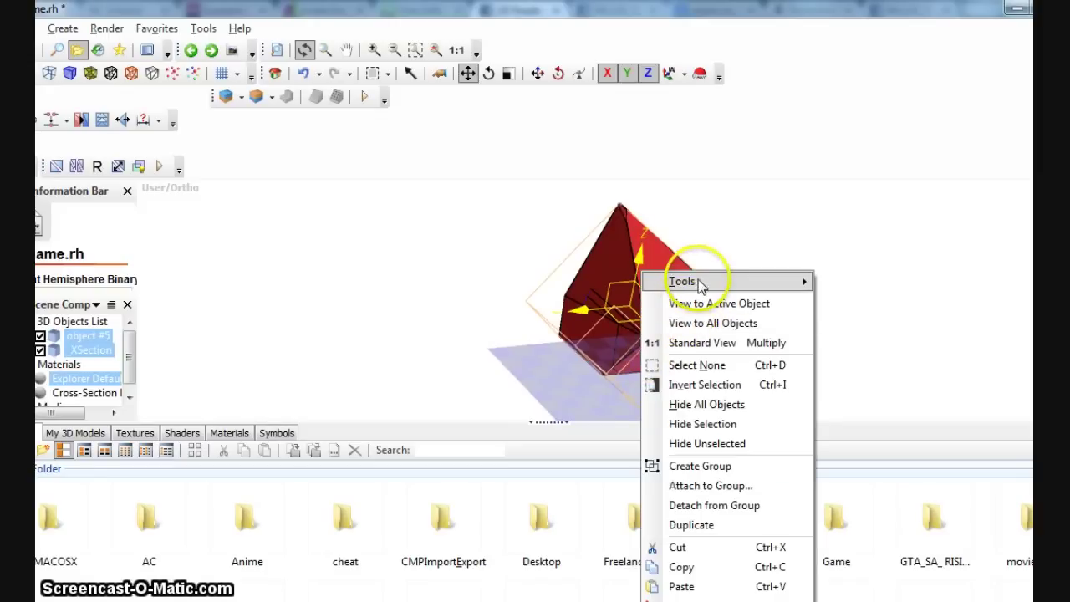
click(908, 587)
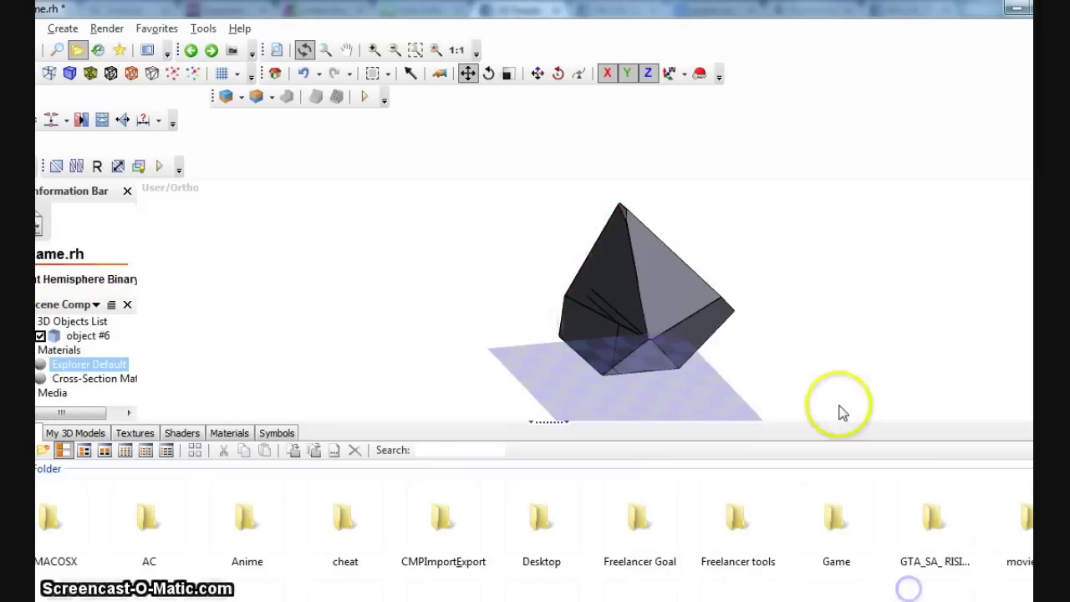
Move the merged object's pivot point to its center and rotate the object so another corner points down.
click(650, 314)
click(490, 73)
right_click(628, 289)
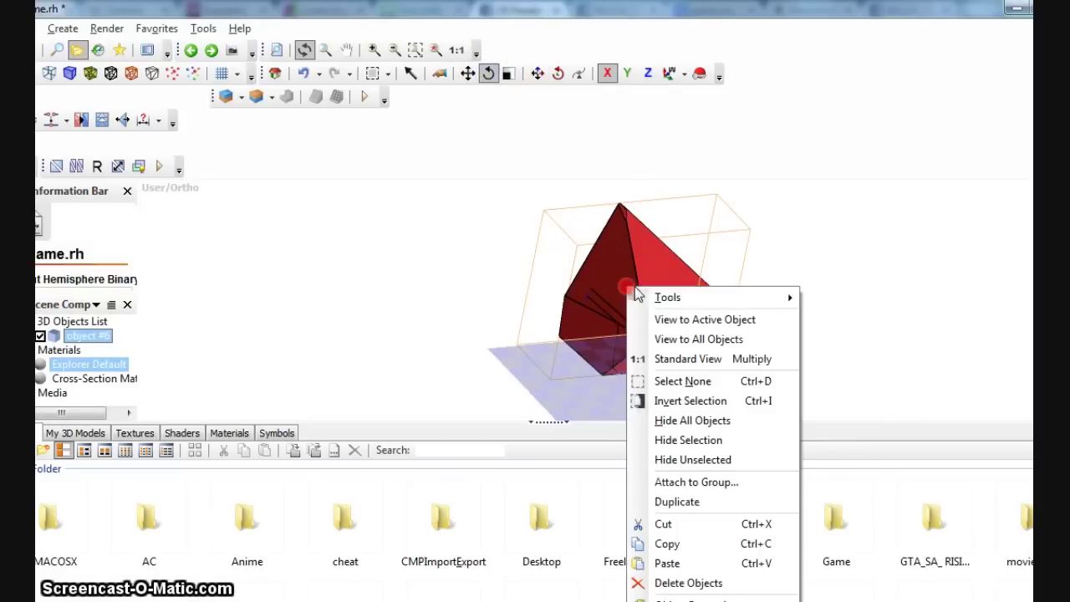
click(674, 297)
click(909, 278)
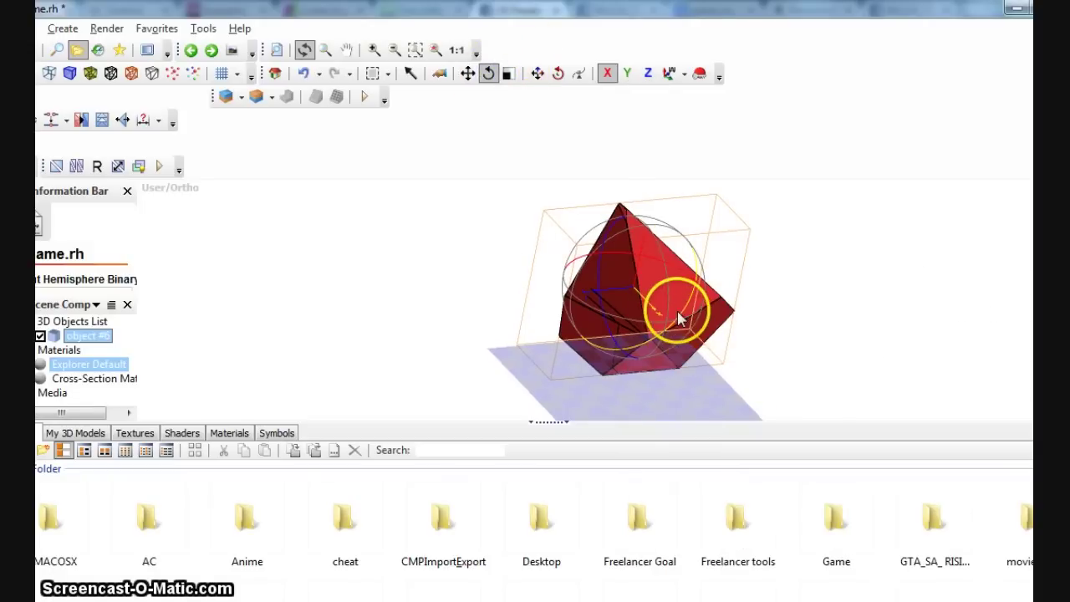
drag(686, 316, 729, 370)
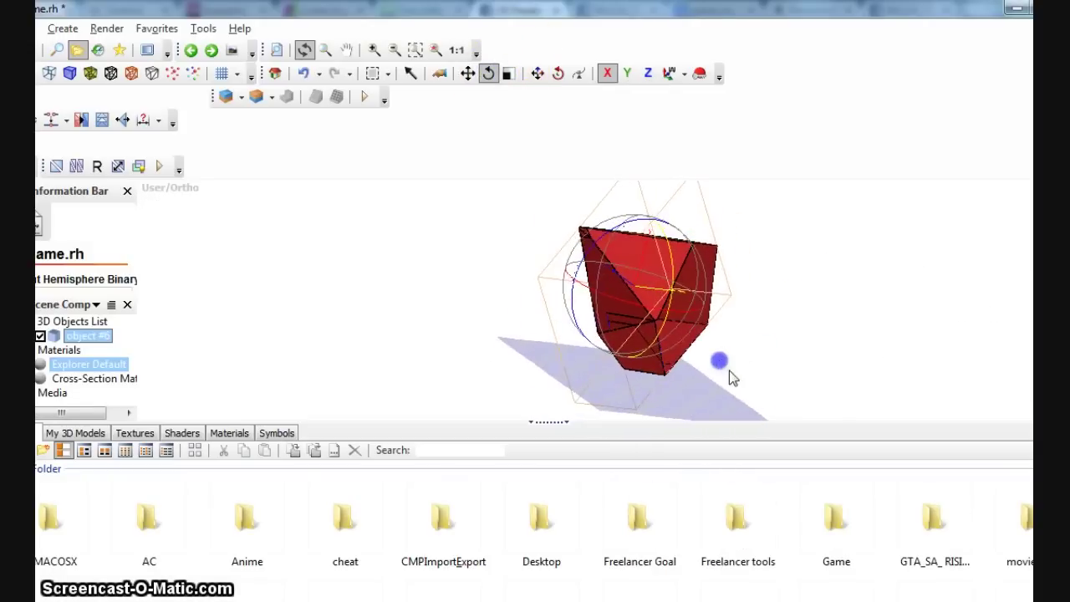
Add a lower-half cross-section, adjust the section box height across the object's lowest part, and cut it off.
click(238, 98)
click(665, 370)
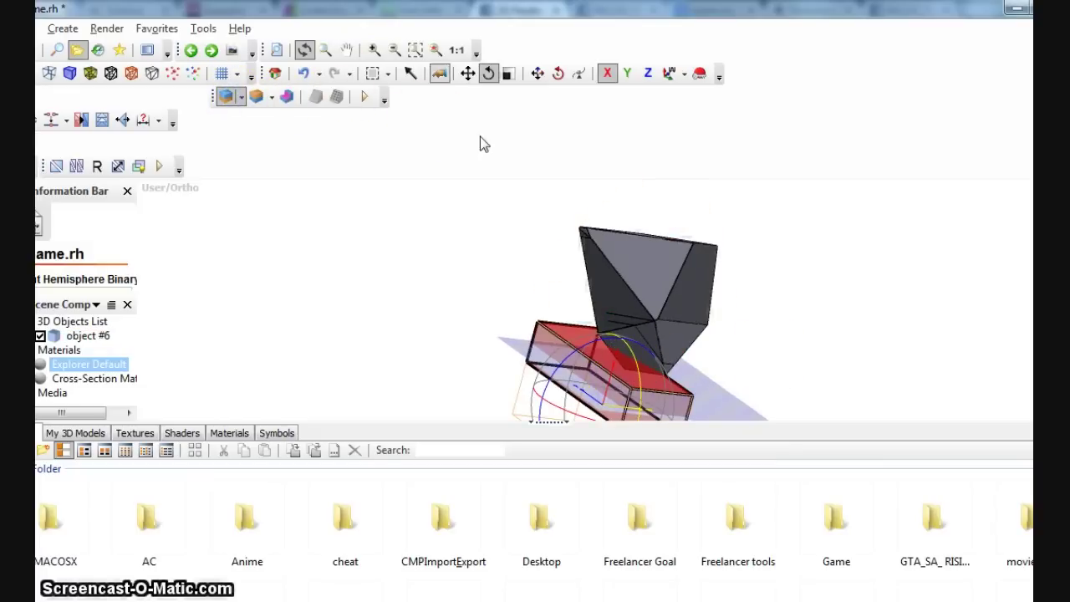
click(473, 72)
drag(618, 361, 618, 351)
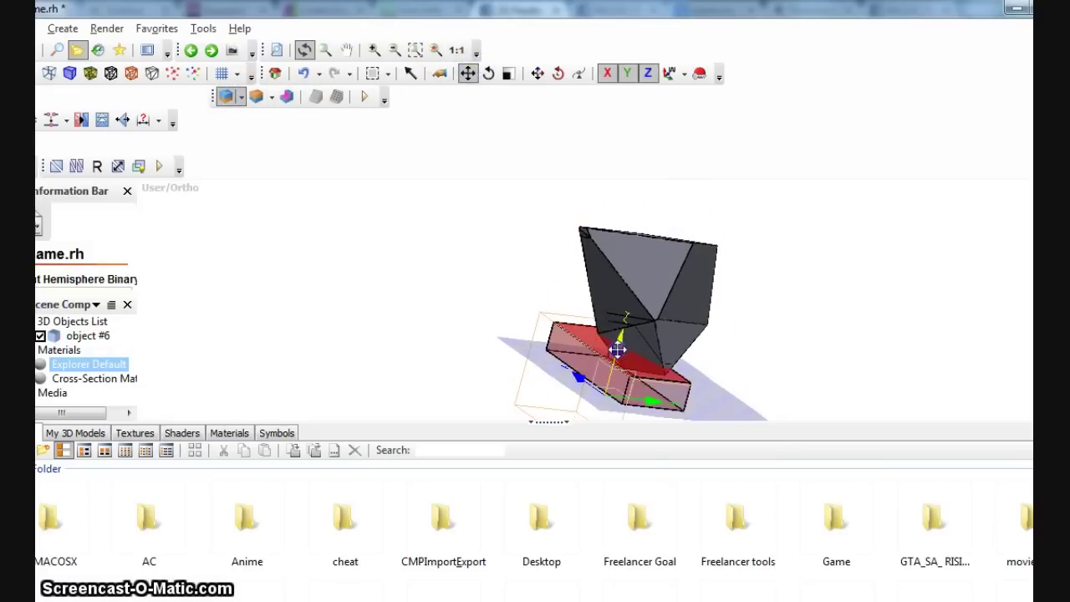
right_drag(836, 280, 928, 301)
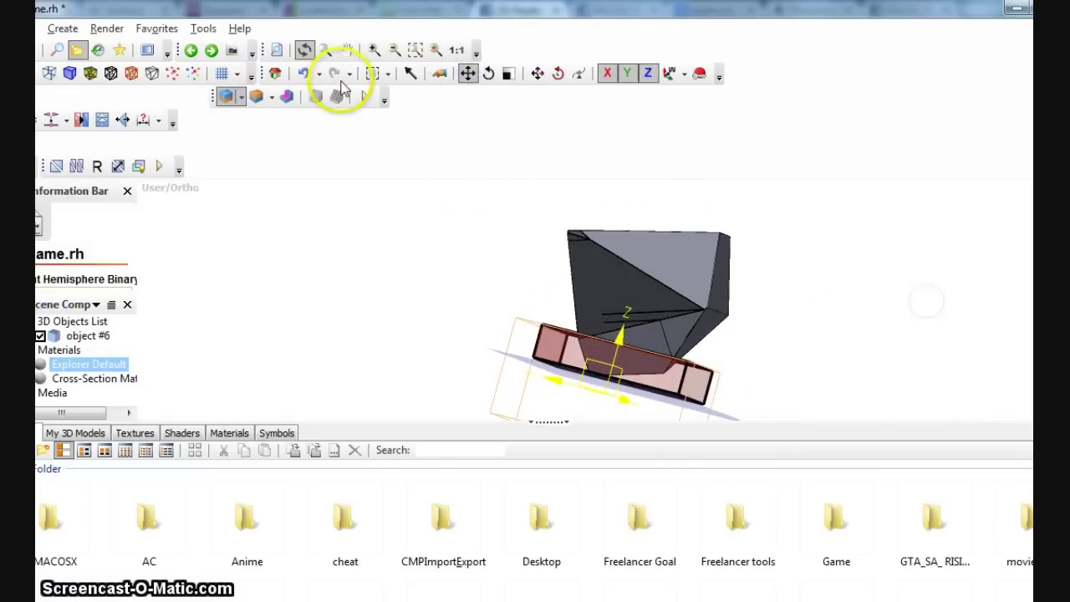
click(289, 99)
Restore the Explorer Default material on the red section face and collapse it together with the object.
drag(725, 300, 837, 267)
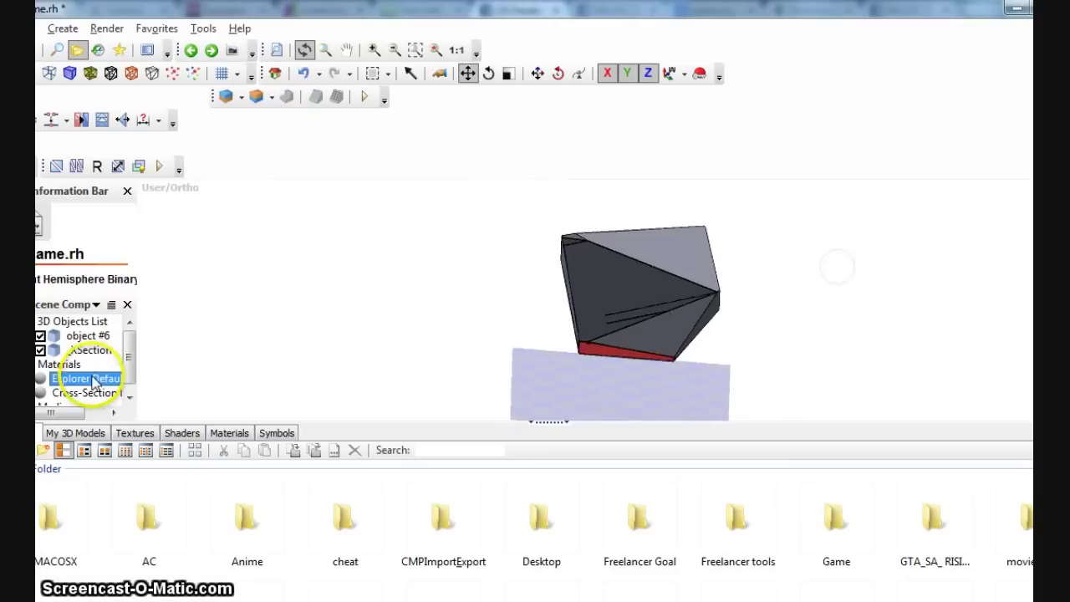
drag(632, 356, 620, 350)
right_drag(840, 293, 894, 287)
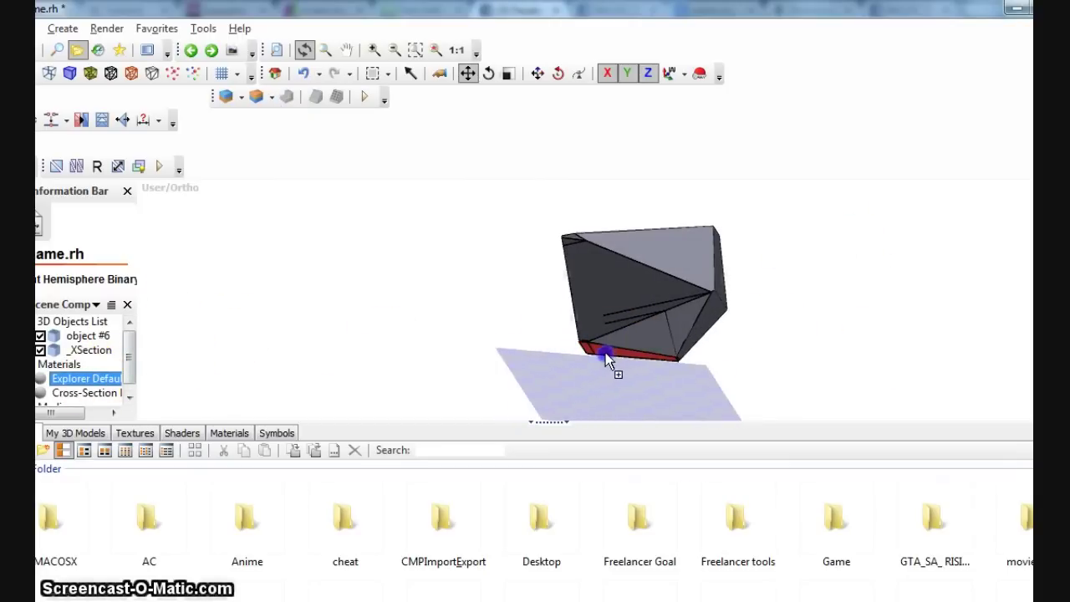
click(668, 336)
right_click(709, 282)
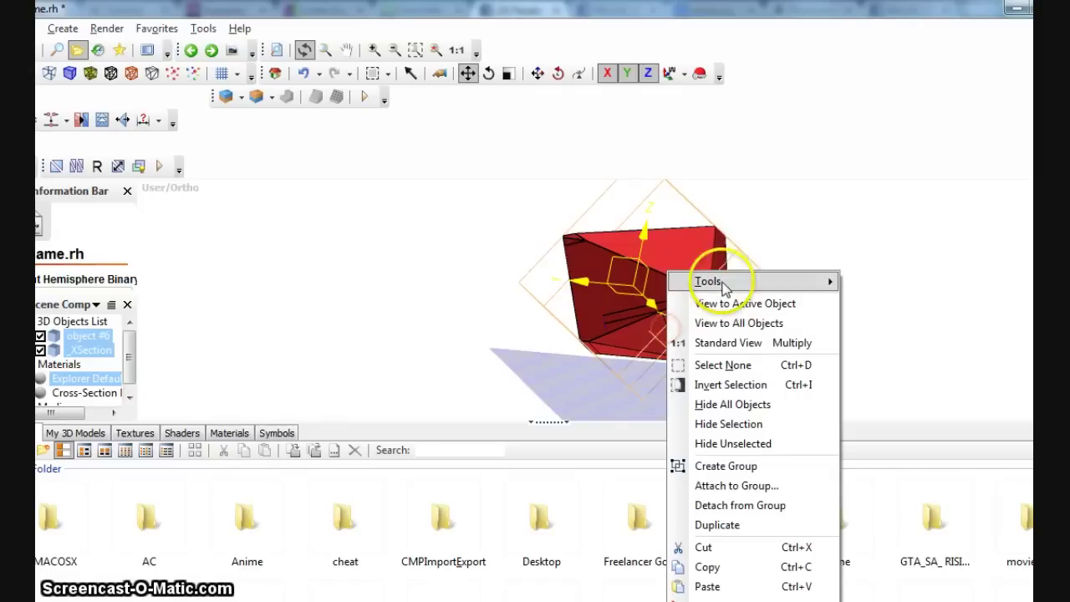
mouse_move(710, 281)
click(920, 589)
Move the pivot point of the newly merged object to its center and rotate the object to a tilted orientation.
right_drag(791, 273, 911, 301)
click(670, 300)
drag(908, 271, 550, 319)
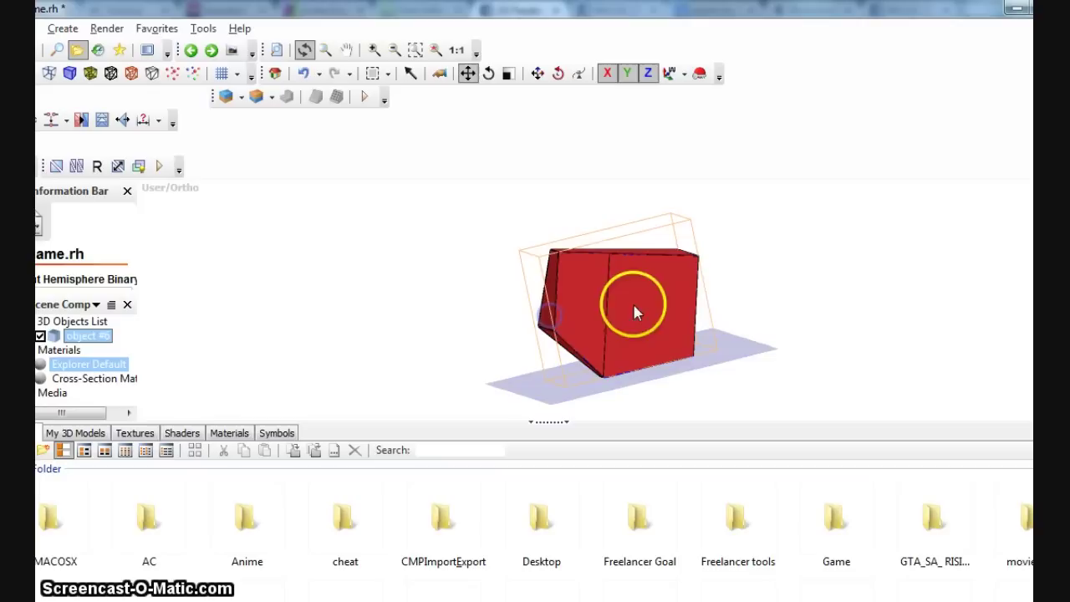
click(631, 306)
click(494, 74)
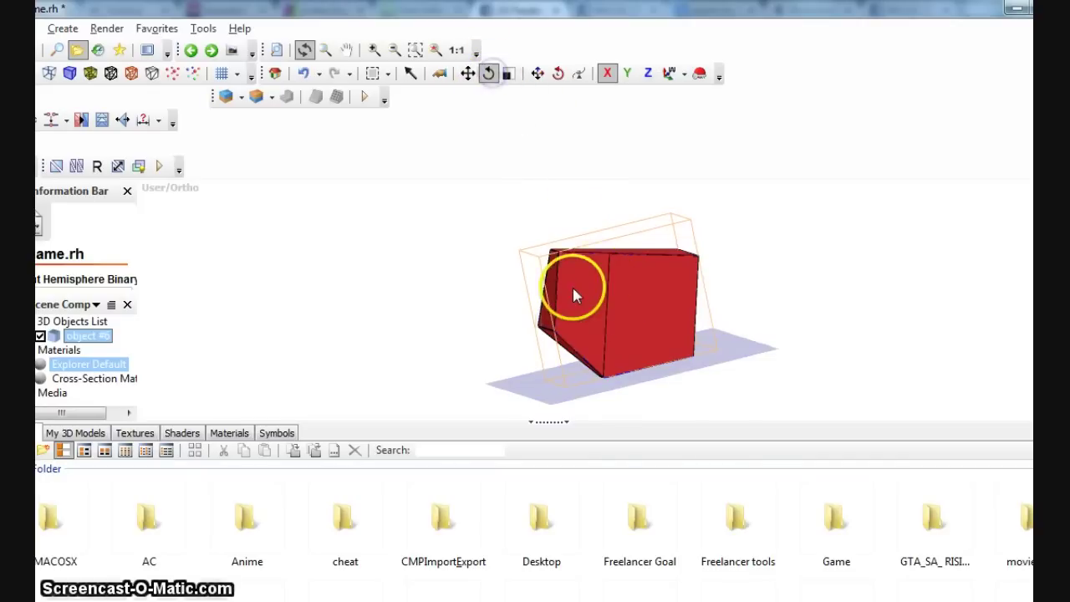
right_click(576, 288)
click(619, 296)
click(894, 269)
drag(892, 266, 843, 292)
right_click(620, 307)
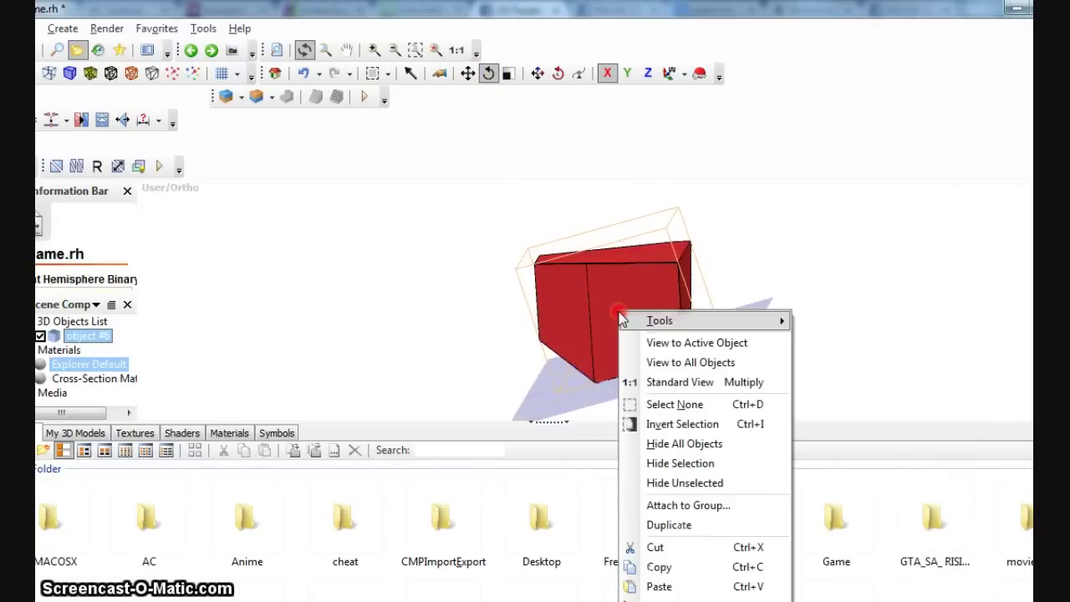
mouse_move(674, 316)
click(937, 274)
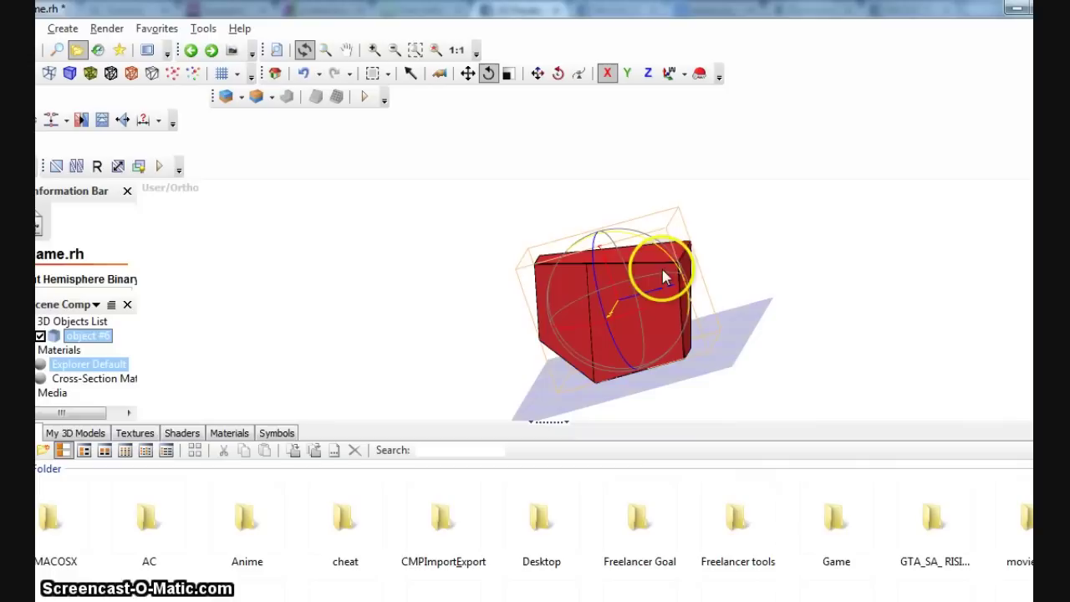
drag(669, 255, 922, 201)
Mirror the object about the X axis.
right_click(661, 282)
mouse_move(750, 285)
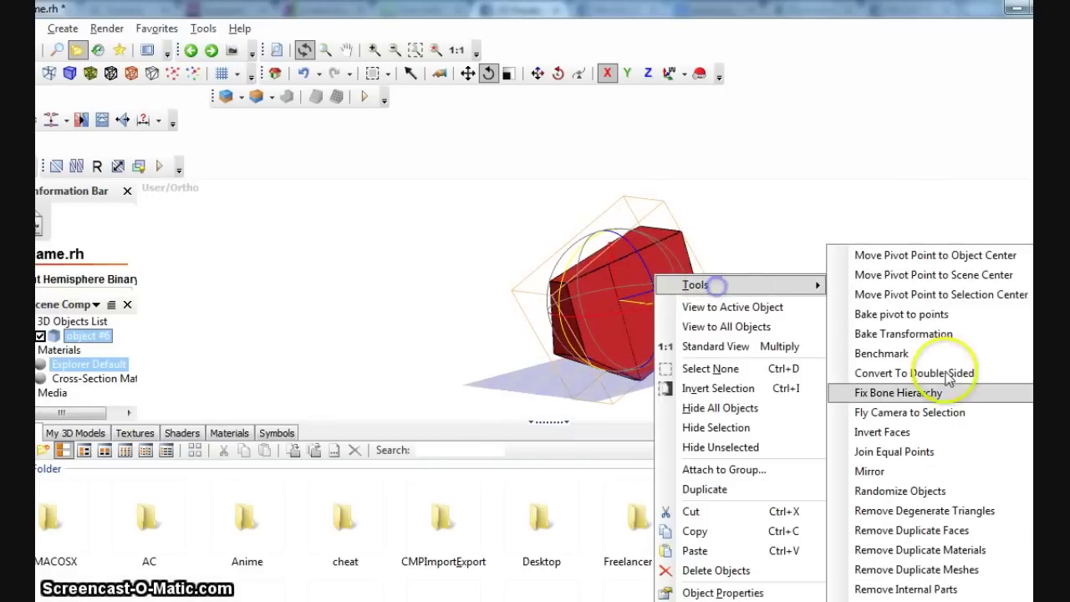
click(917, 478)
click(367, 306)
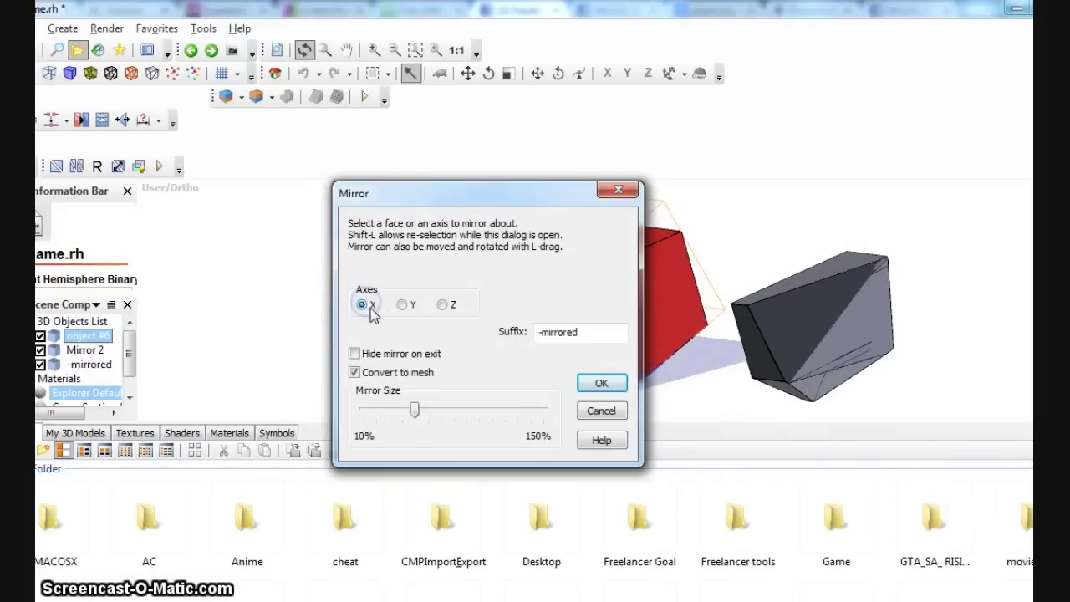
click(581, 382)
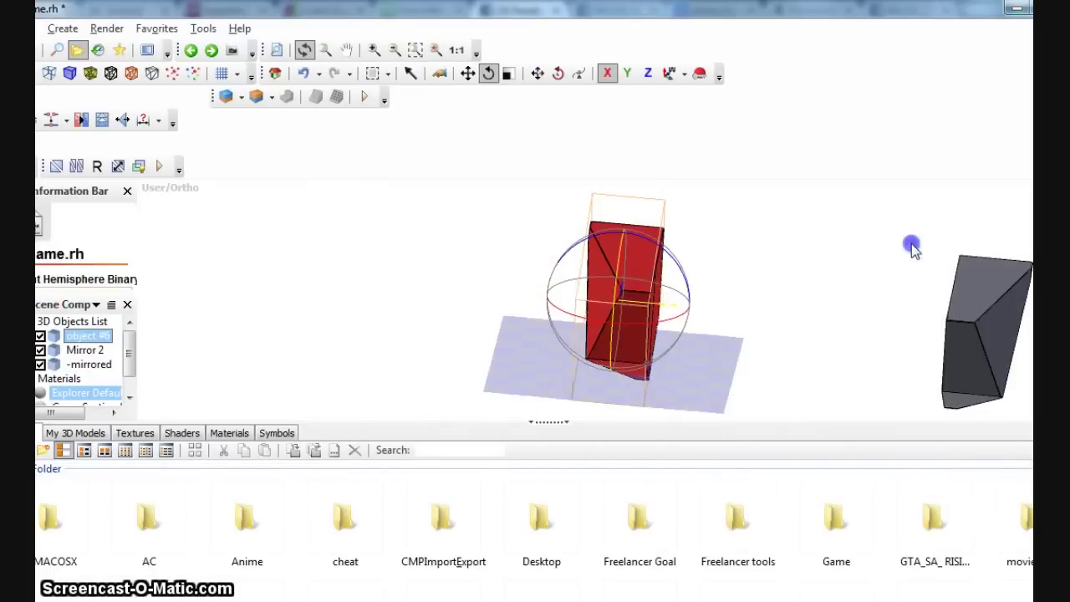
Select the mirrored copy and try to move its pivot point to the object center.
click(986, 332)
click(438, 75)
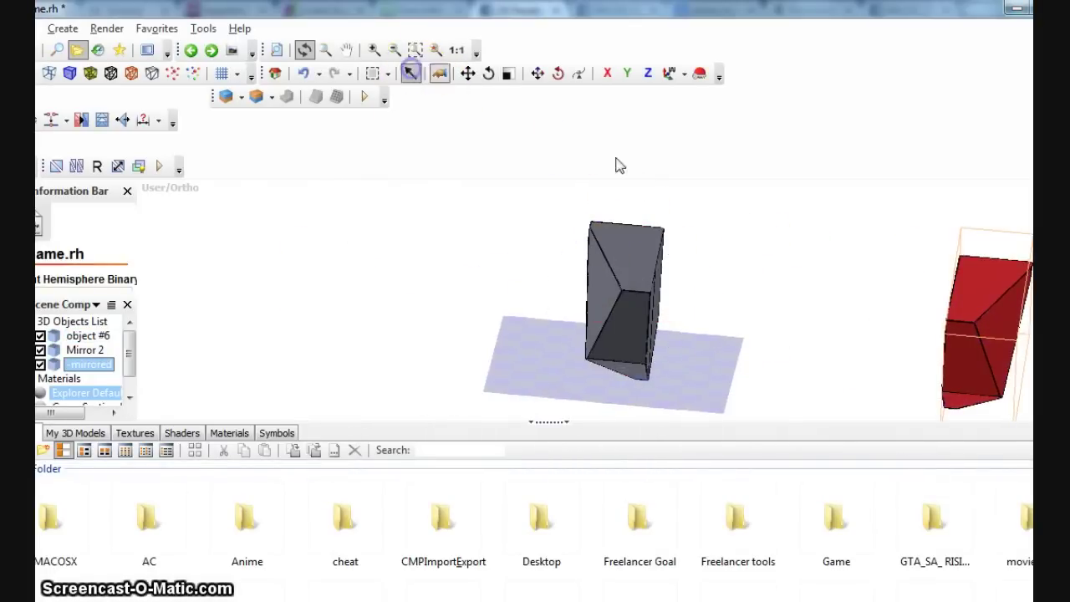
right_click(995, 309)
mouse_move(1007, 297)
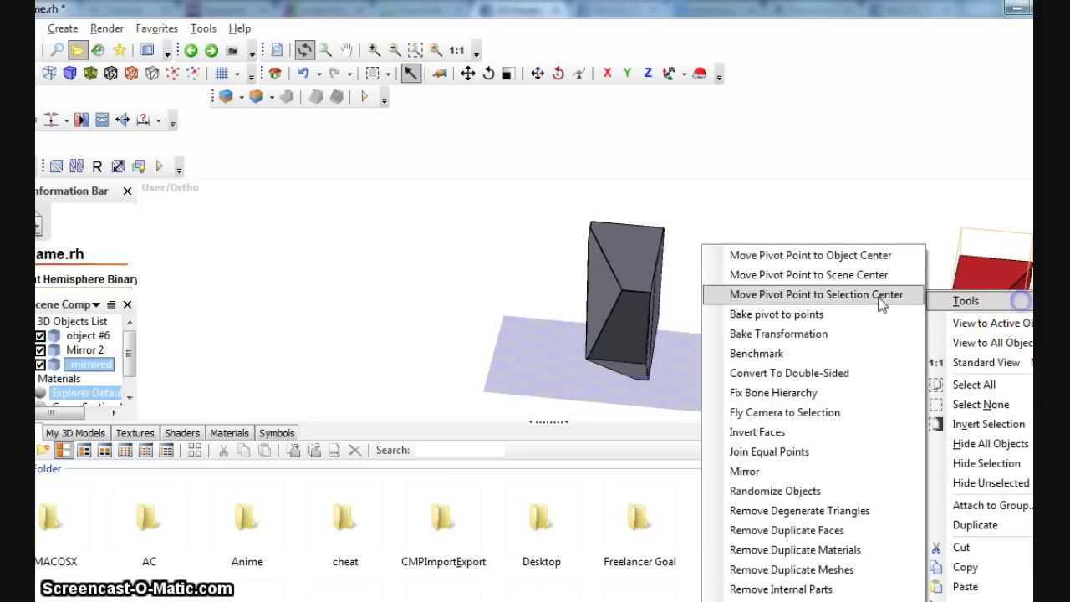
click(794, 248)
right_click(1028, 386)
mouse_move(957, 299)
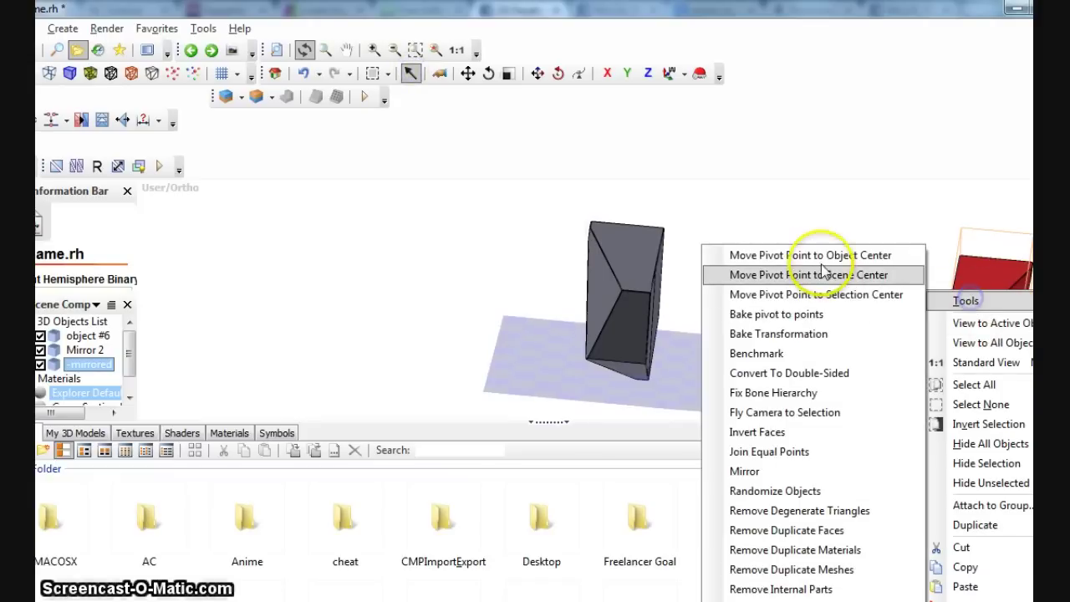
click(761, 277)
Delete the mirror plane together with its mirrored copy.
right_drag(867, 223, 563, 191)
drag(725, 258, 842, 282)
scroll(889, 234, down, 5)
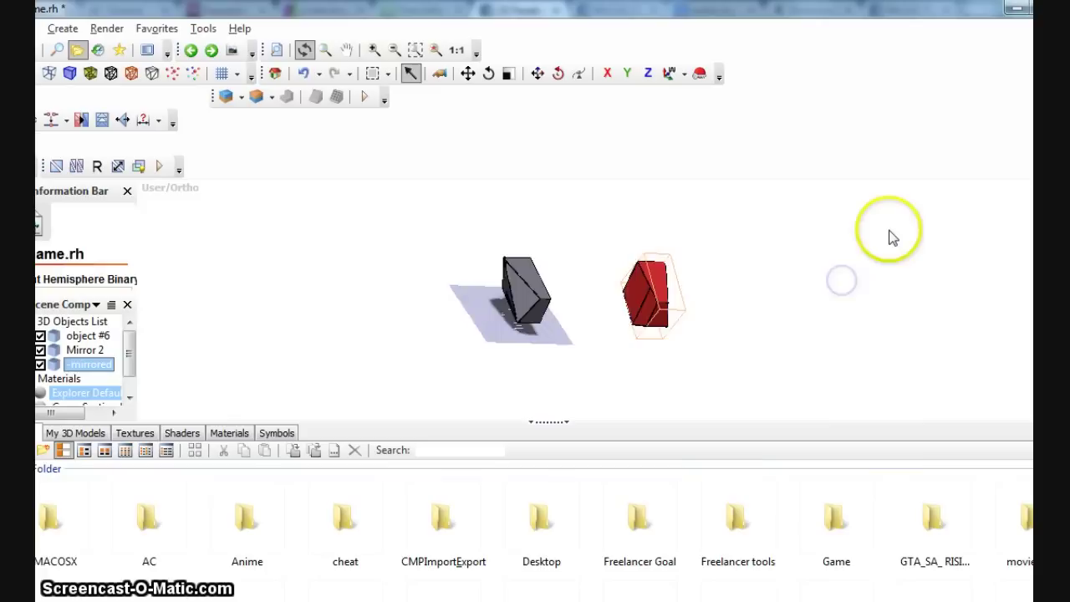
drag(872, 238, 755, 277)
right_drag(756, 277, 814, 111)
drag(764, 210, 719, 264)
right_drag(719, 266, 775, 271)
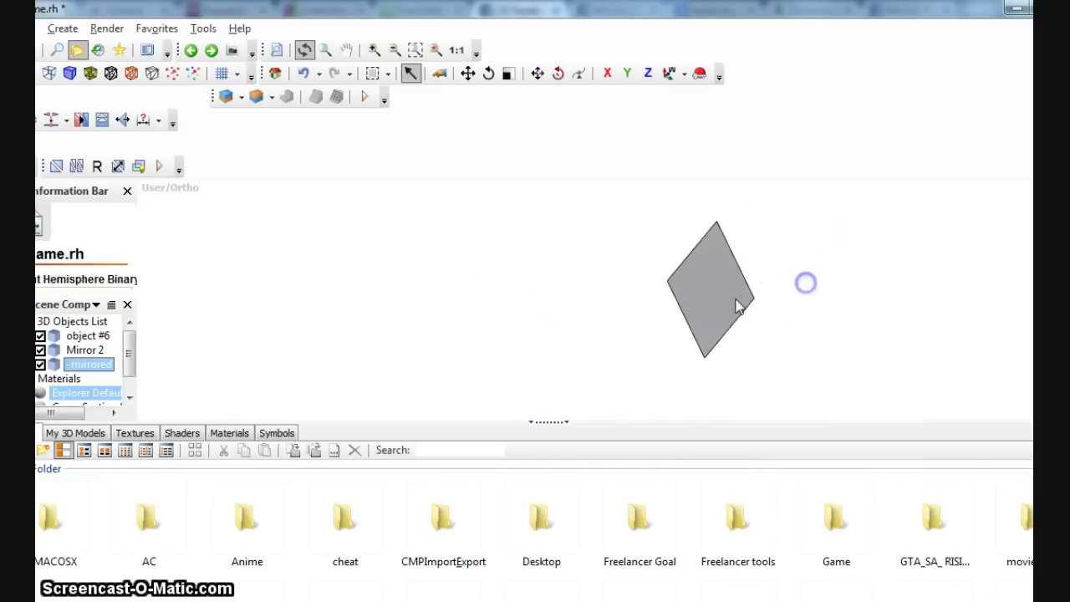
click(706, 303)
key(Delete)
Mirror the remaining object about the X axis again, working from the front view.
drag(748, 265, 663, 281)
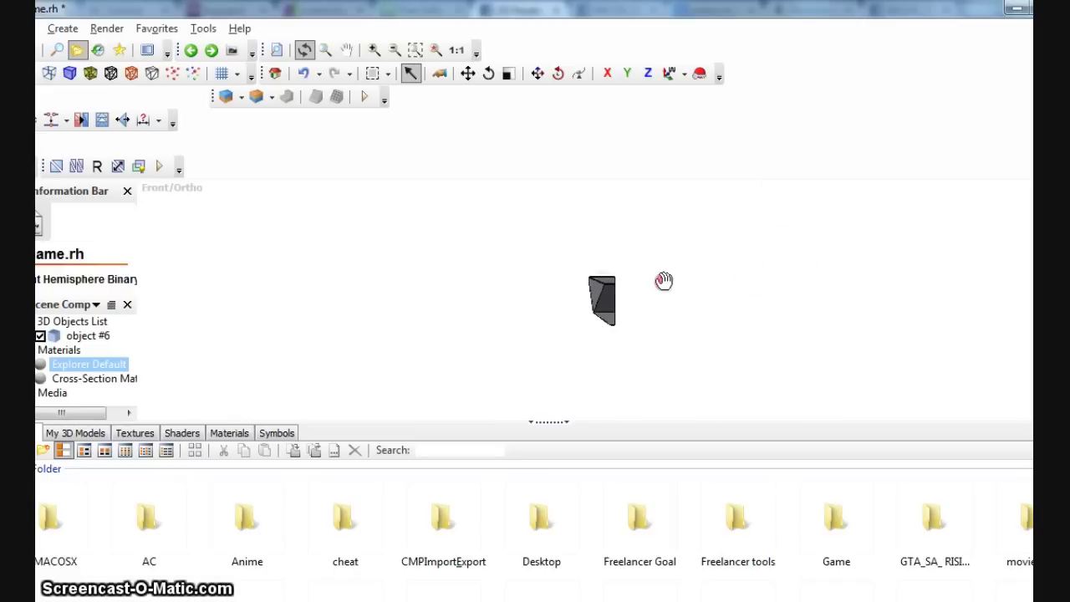
drag(777, 272, 831, 227)
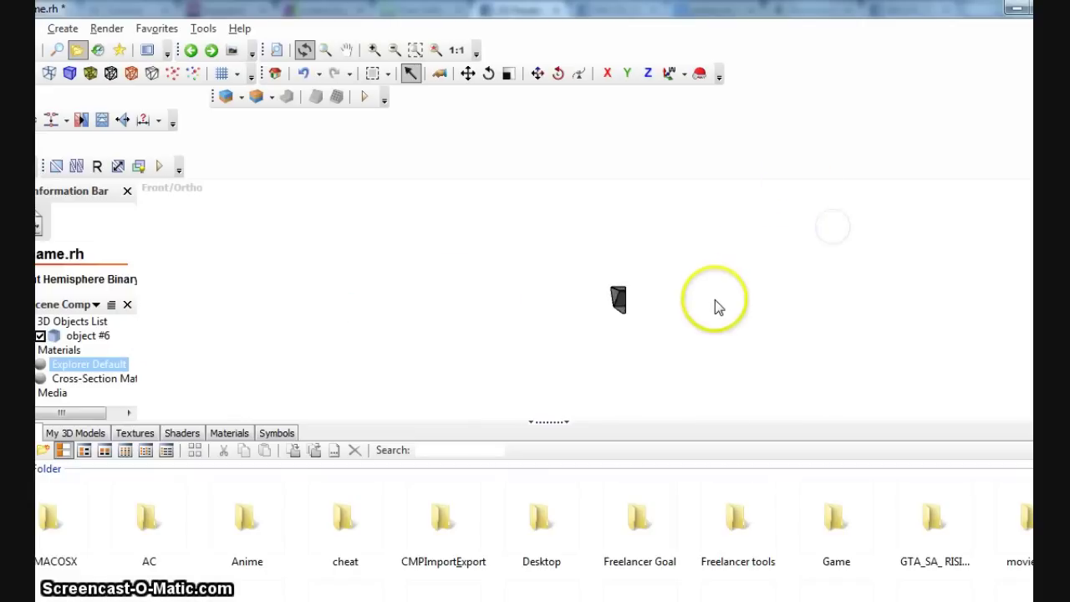
scroll(728, 292, up, 3)
click(641, 301)
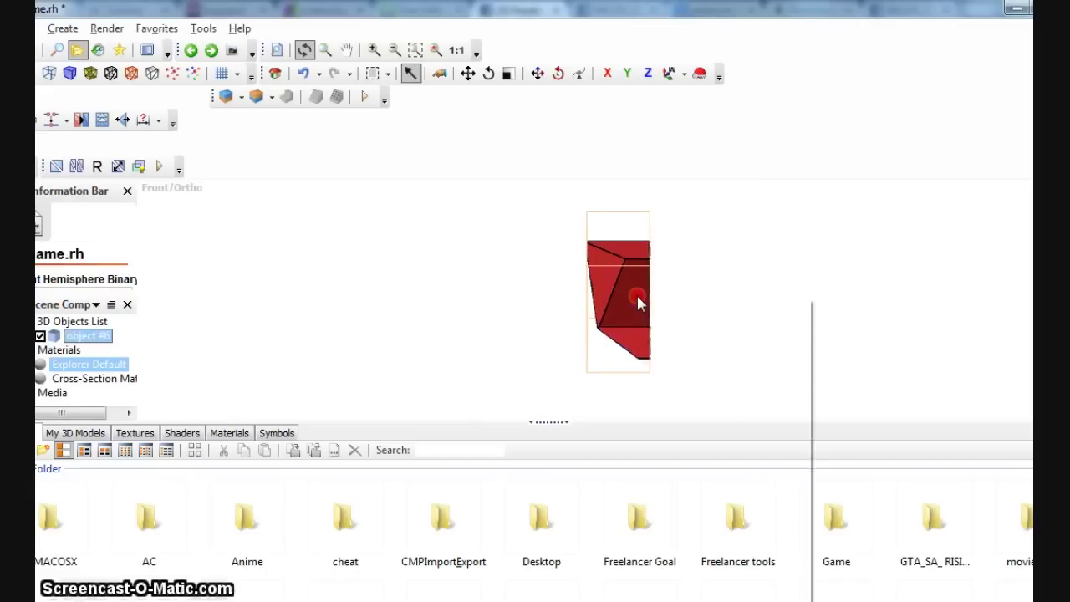
right_click(640, 299)
mouse_move(697, 311)
click(878, 474)
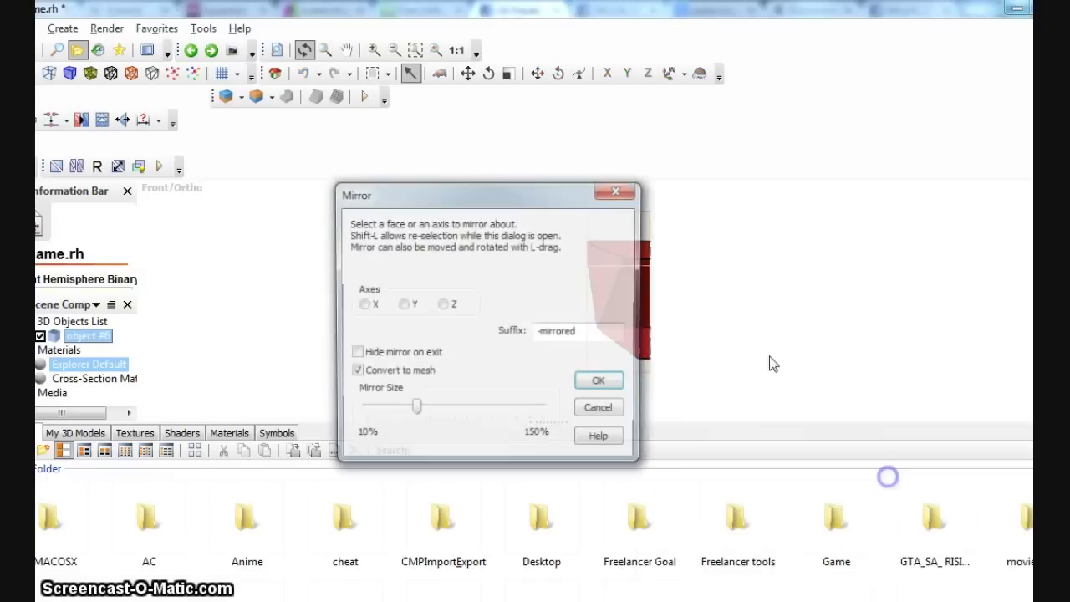
click(362, 304)
click(600, 385)
Select the new mirrored copy and move its pivot point to the object center.
click(934, 297)
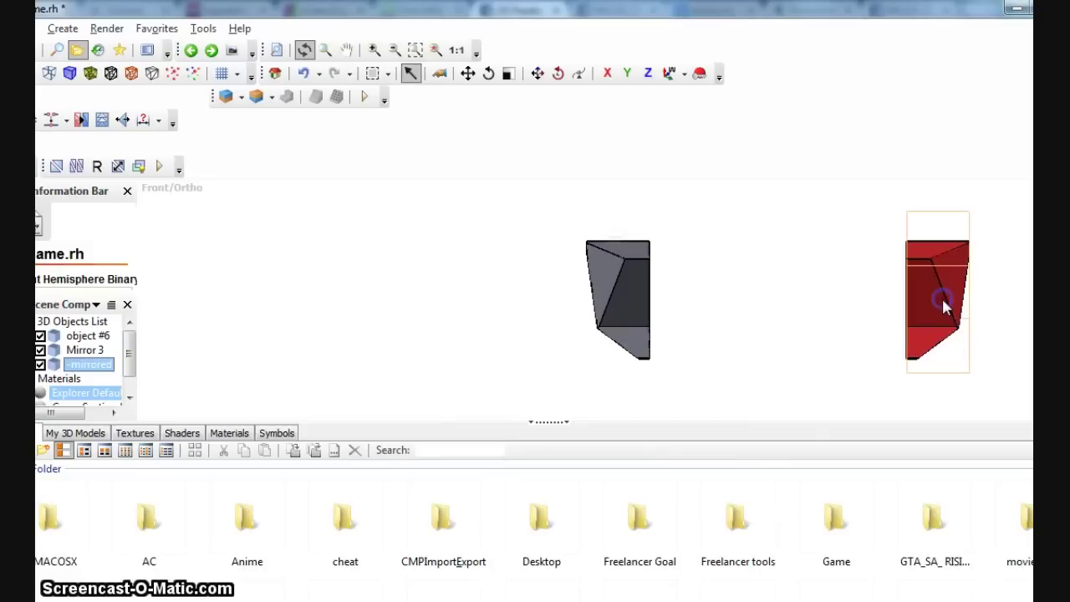
scroll(943, 293, down, 5)
drag(943, 289, 833, 278)
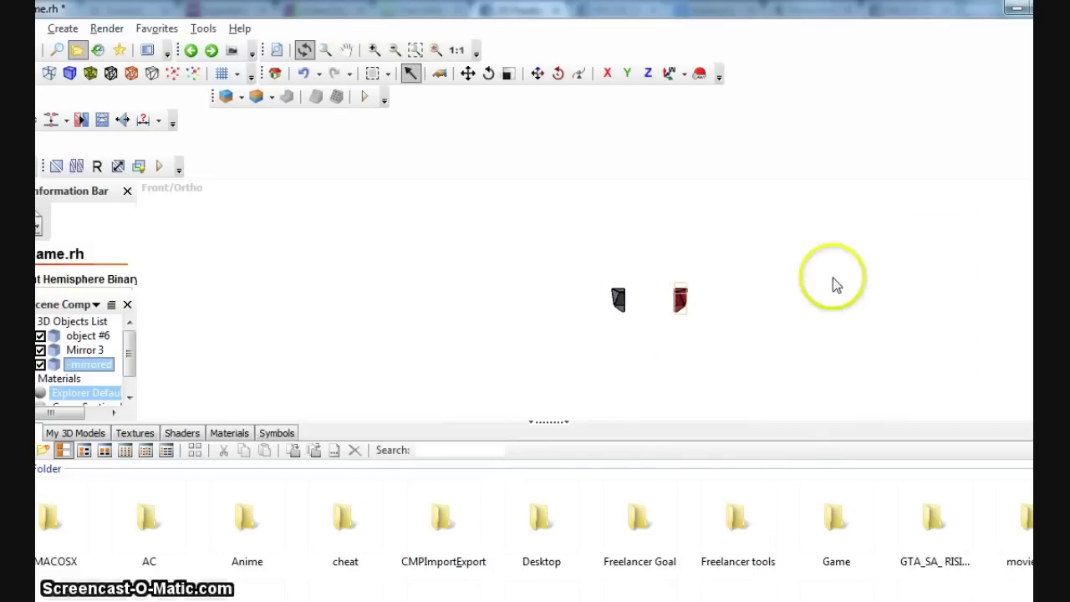
click(469, 74)
right_click(674, 210)
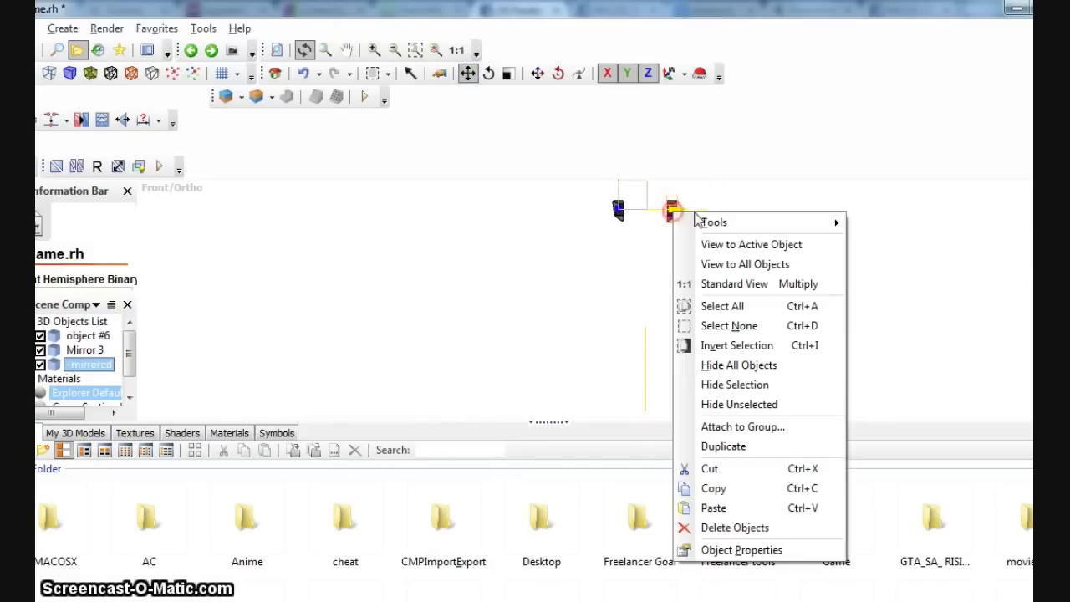
mouse_move(706, 219)
click(892, 226)
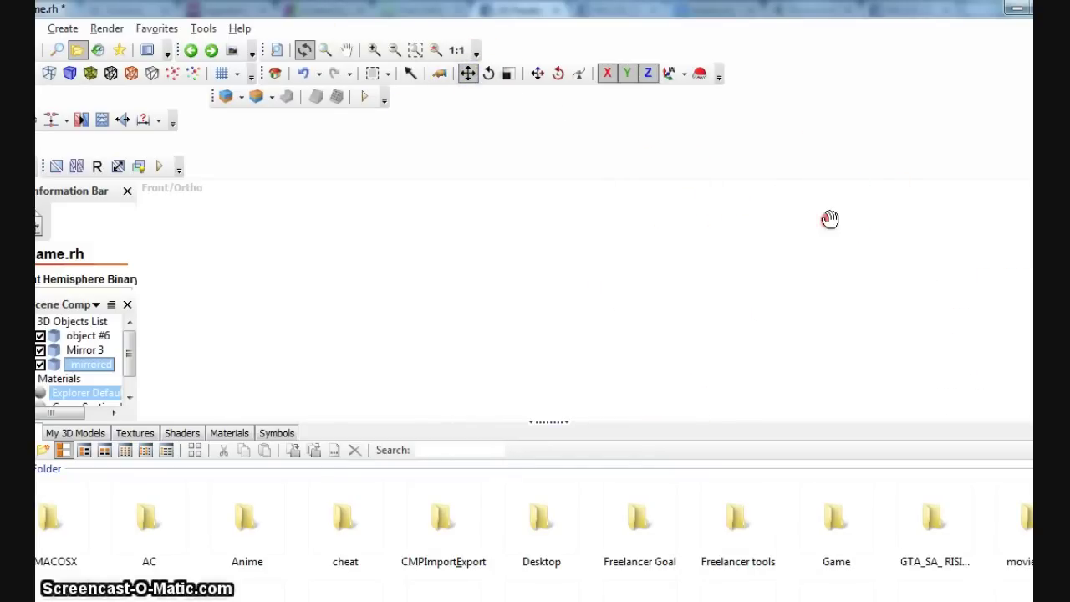
Delete the Mirror 3 plane while keeping the mirrored copy, and return to the front view.
right_click(749, 243)
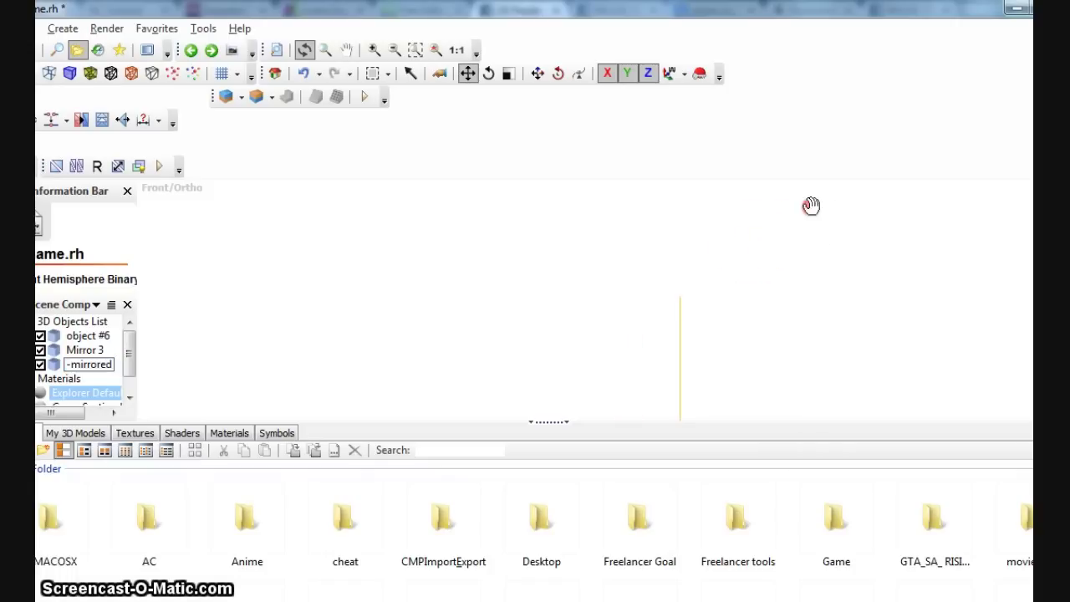
drag(811, 206, 917, 295)
click(632, 401)
key(Delete)
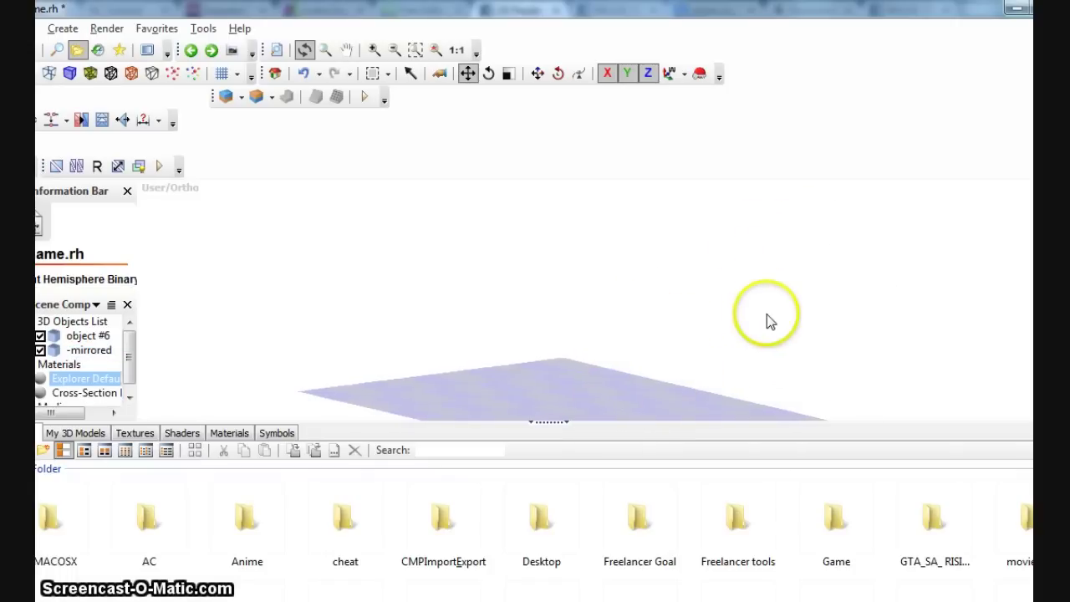
key(f)
scroll(676, 266, up, 5)
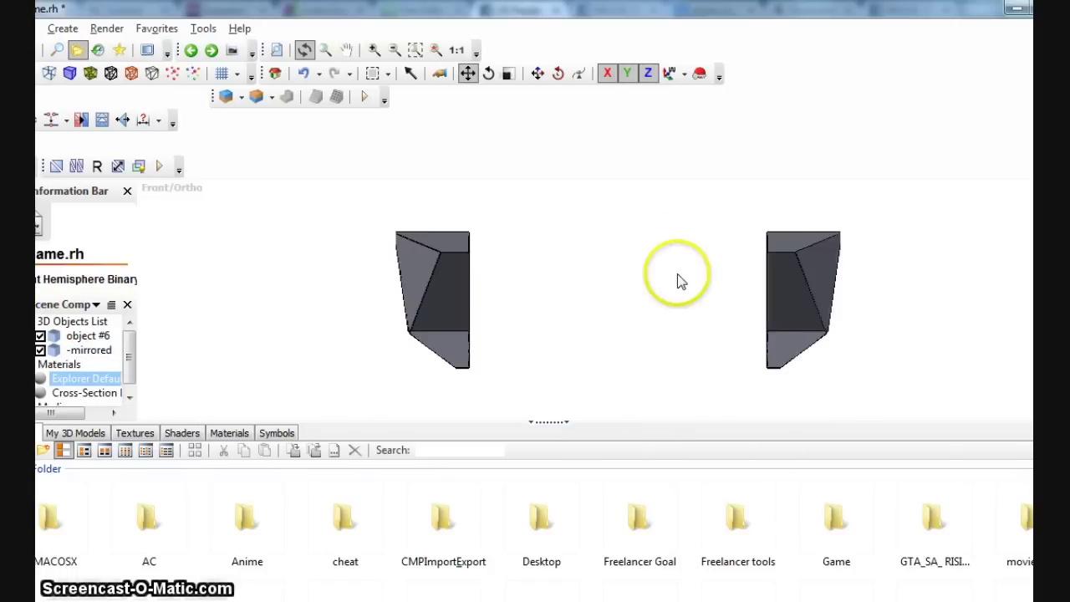
Focus on the mirrored copy and reapply moving its pivot point to the object center.
right_click(778, 288)
click(837, 321)
drag(841, 306, 623, 281)
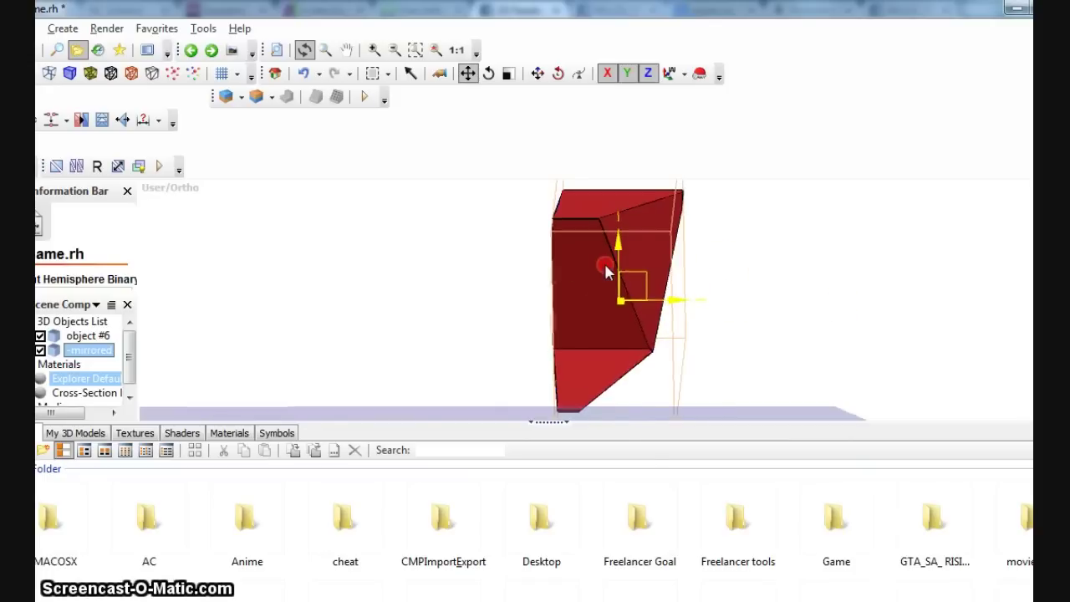
right_click(607, 267)
mouse_move(669, 276)
click(853, 256)
scroll(727, 226, down, 3)
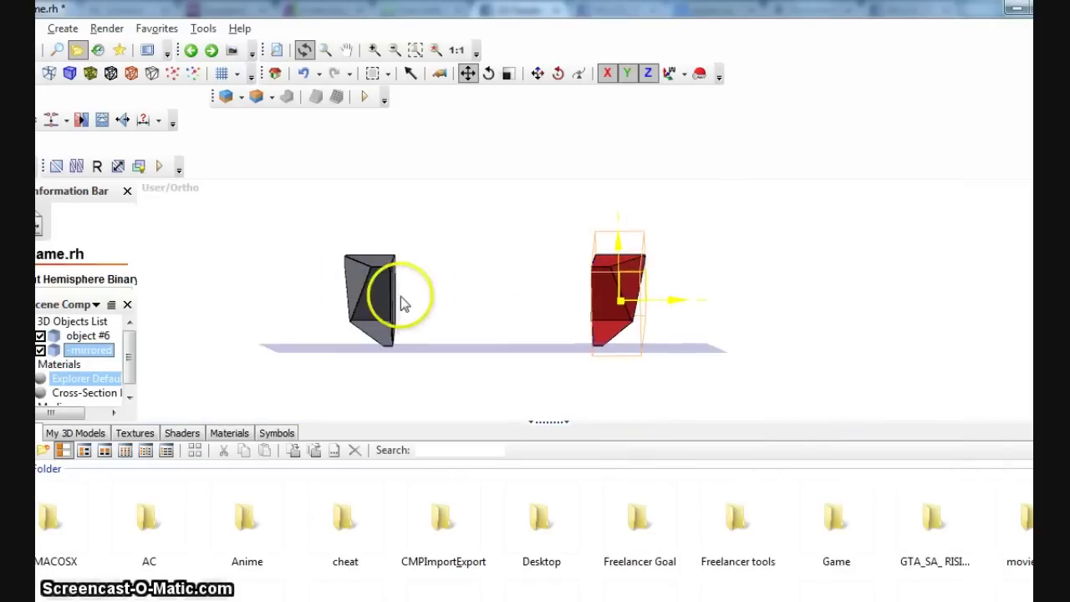
Move the mirrored copy horizontally until it sits against the inner face of the original half.
click(378, 316)
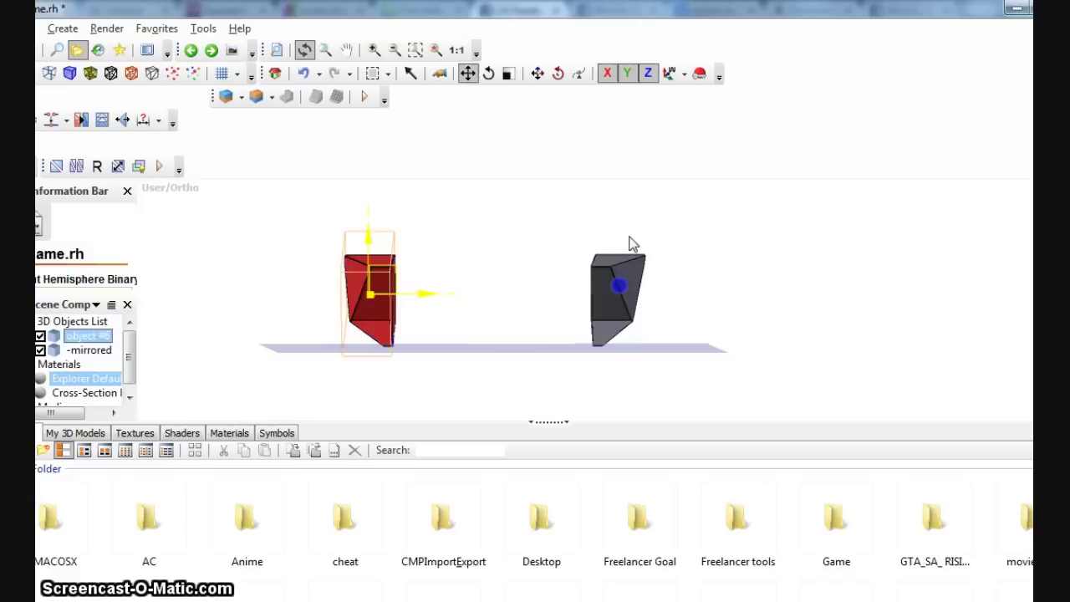
click(625, 272)
click(493, 73)
click(621, 241)
click(677, 316)
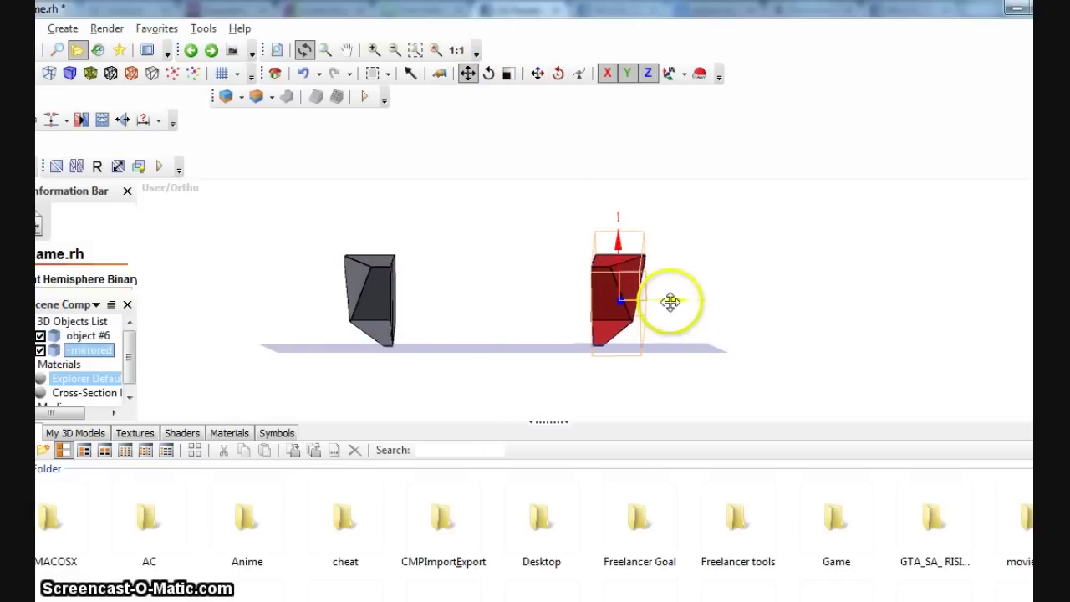
drag(671, 301, 477, 282)
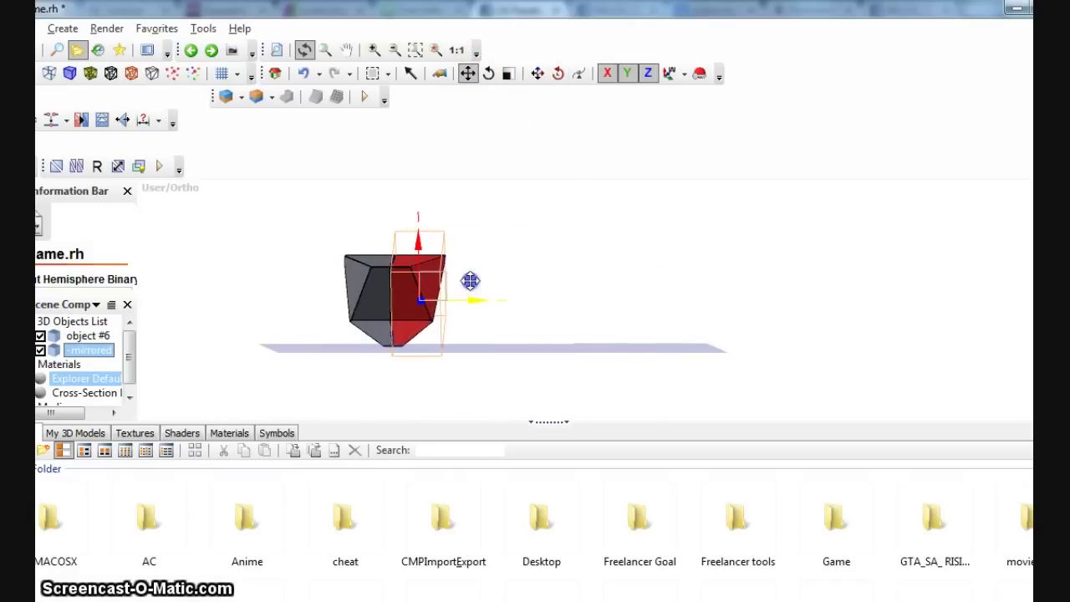
Close the remaining gap at the center seam by nudging the mirrored half against the original in front view.
key(f)
scroll(619, 215, up, 4)
click(644, 189)
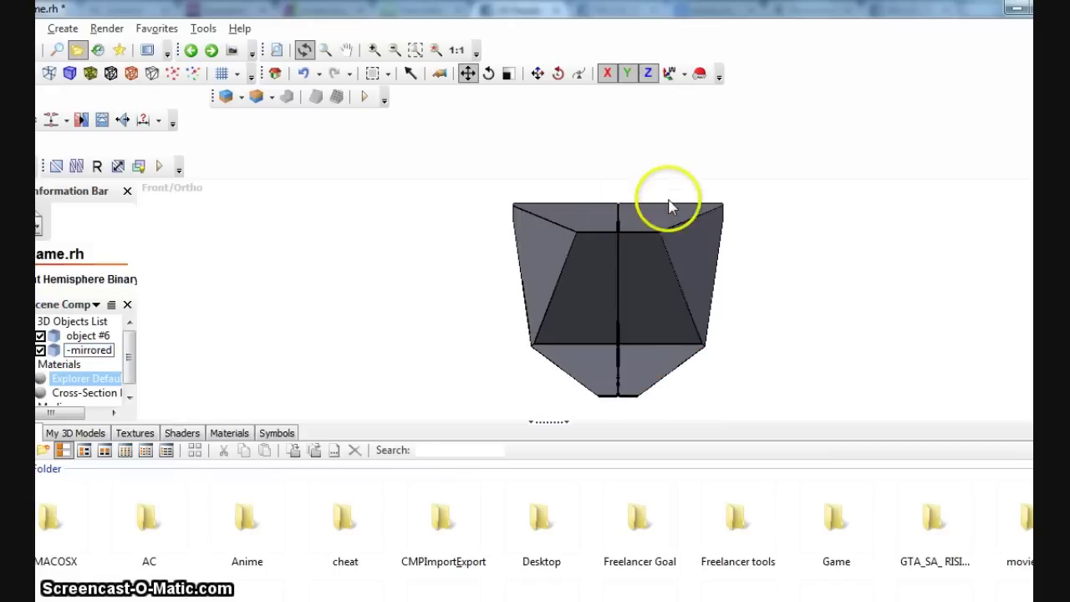
scroll(776, 250, up, 3)
scroll(786, 253, down, 2)
scroll(782, 254, up, 3)
click(705, 290)
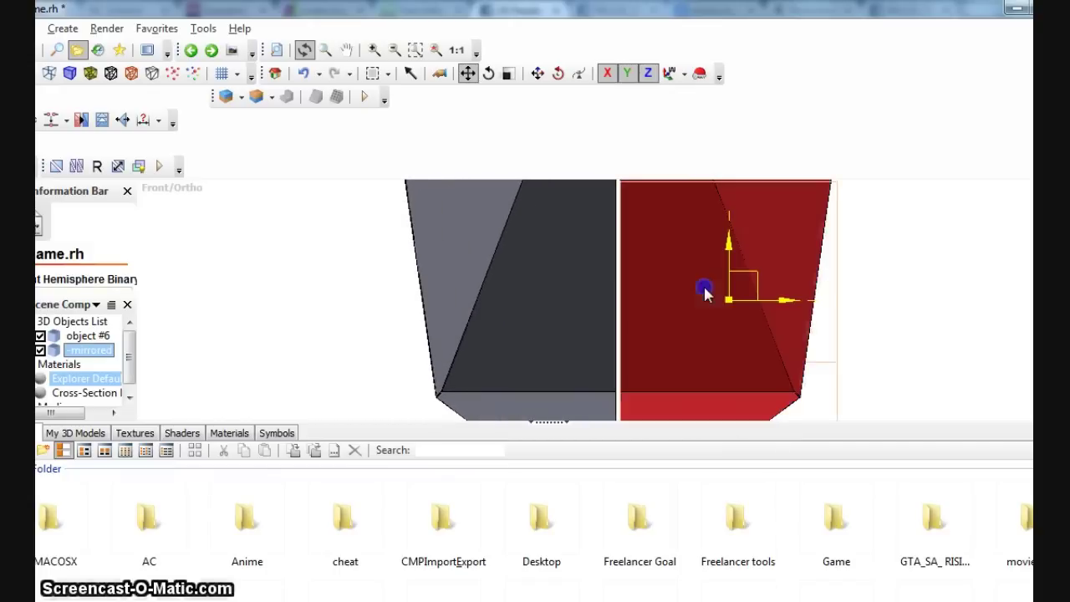
drag(770, 298, 766, 299)
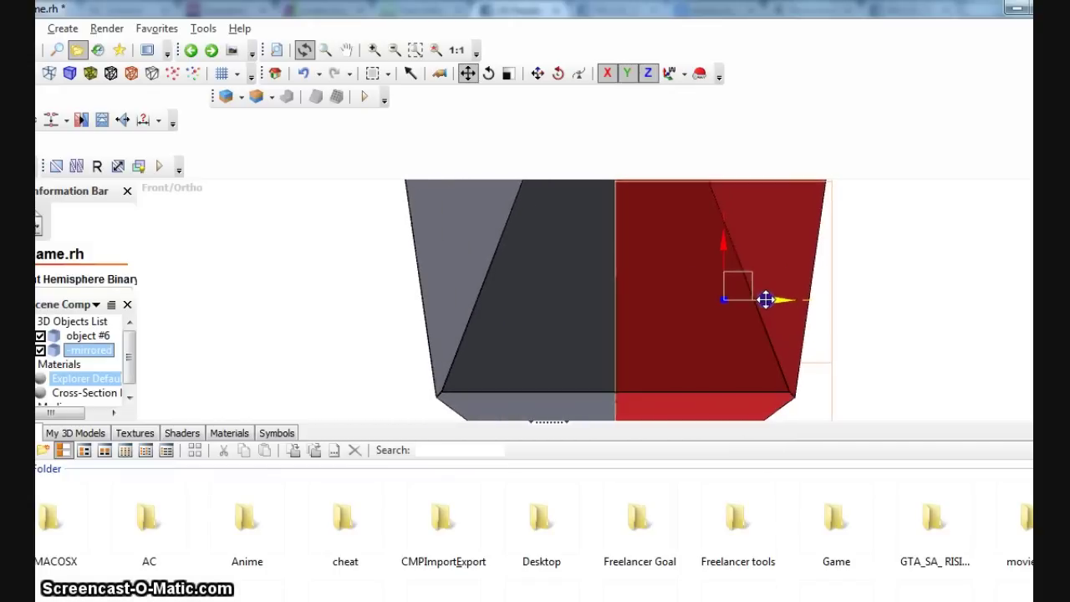
click(870, 329)
Select both halves and collapse them into a single object.
drag(879, 327, 812, 310)
click(653, 299)
right_click(656, 270)
click(724, 281)
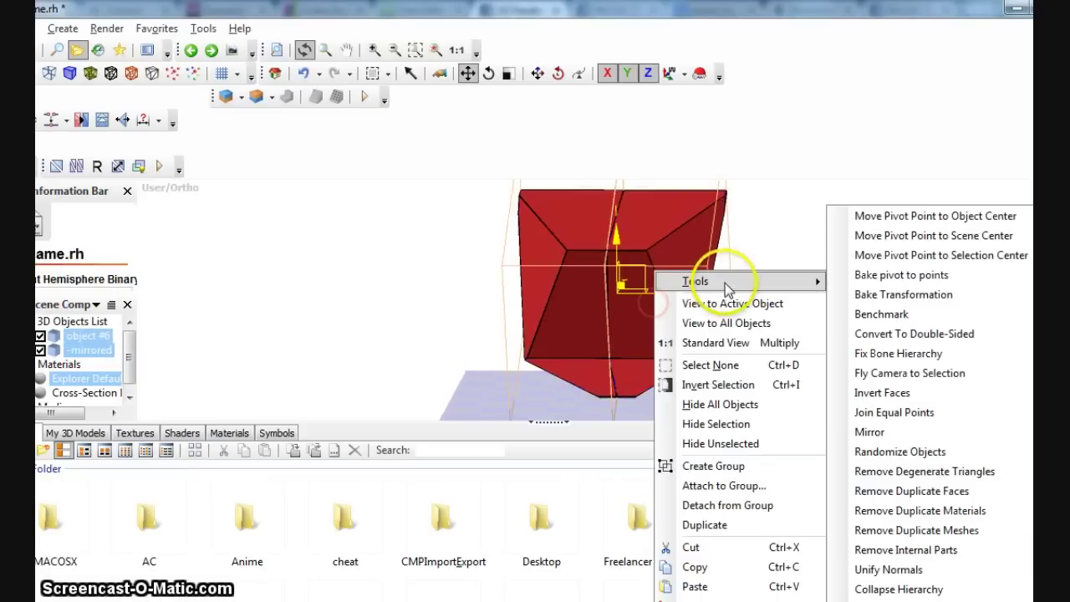
click(937, 589)
click(816, 328)
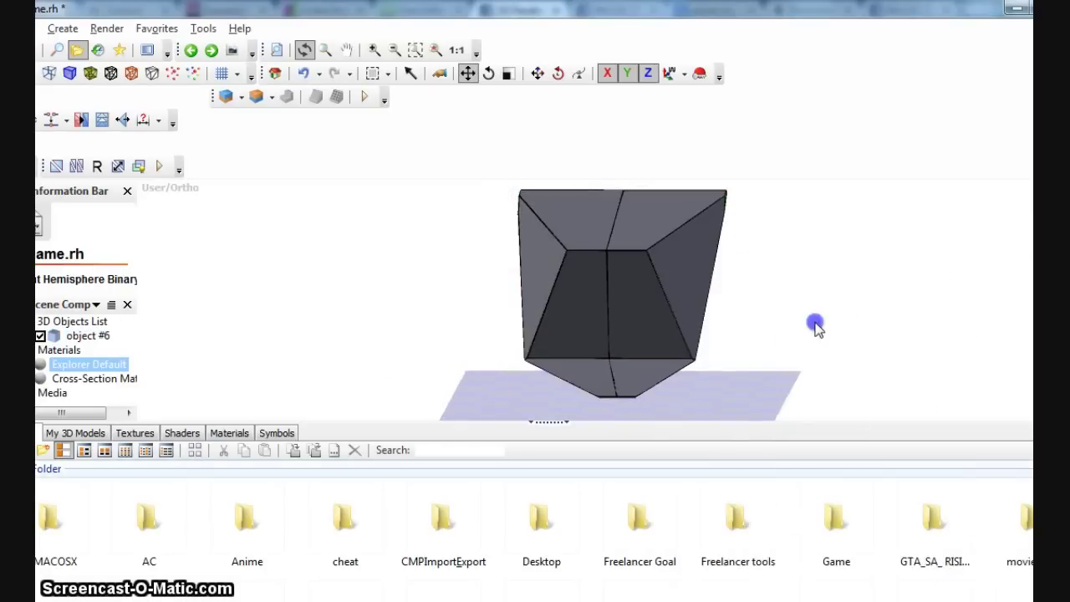
Undo the collapse of the two halves.
click(641, 299)
key(ctrl+z)
drag(815, 258, 785, 260)
Duplicate the mirrored half and scale the copy along its axes.
click(686, 269)
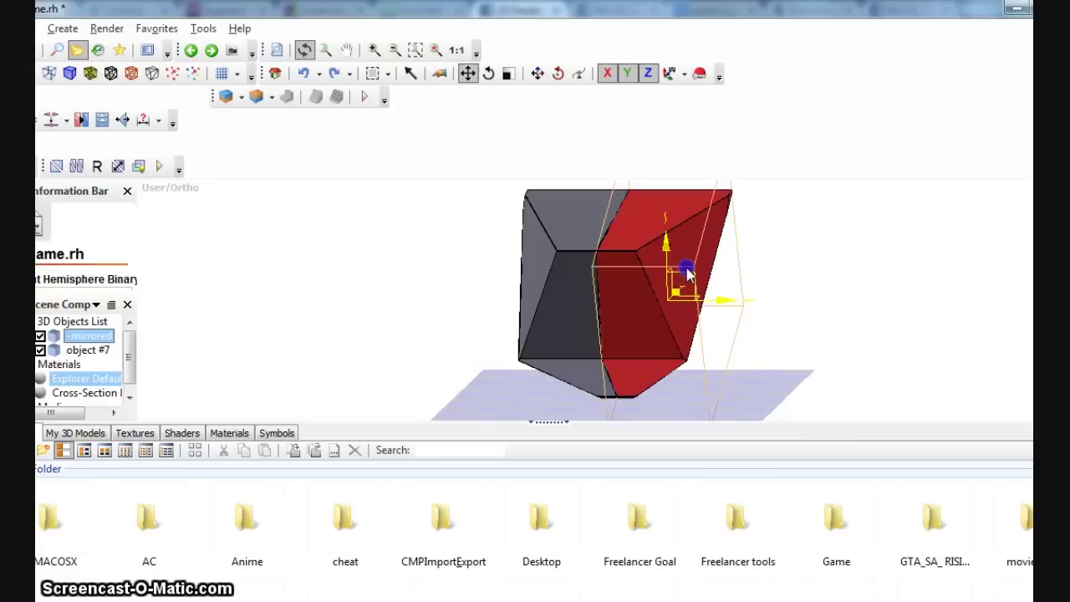
click(778, 261)
click(688, 270)
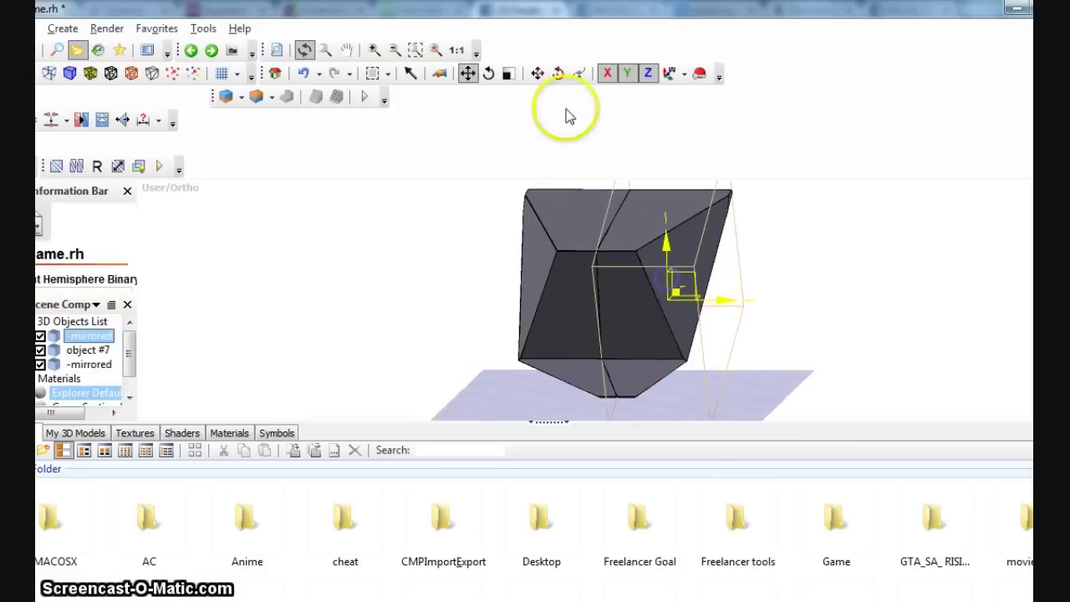
click(507, 75)
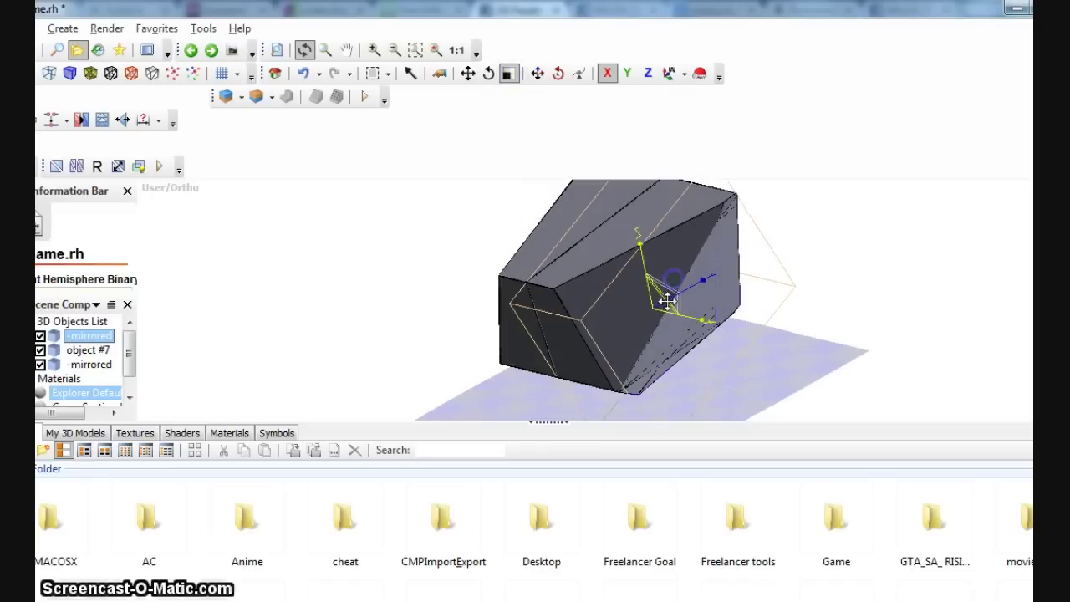
drag(689, 289, 677, 251)
drag(699, 323, 719, 368)
drag(861, 252, 1005, 255)
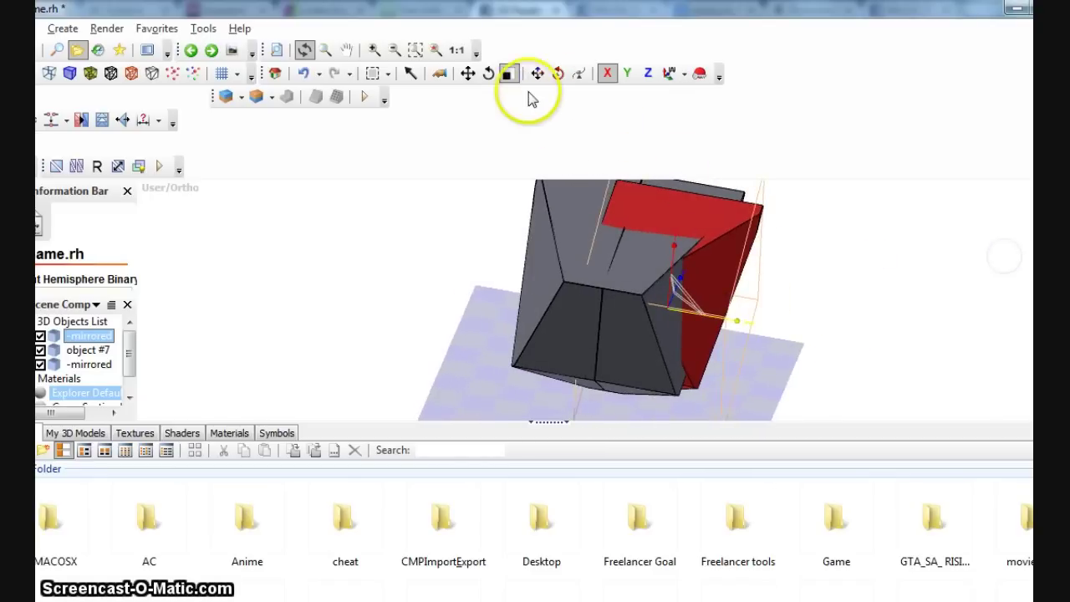
Move the duplicated half outward from the body's side and rescale it into a larger outer shell.
drag(713, 316, 743, 319)
drag(848, 254, 639, 241)
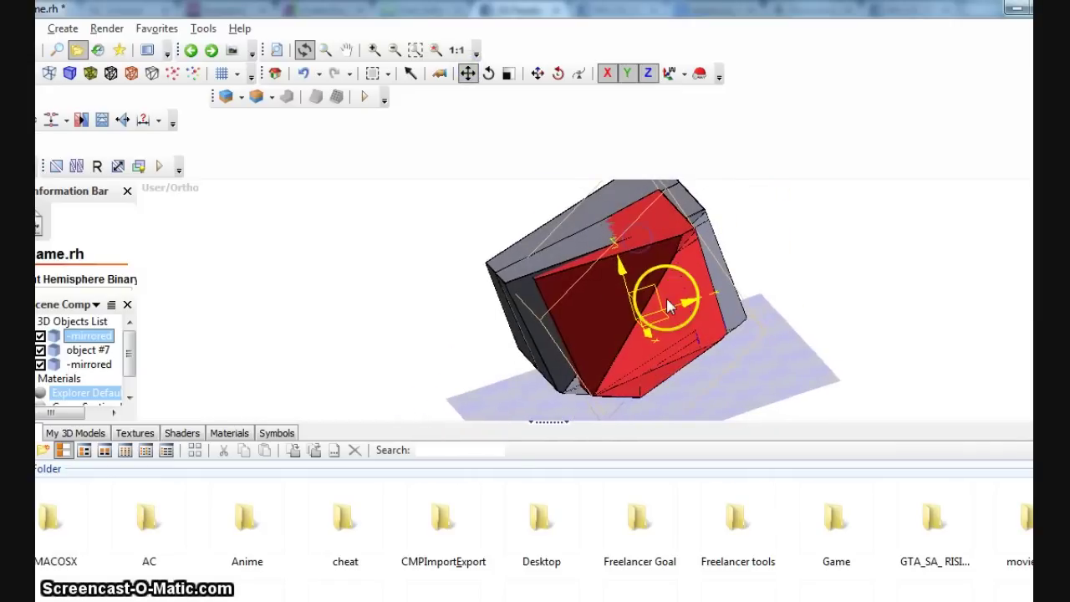
drag(689, 299, 710, 297)
drag(836, 237, 958, 238)
click(507, 74)
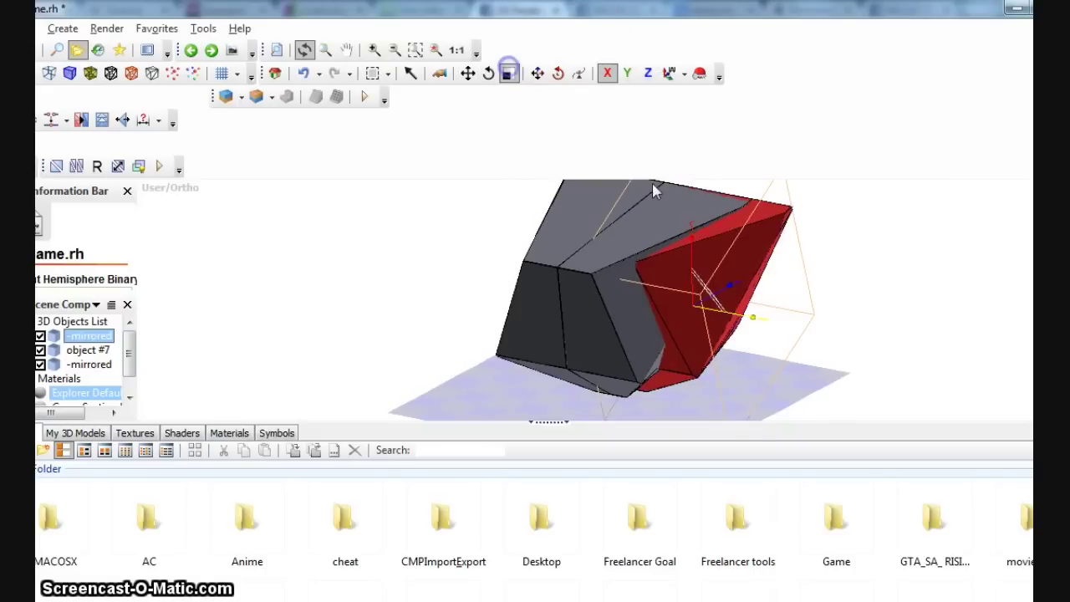
drag(688, 259, 695, 279)
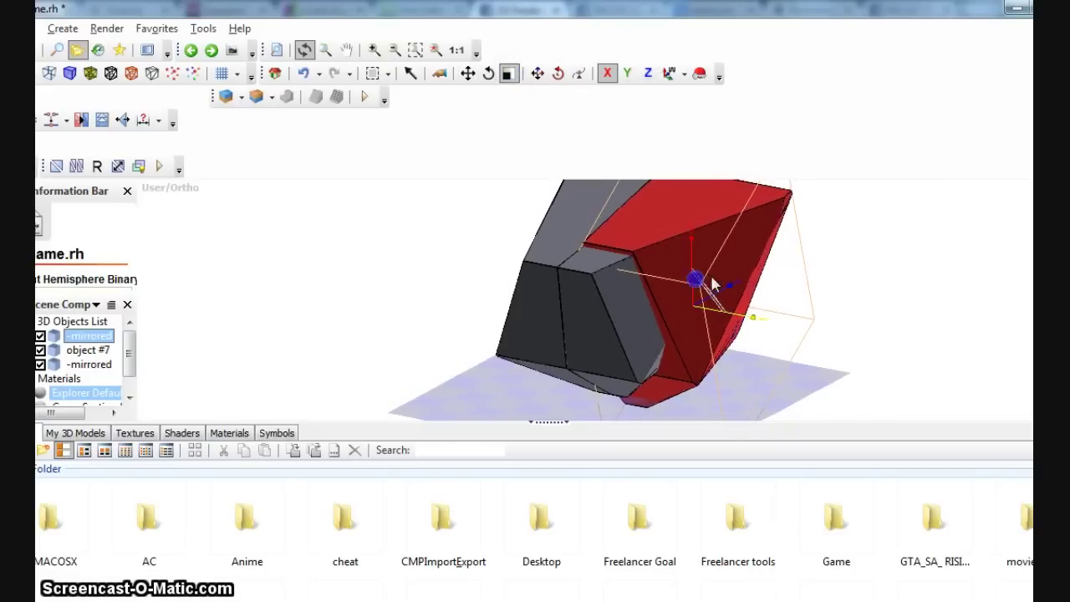
click(812, 250)
drag(834, 274, 908, 243)
click(717, 260)
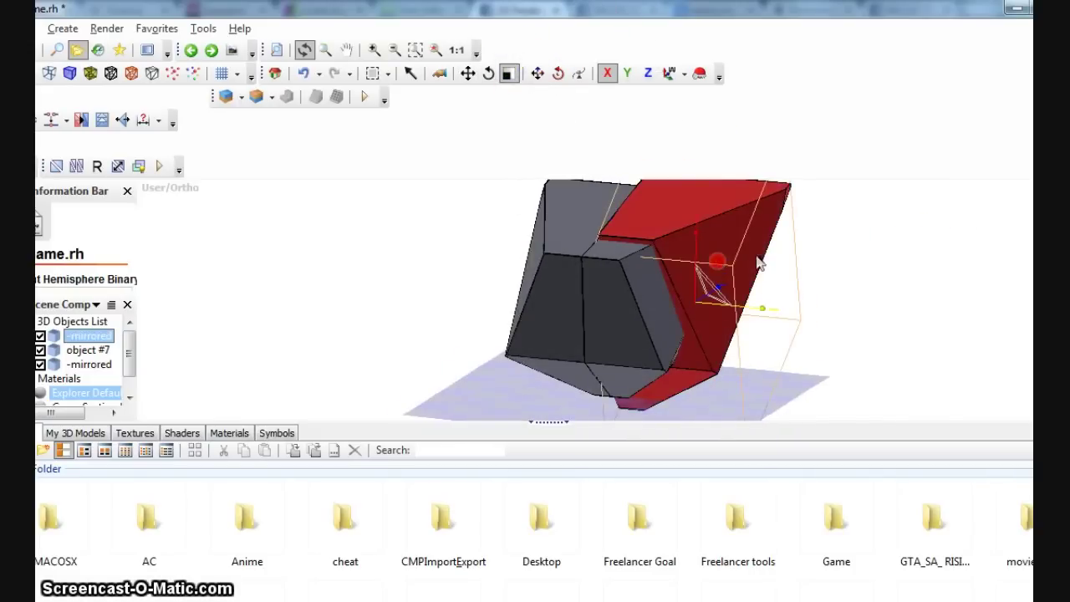
Mirror the scaled duplicate about the X axis with conversion to mesh enabled.
right_click(757, 242)
click(853, 239)
click(574, 465)
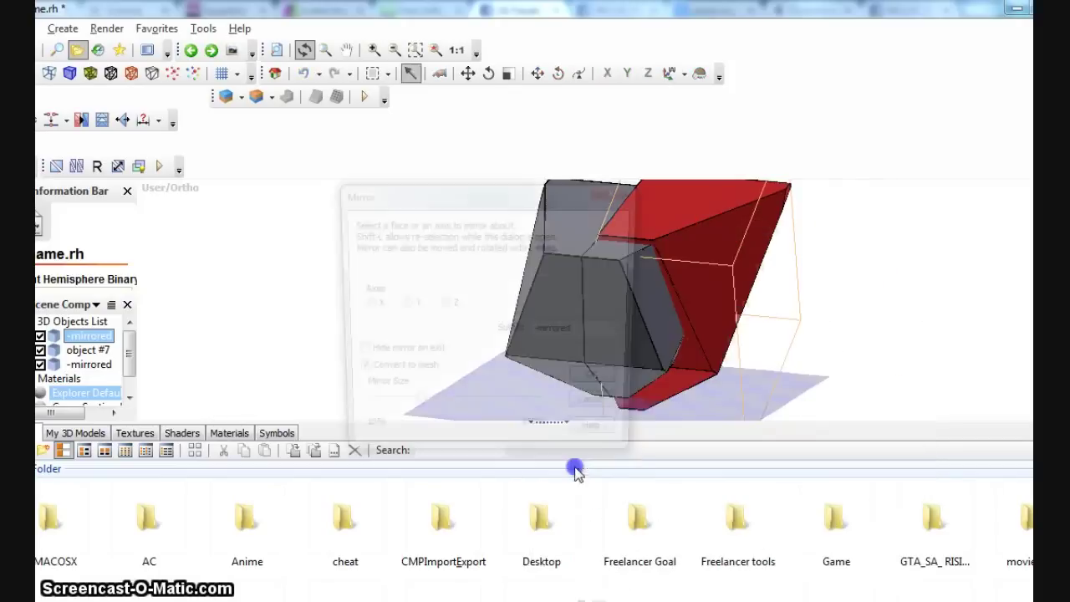
click(360, 306)
click(590, 387)
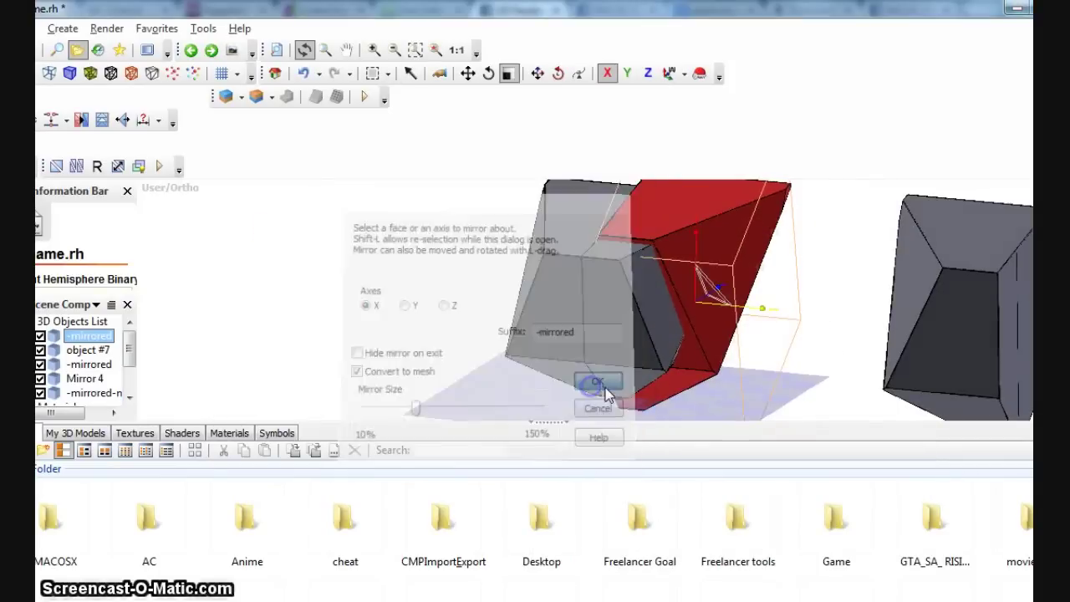
Move the newly mirrored copy over the opposite half of the body to match the outer shell.
right_click(938, 321)
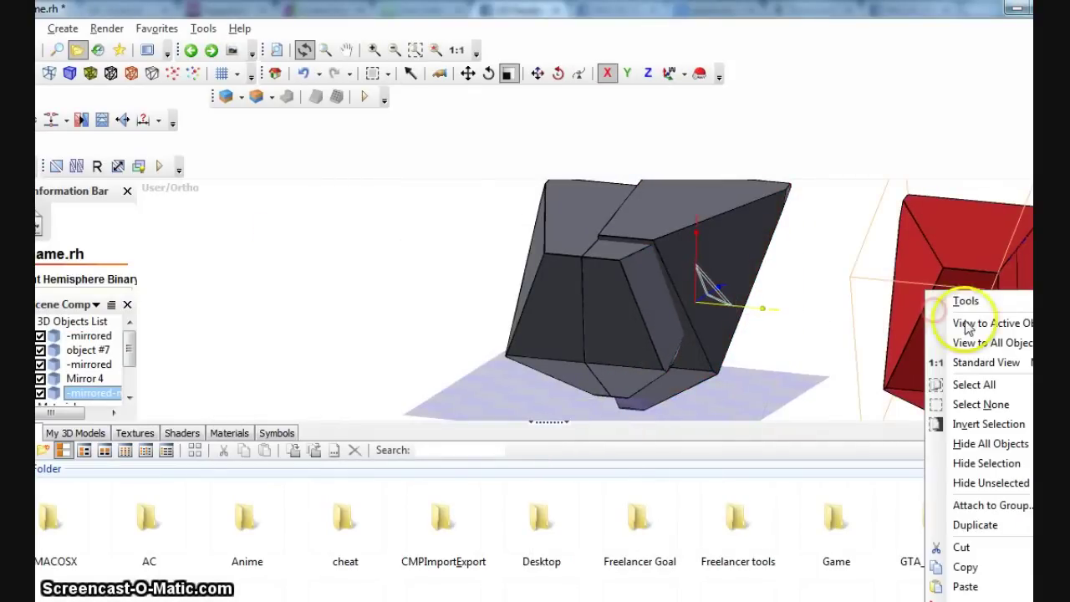
mouse_move(958, 303)
click(773, 247)
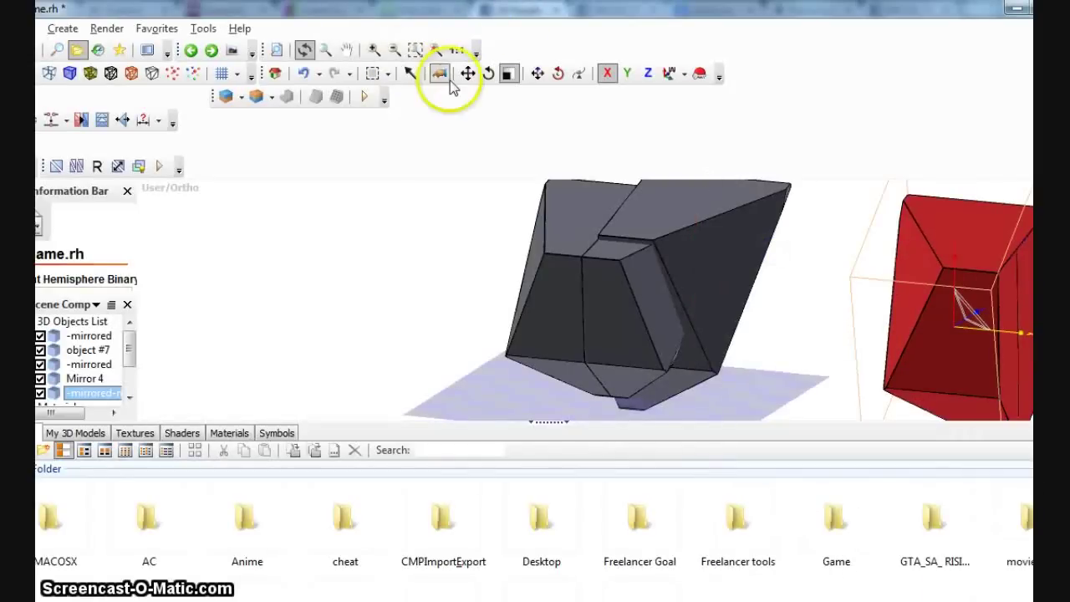
click(468, 74)
drag(1010, 332, 613, 241)
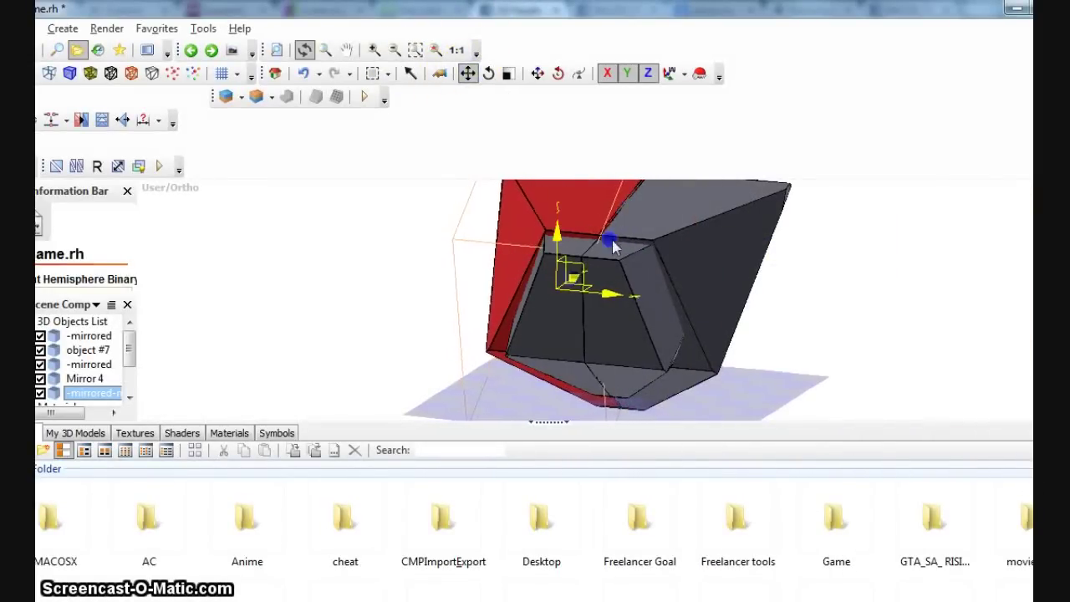
Delete the leftover mirror plane from the scene.
click(847, 281)
drag(848, 284, 847, 309)
key(f)
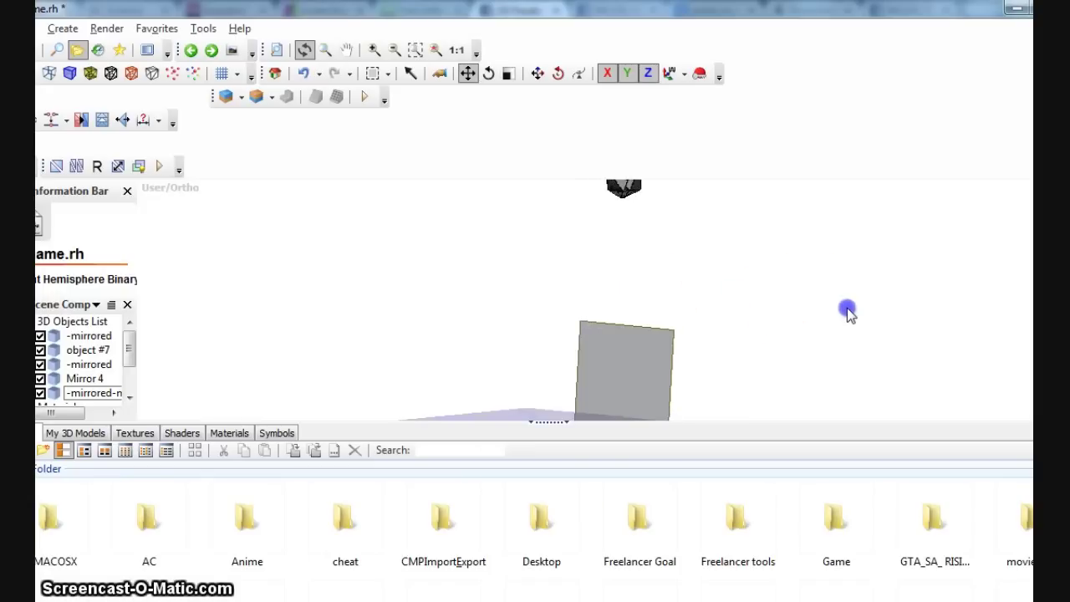
key(Delete)
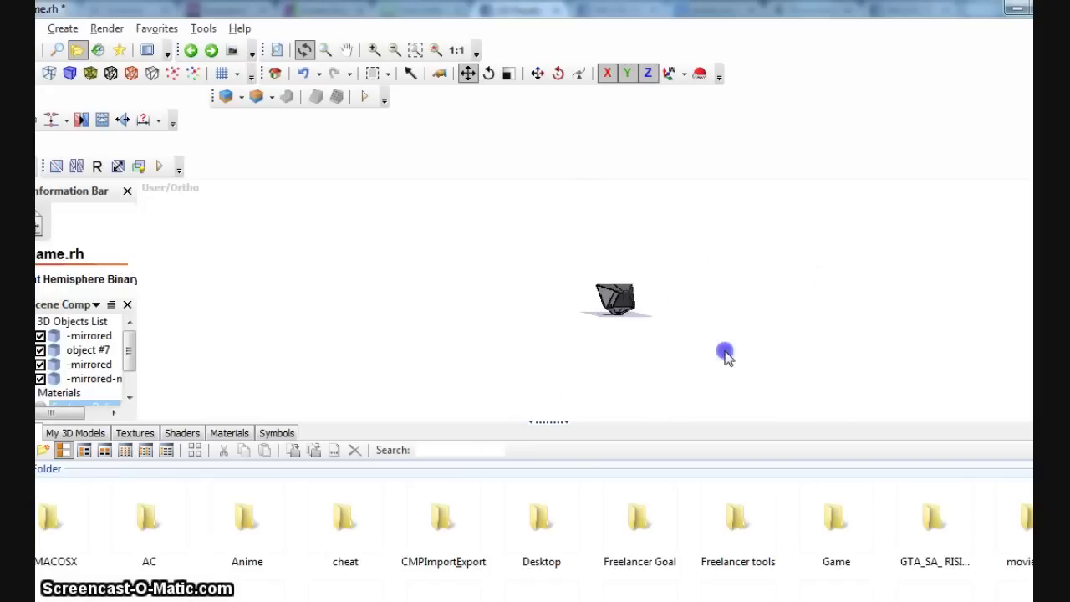
right_drag(725, 351, 719, 308)
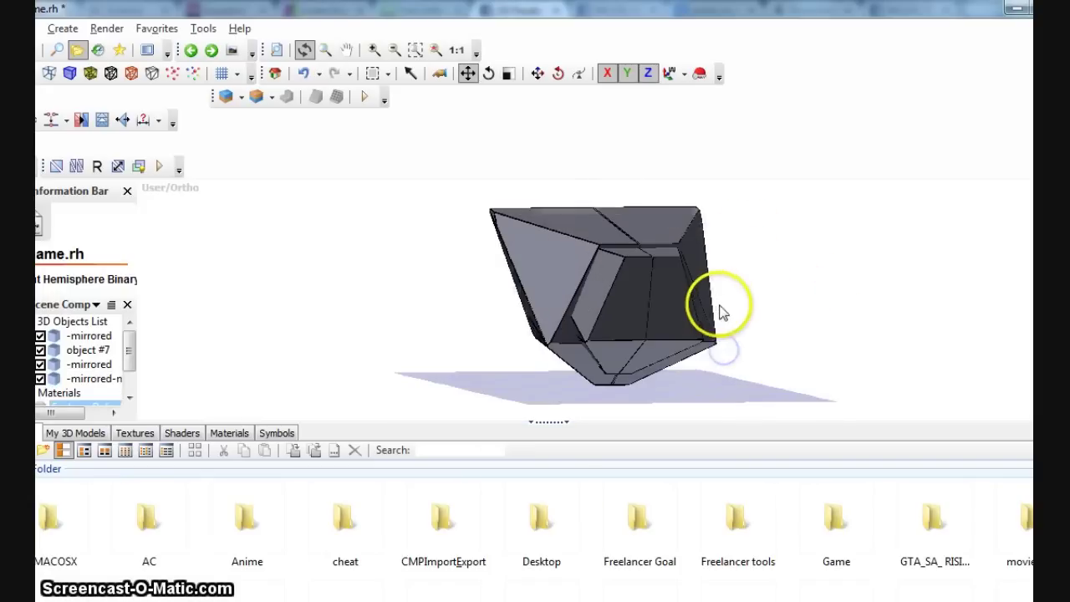
Cut the body with a right-half cross-section, shifting the cutting volume out to the body's outer side edge.
click(241, 99)
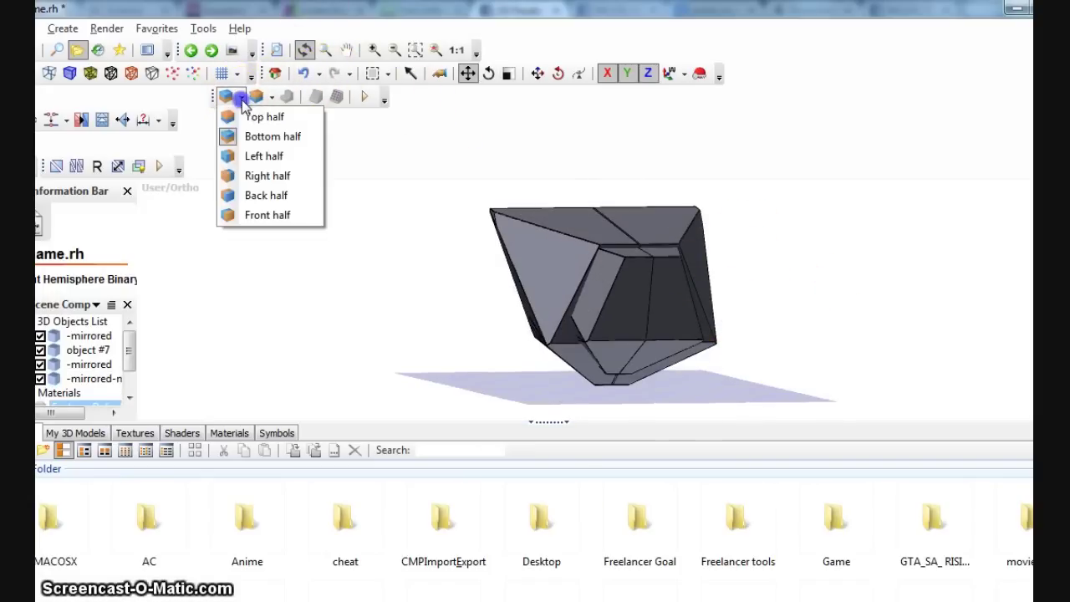
click(267, 175)
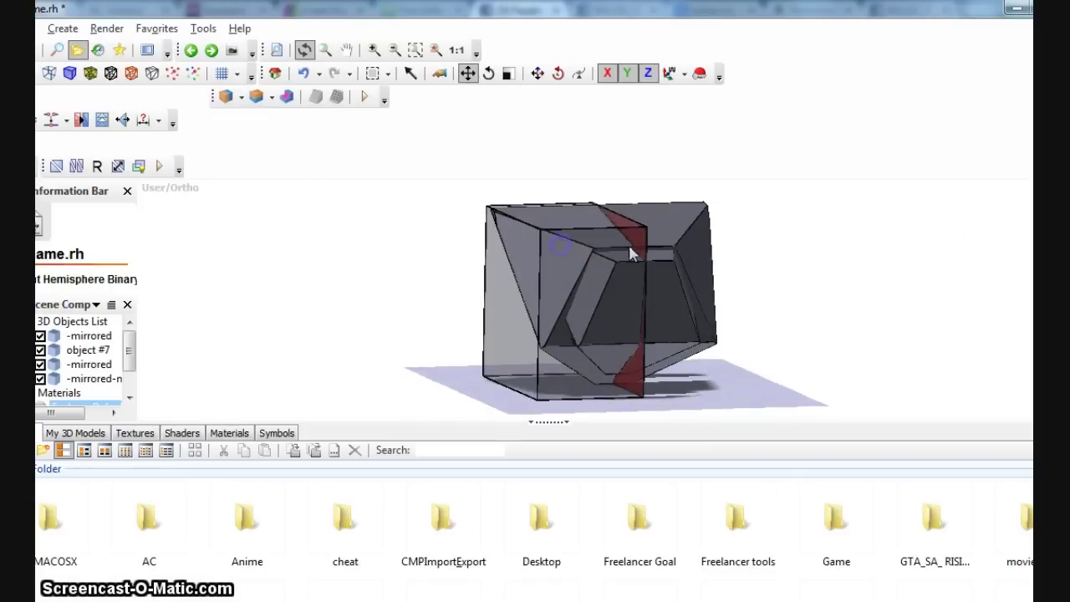
click(574, 227)
drag(627, 299, 545, 303)
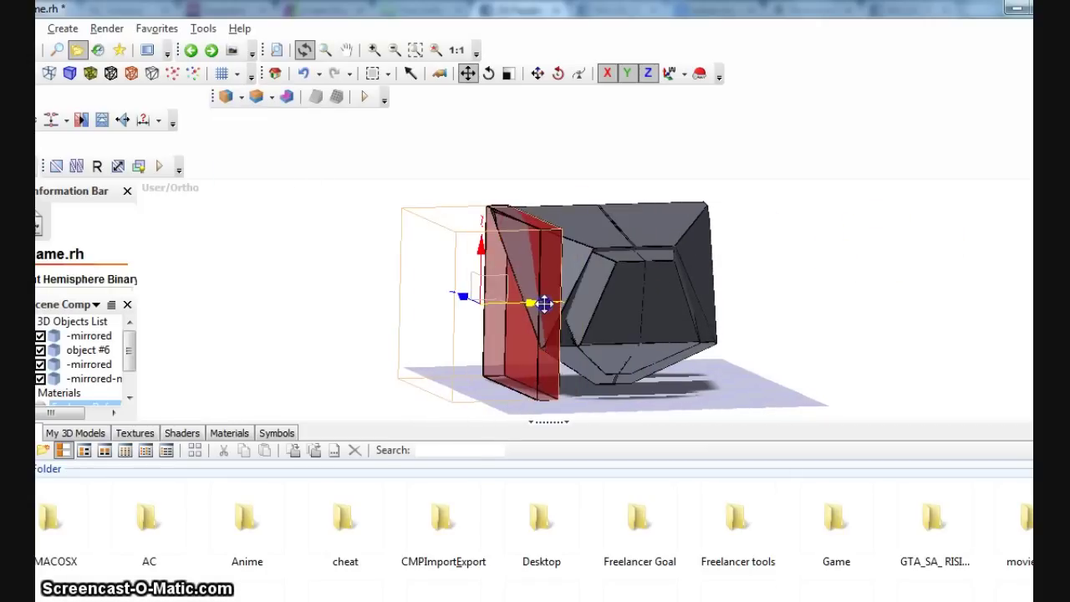
click(288, 98)
Apply the Explorer Default material to the red cut face on the body's side.
drag(382, 220, 508, 219)
click(117, 383)
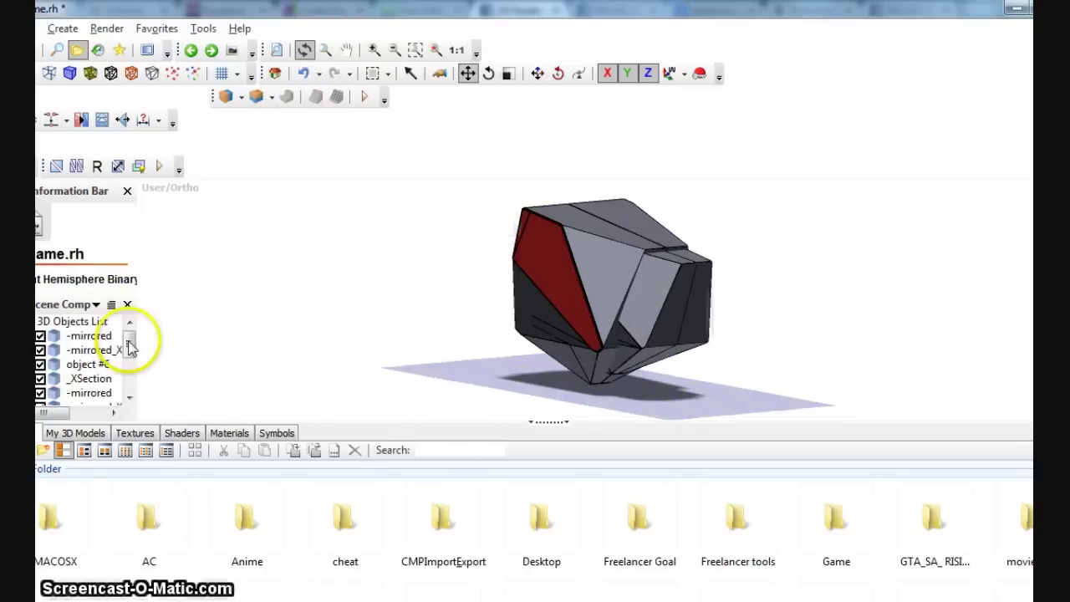
drag(129, 347, 80, 386)
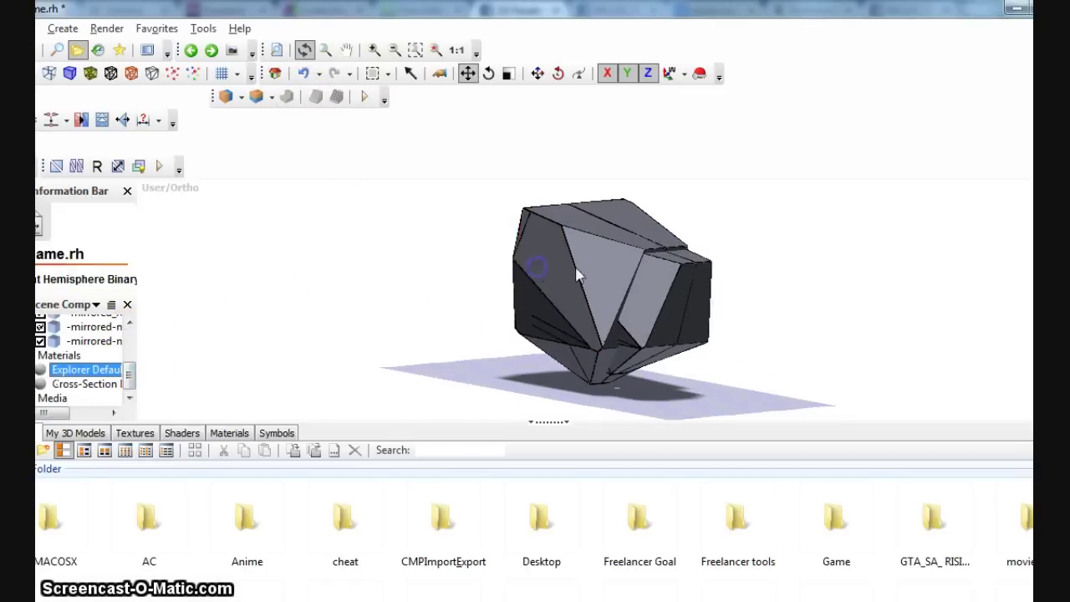
drag(577, 276, 644, 268)
Create a box primitive in the scene.
click(65, 29)
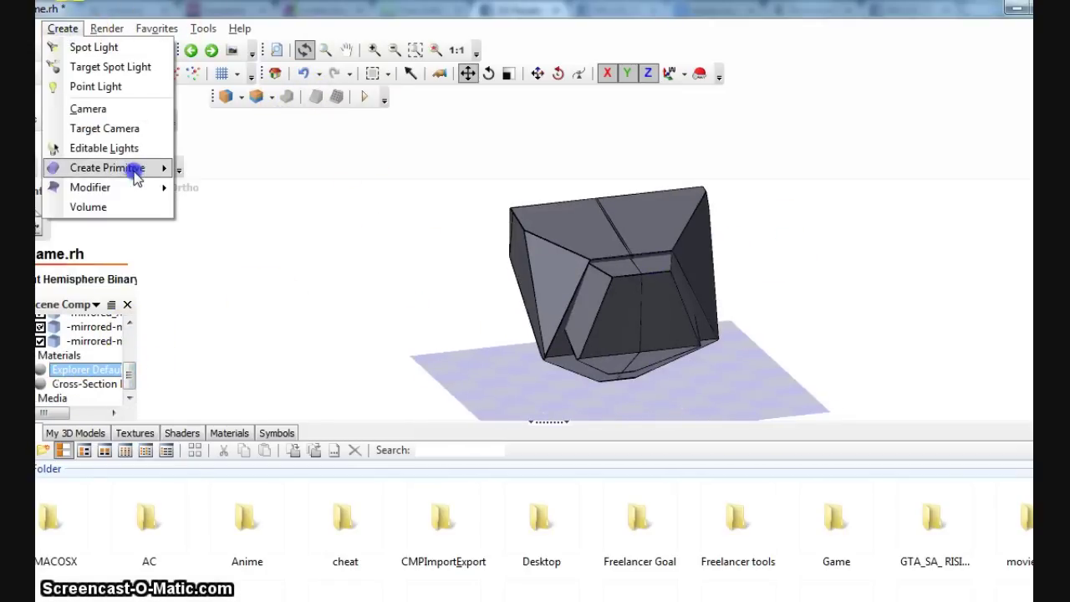
mouse_move(136, 177)
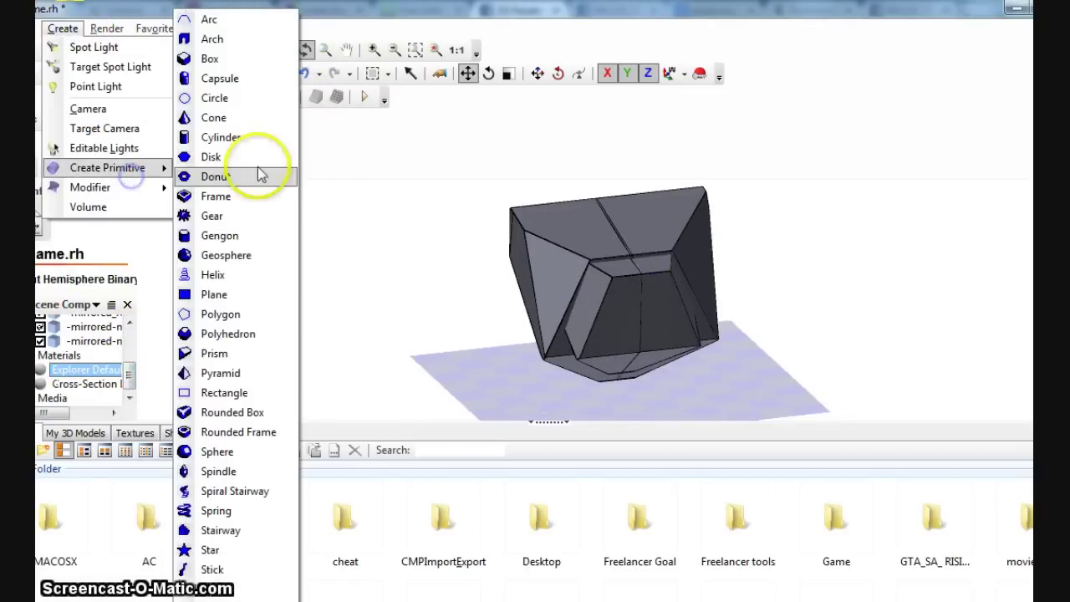
click(219, 57)
drag(568, 196, 661, 189)
scroll(726, 194, down, 5)
drag(726, 194, 693, 242)
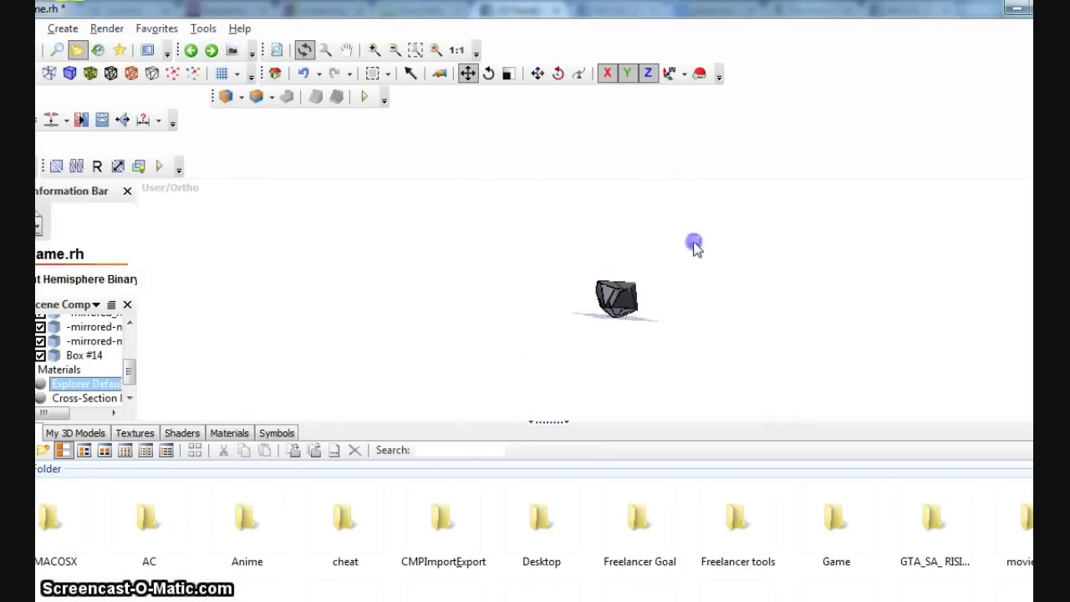
Select the new box and move it sideways out of the body to beside the cut side.
click(88, 356)
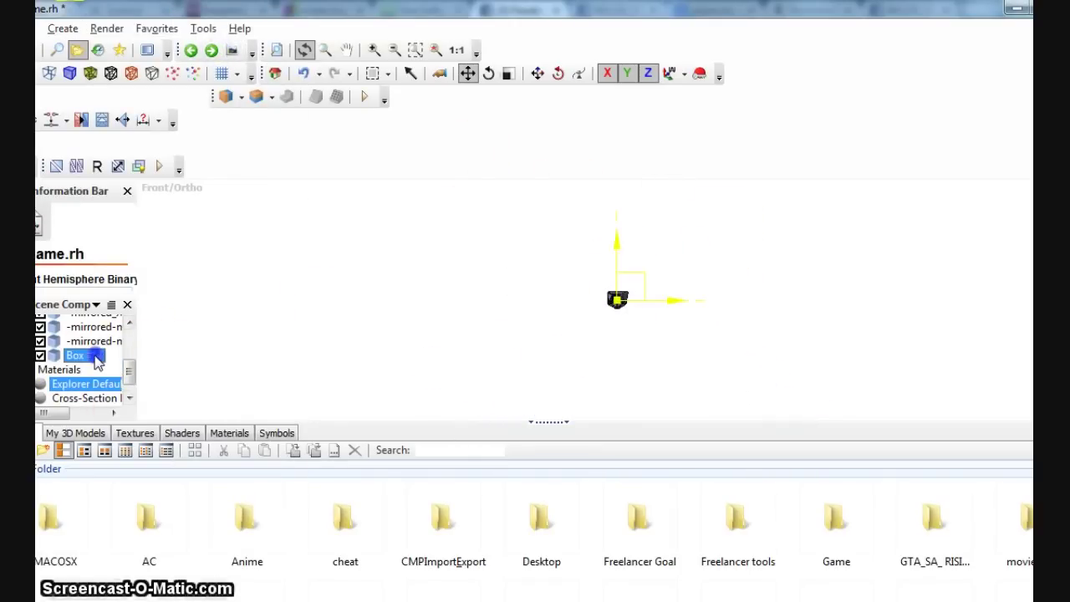
right_drag(521, 342, 533, 372)
scroll(621, 305, up, 5)
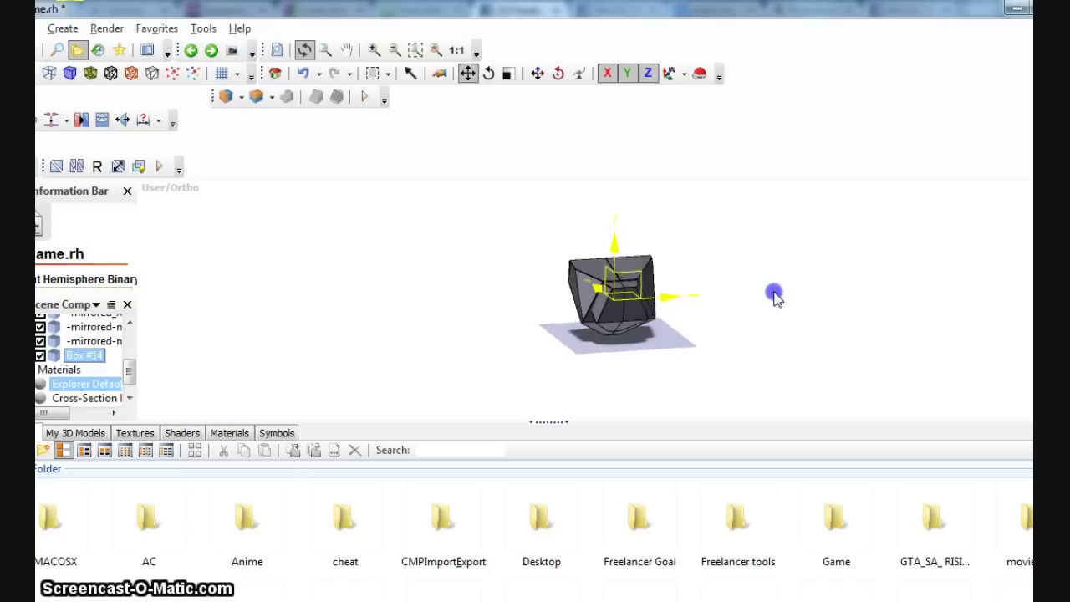
right_drag(772, 293, 821, 297)
drag(667, 299, 608, 294)
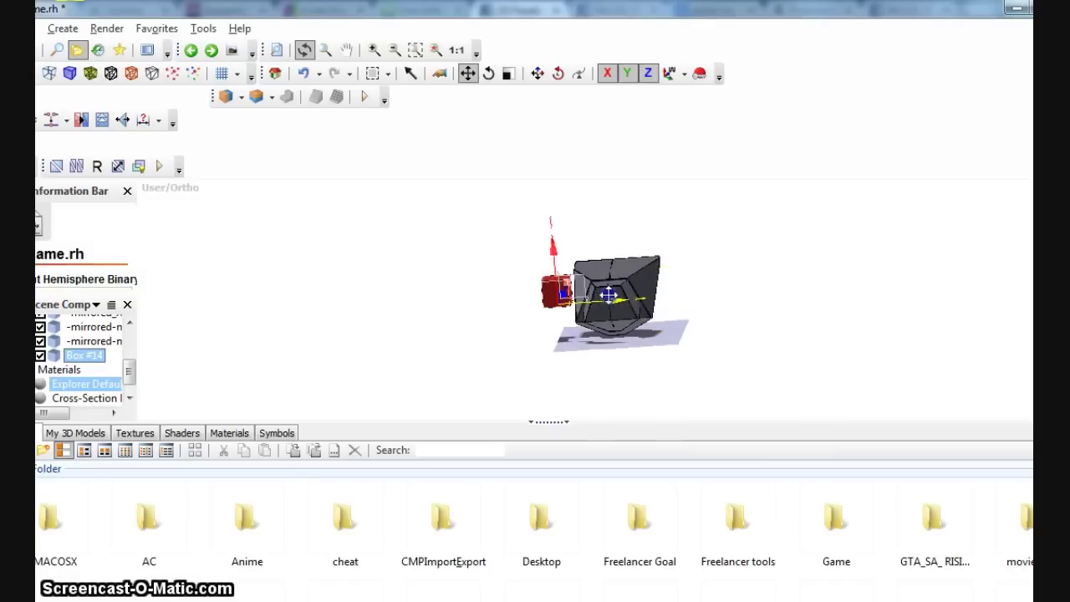
Rotate the box so that it tilts beside the body's cut side.
scroll(747, 191, up, 5)
right_drag(751, 191, 889, 193)
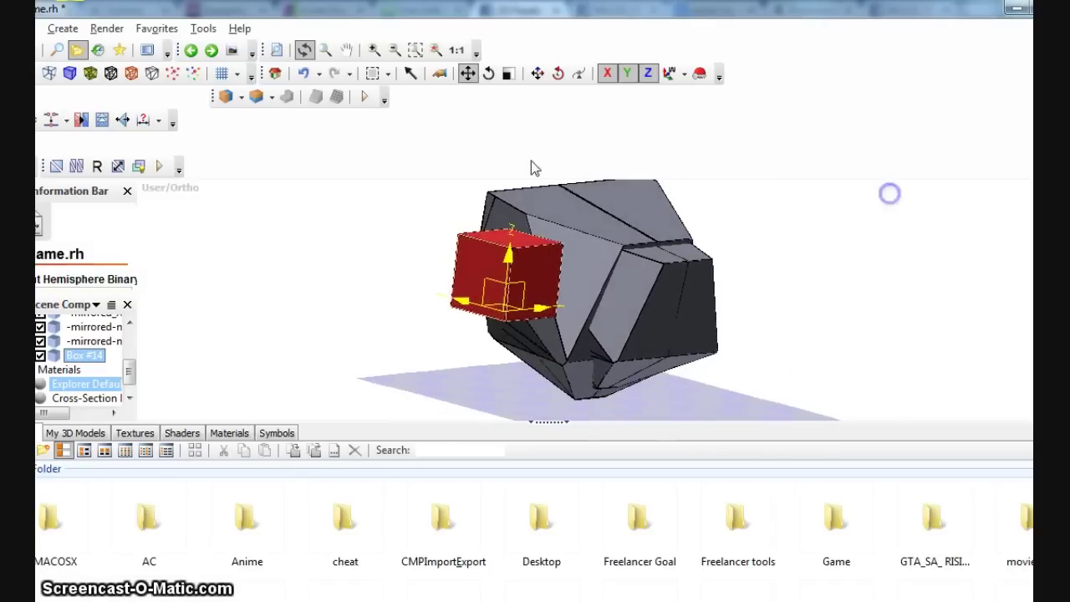
click(493, 75)
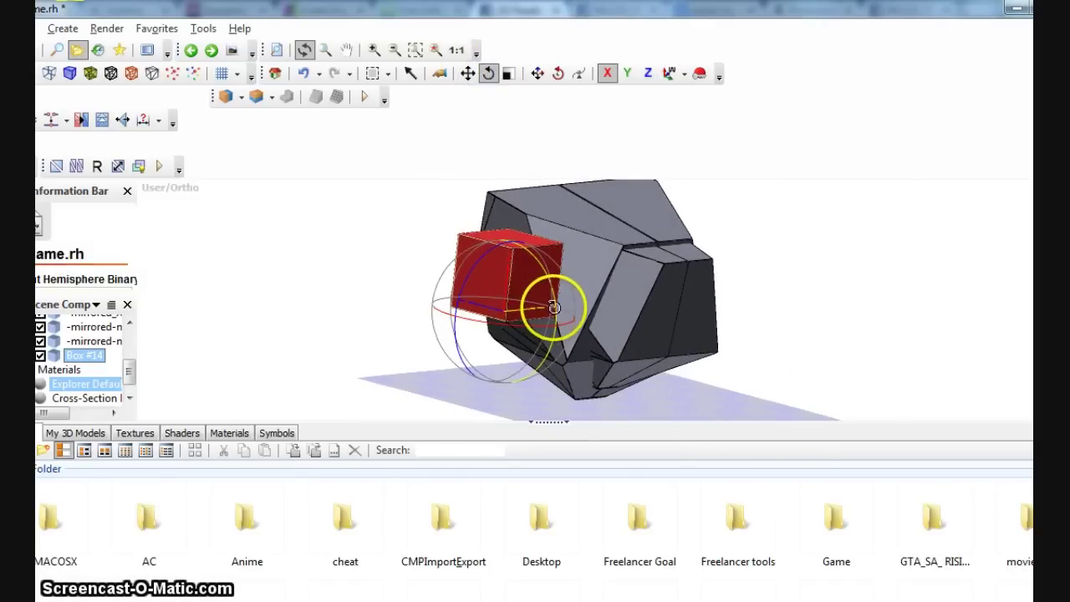
drag(553, 307, 560, 334)
drag(861, 215, 946, 194)
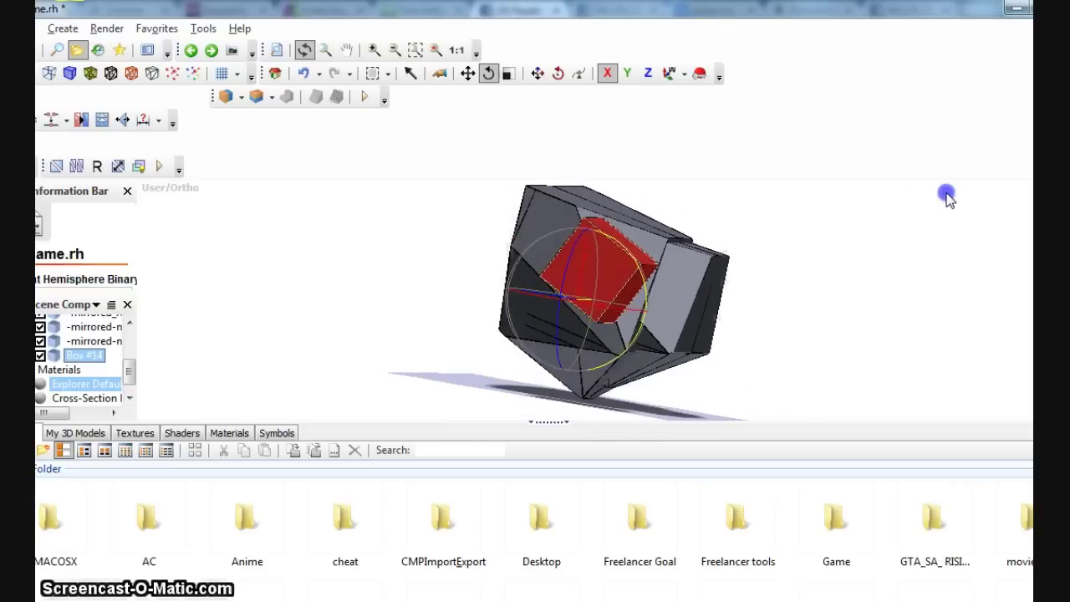
Scale the box down in thickness to turn it into a slimmer block.
click(508, 74)
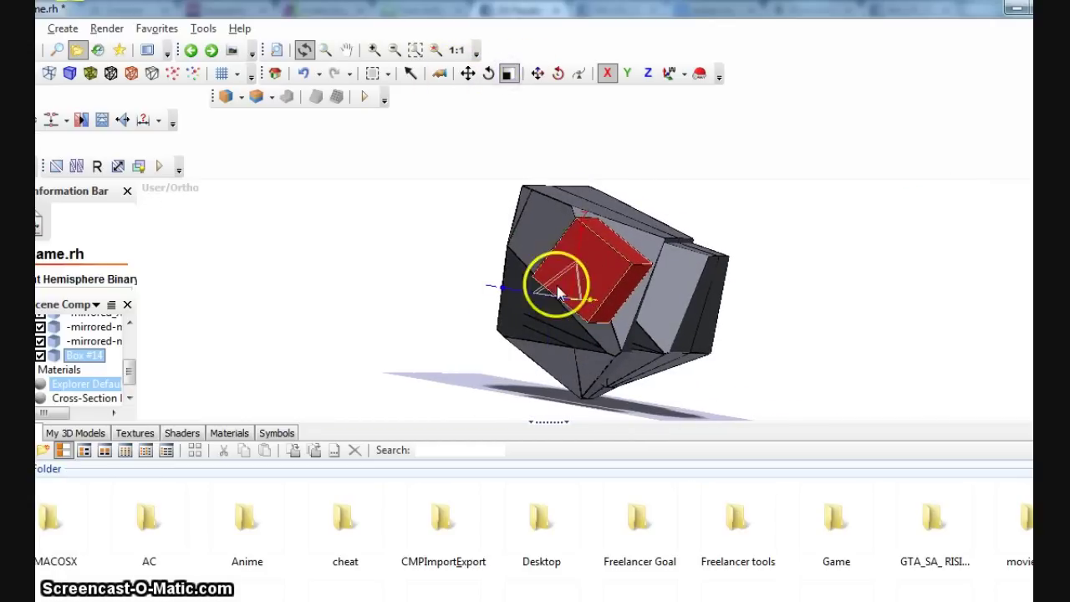
drag(530, 289, 493, 294)
click(509, 330)
click(473, 324)
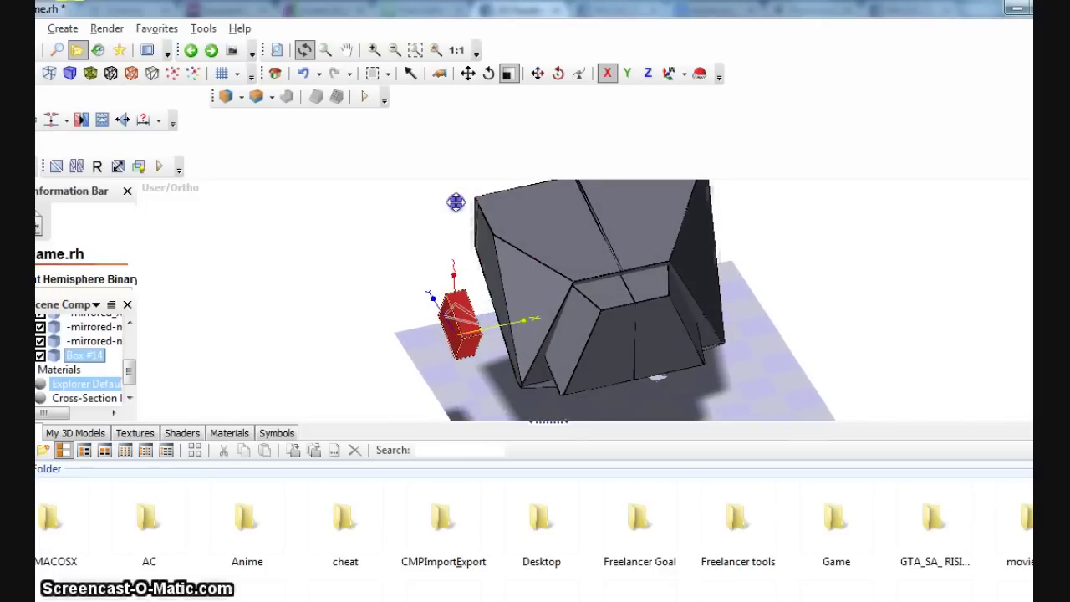
Move the slim block up and inward until it sits against the upper part of the angled side face.
click(486, 76)
click(468, 75)
drag(481, 255, 544, 249)
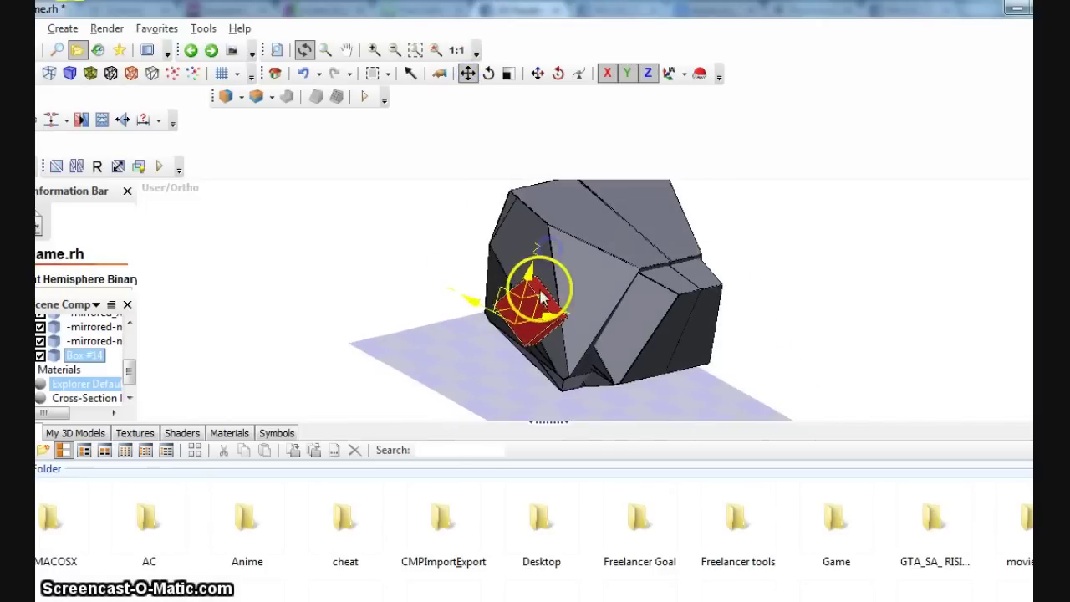
drag(540, 292, 459, 224)
drag(649, 226, 592, 263)
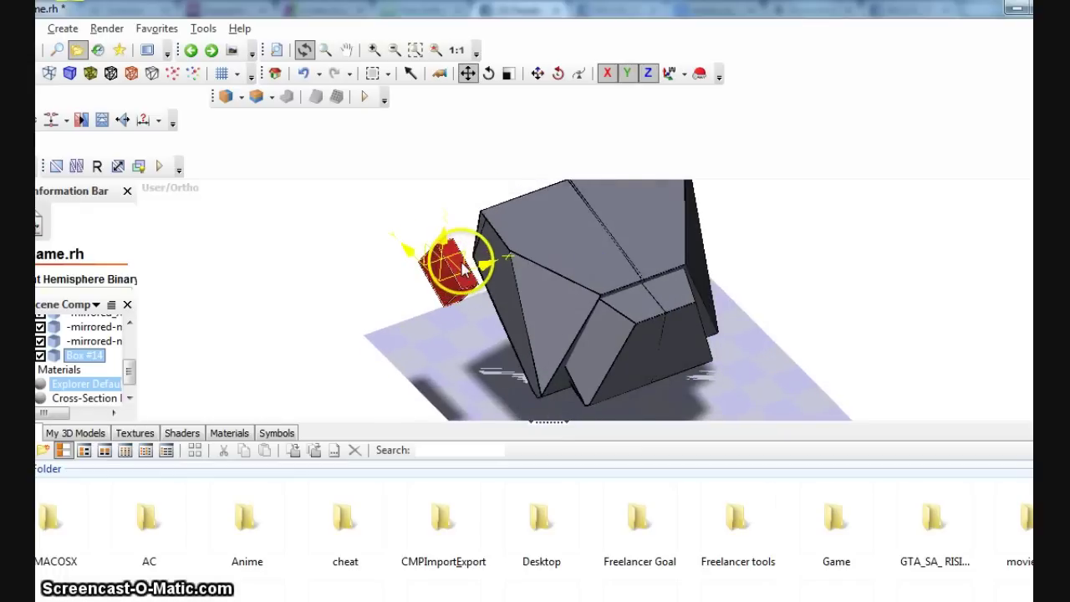
drag(465, 264, 505, 249)
drag(423, 310, 586, 268)
click(583, 259)
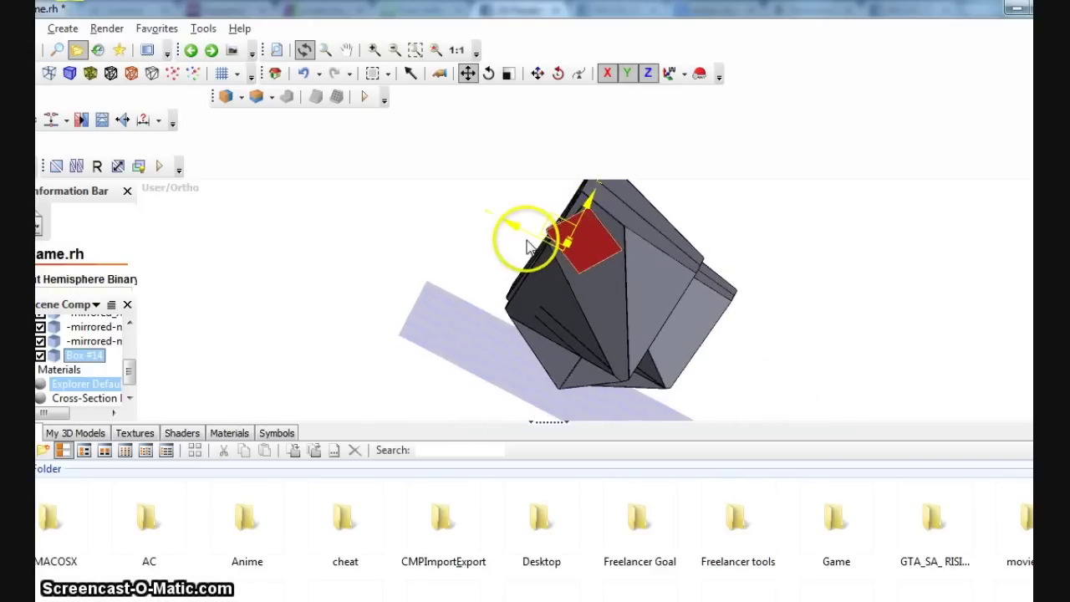
Rotate the block to align with the edges of the angled side face and nudge it into place.
click(488, 73)
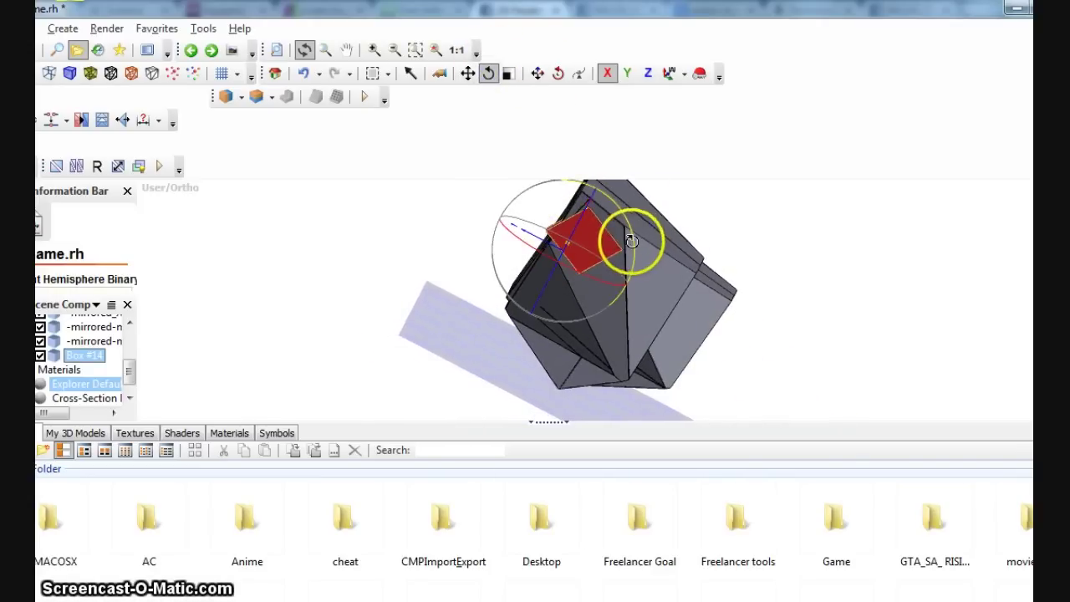
click(467, 73)
drag(522, 226, 533, 229)
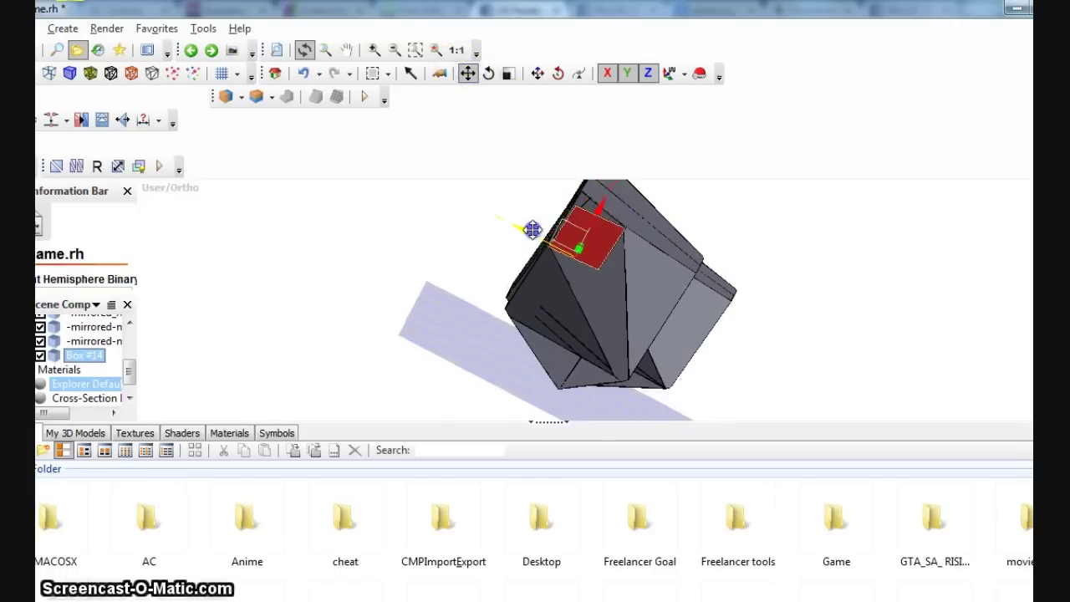
drag(840, 242, 582, 236)
click(581, 236)
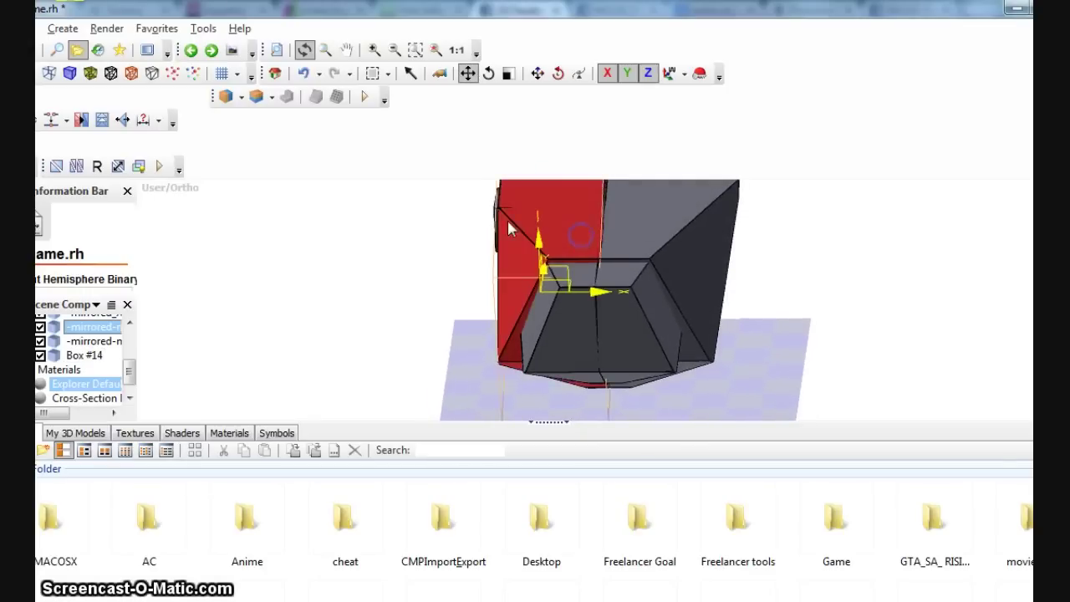
drag(676, 215, 490, 227)
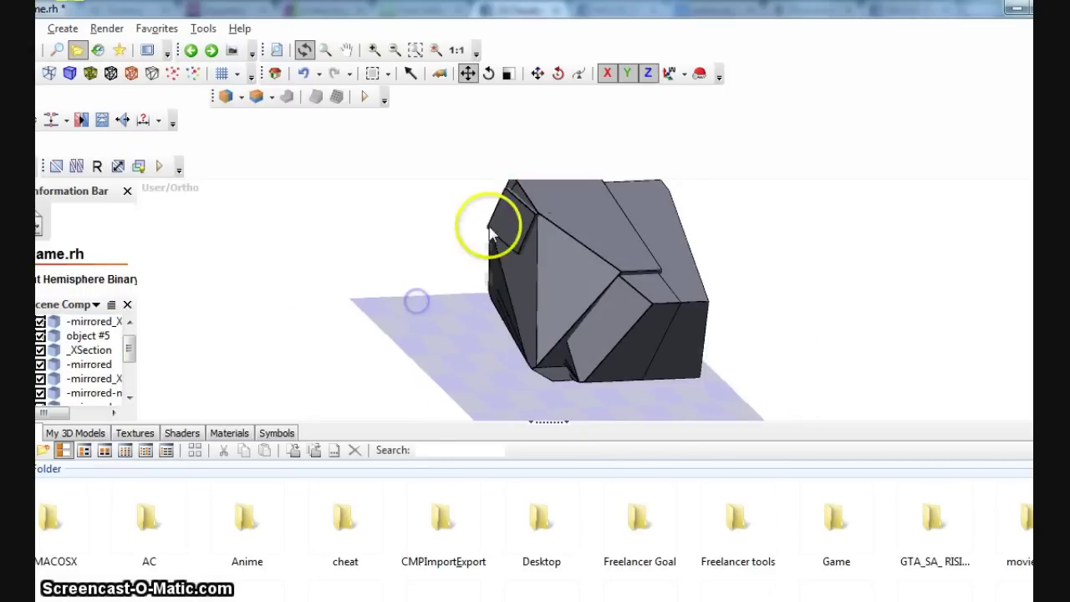
Select the slim block together with the two adjoining body pieces and merge them with Collapse Hierarchy.
click(501, 228)
ctrl+right_click(533, 284)
ctrl+right_click(563, 248)
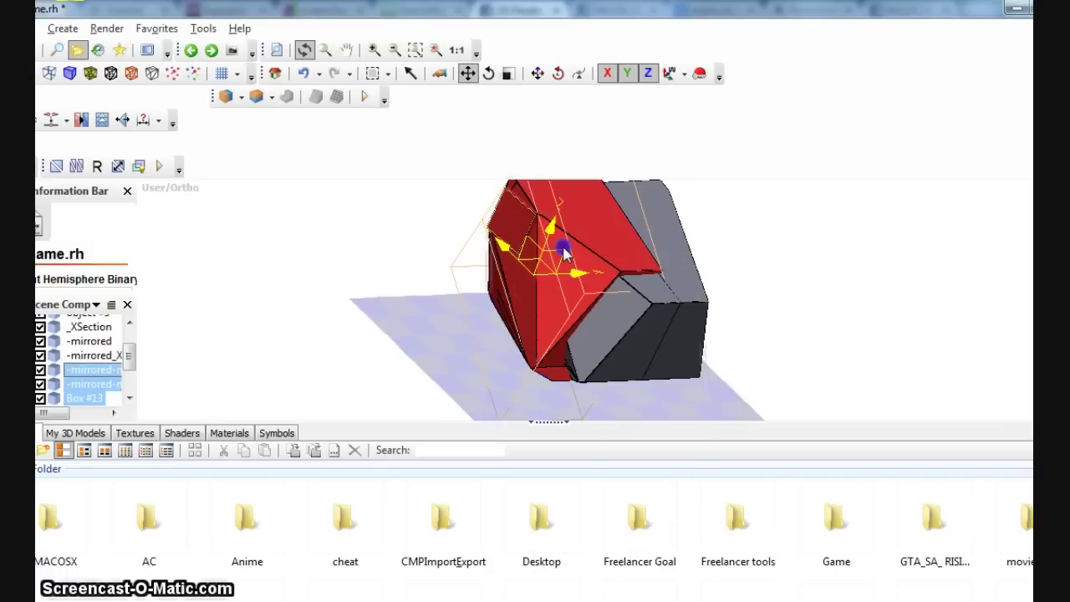
right_click(567, 250)
mouse_move(605, 255)
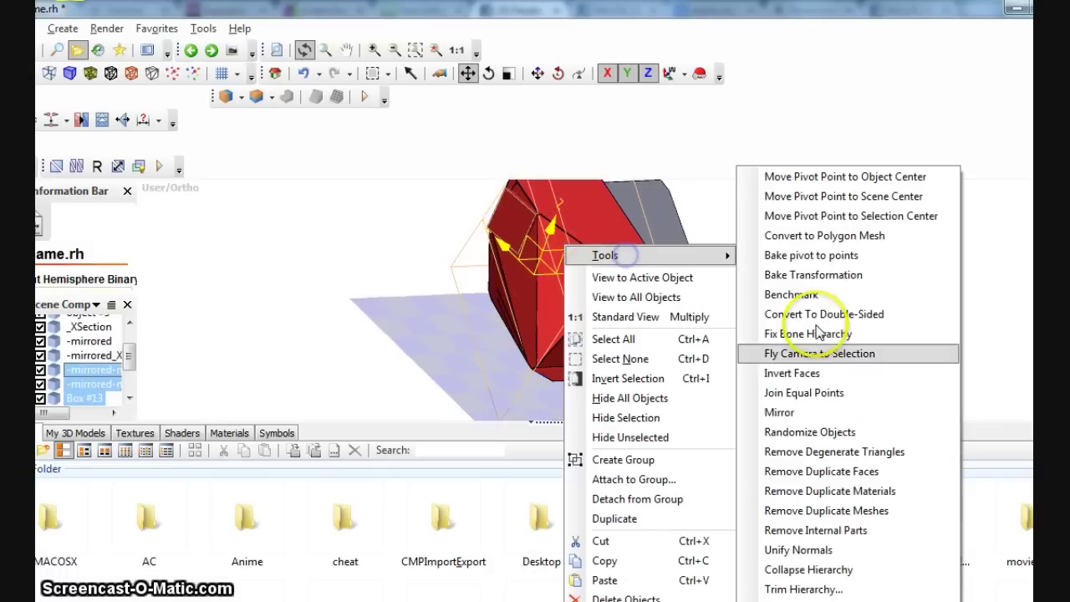
click(830, 550)
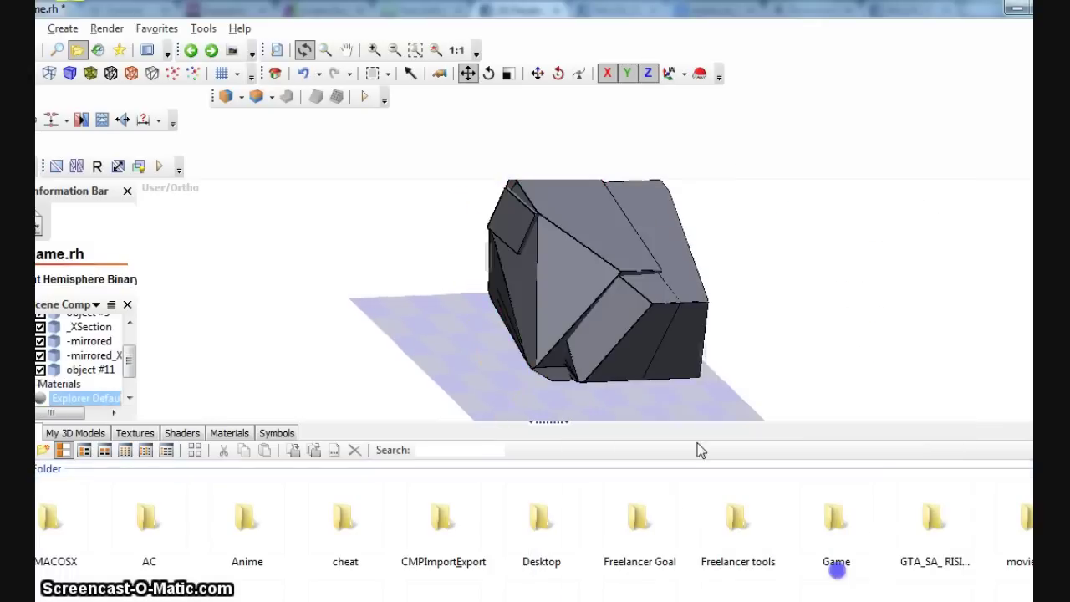
Mirror the merged half body about the X axis, converting the copy to a mesh.
click(547, 221)
right_click(554, 220)
mouse_move(618, 229)
click(824, 429)
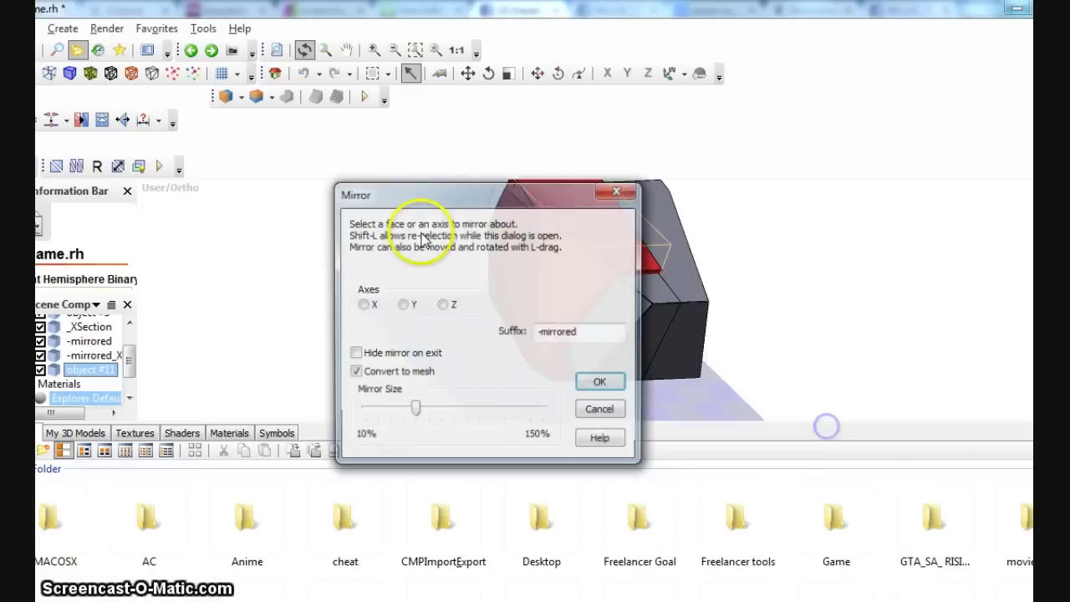
click(362, 305)
click(617, 386)
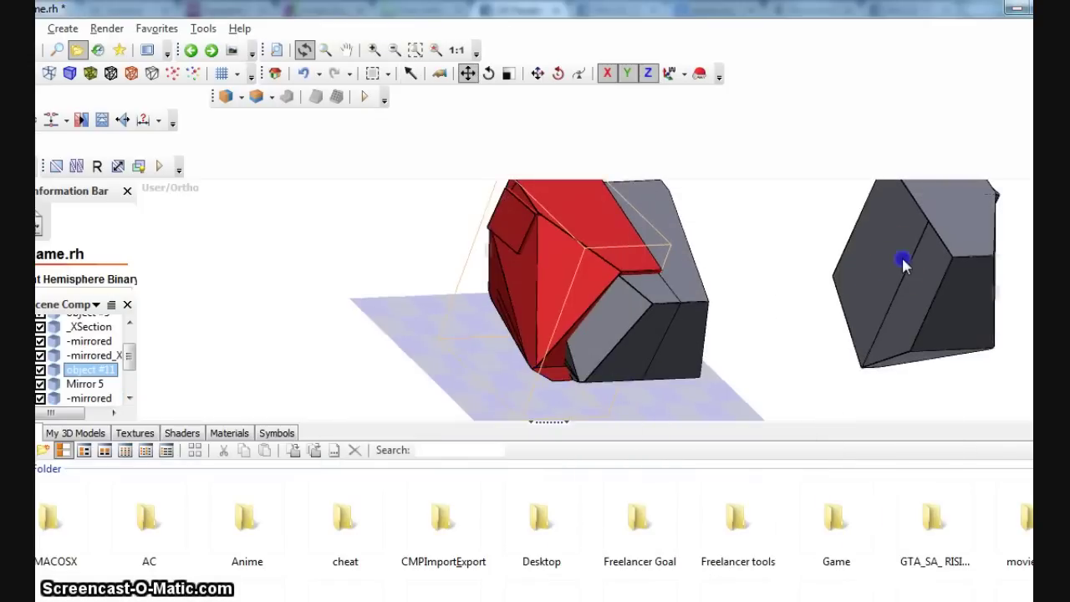
Center the mirrored half's pivot on the object and move the half sideways until it meets the original half.
click(923, 275)
right_click(924, 279)
mouse_move(957, 289)
click(823, 275)
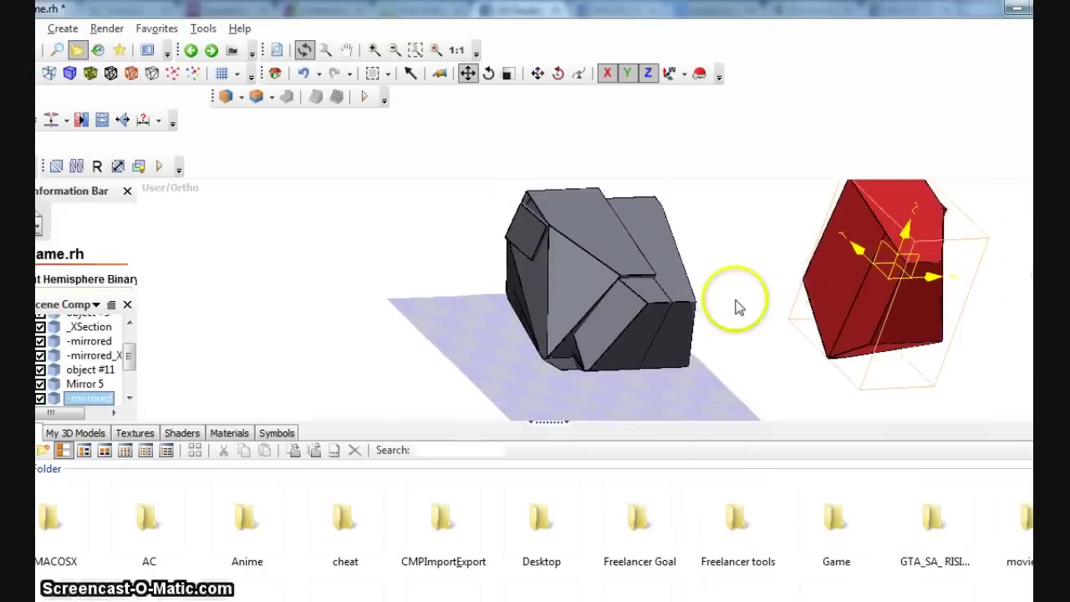
scroll(733, 306, down, 3)
drag(899, 285, 702, 292)
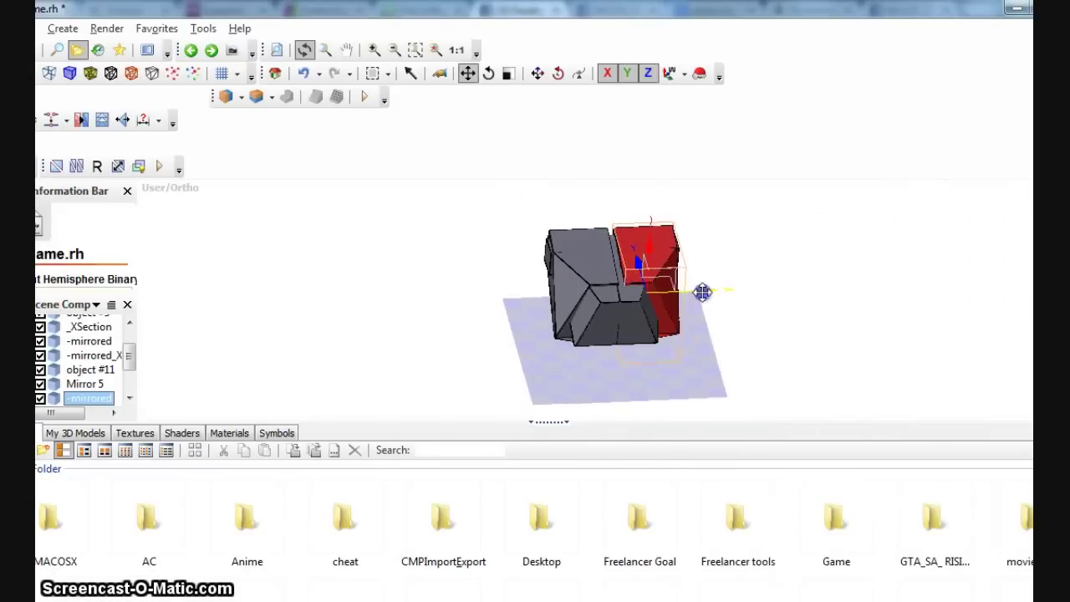
click(816, 259)
Delete the mirror plane left in the scene away from the body.
right_drag(725, 292, 724, 302)
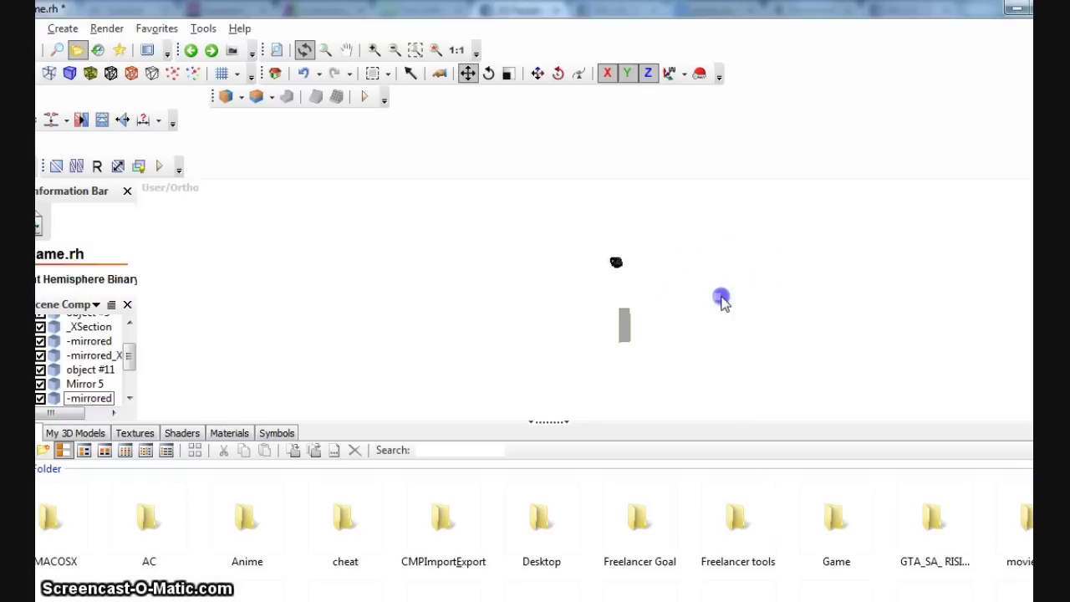
click(632, 337)
key(Delete)
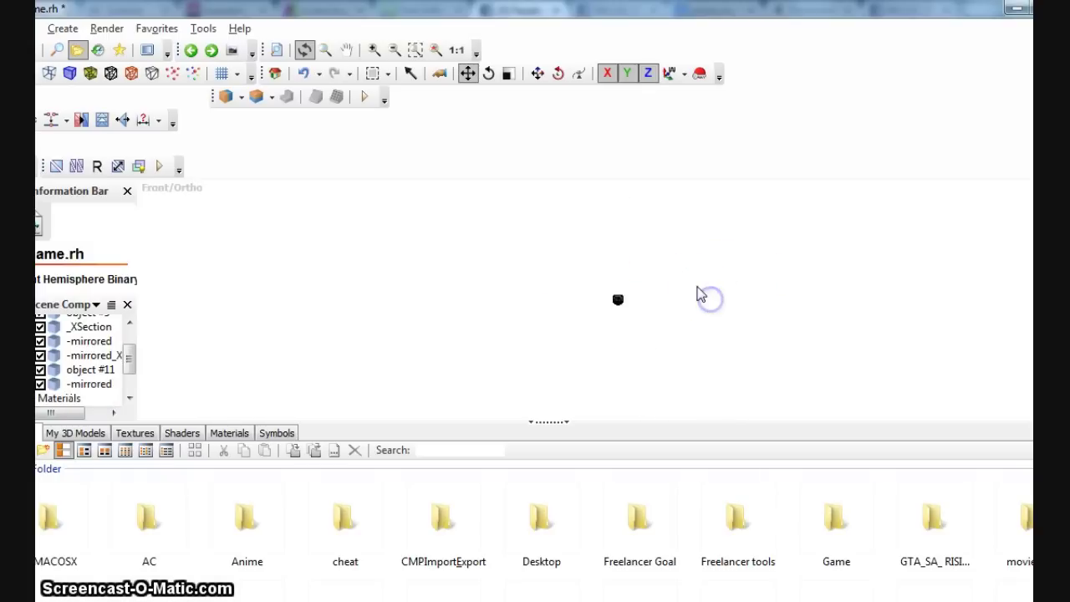
Apply the Black Metal material to the inset front block of the body.
scroll(688, 262, up, 10)
right_drag(723, 278, 736, 304)
scroll(717, 287, up, 4)
click(227, 434)
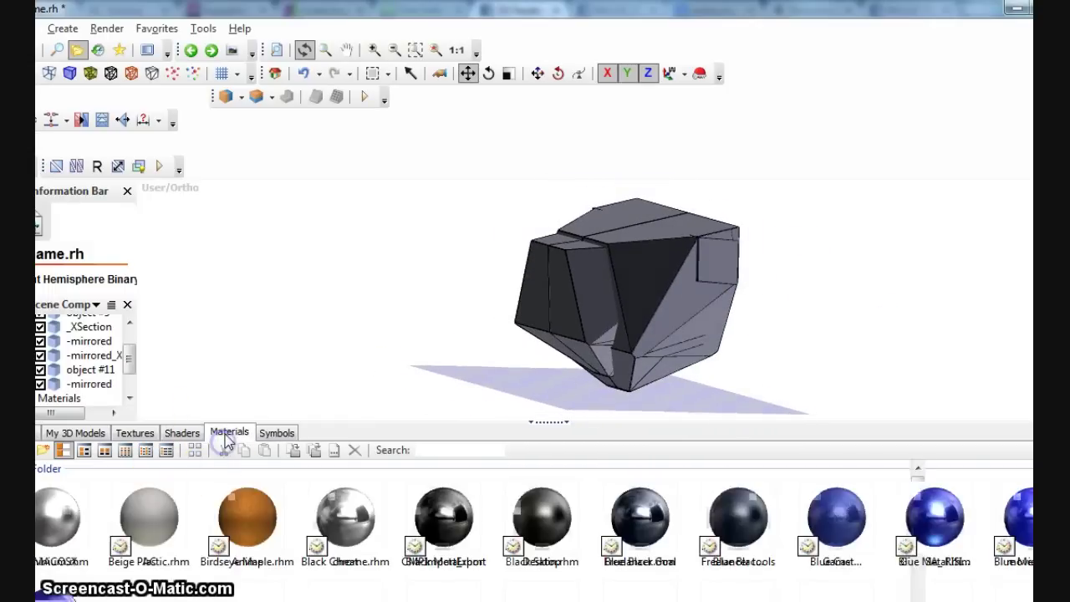
drag(444, 513, 629, 347)
drag(552, 289, 594, 314)
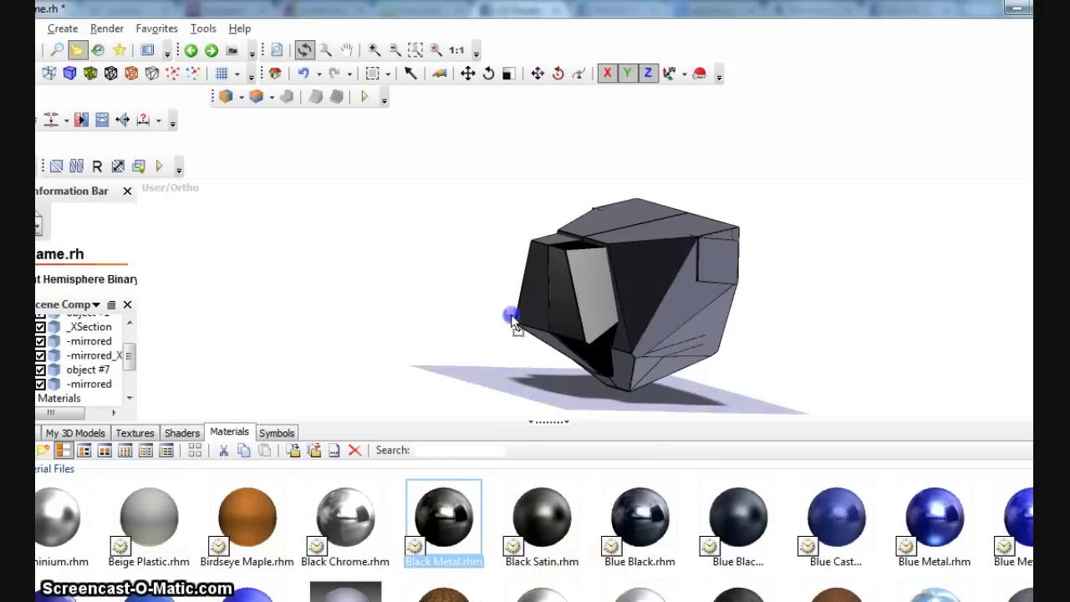
Apply the Blue Cast Metal material to both outer halves of the body.
drag(838, 505, 657, 287)
drag(433, 293, 535, 300)
drag(832, 525, 634, 298)
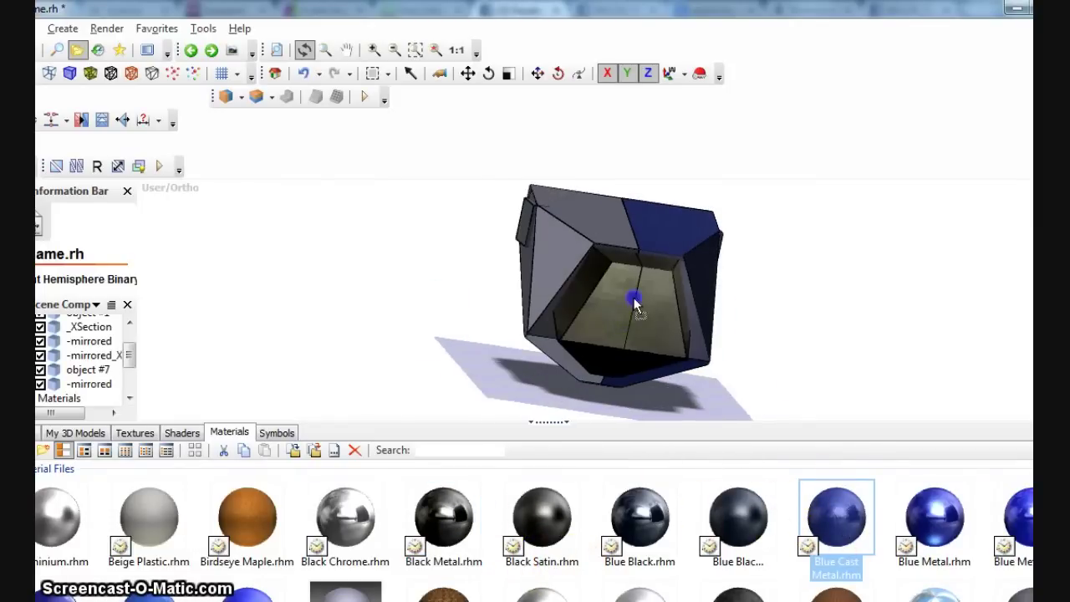
drag(550, 256, 552, 258)
drag(767, 191, 787, 221)
right_drag(801, 289, 910, 311)
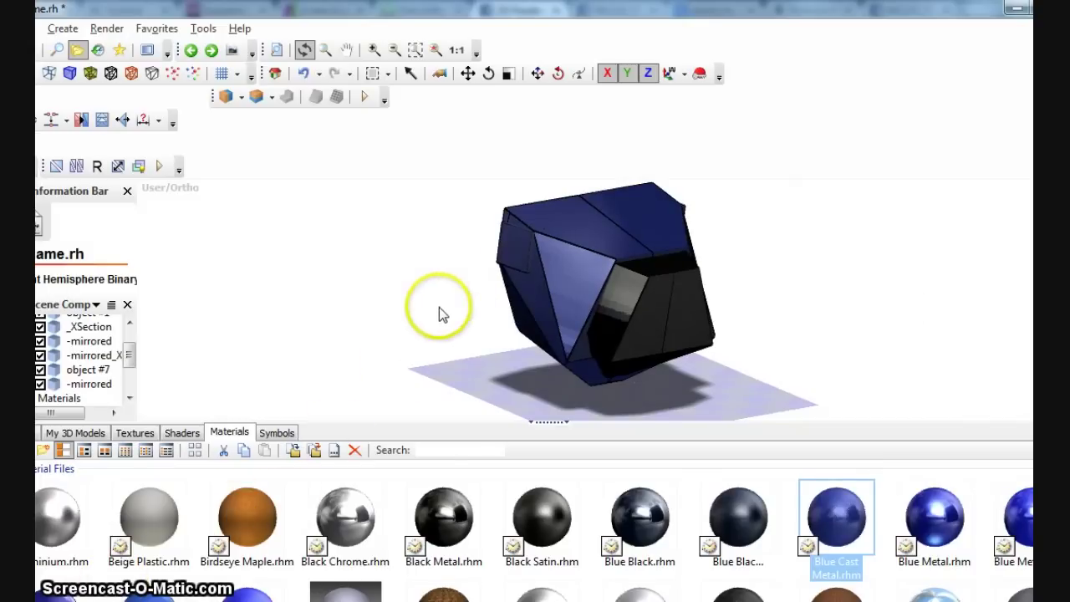